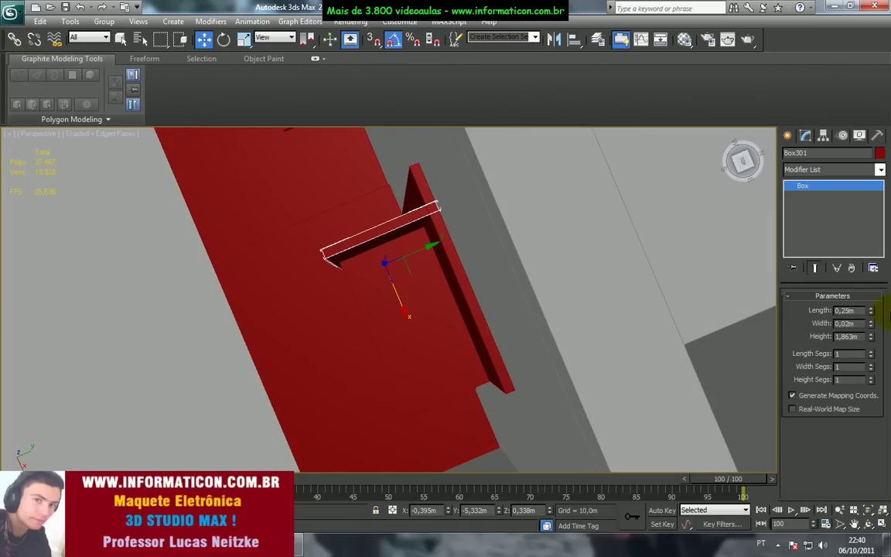
Step: Set the vertical side panel's length to 0.22 m and nudge it about 0.002 m in negative Y in the top view
{"action": "left_click_drag", "start_coordinate": [872, 339], "coordinate": [870, 311]}
{"action": "key", "text": "t"}
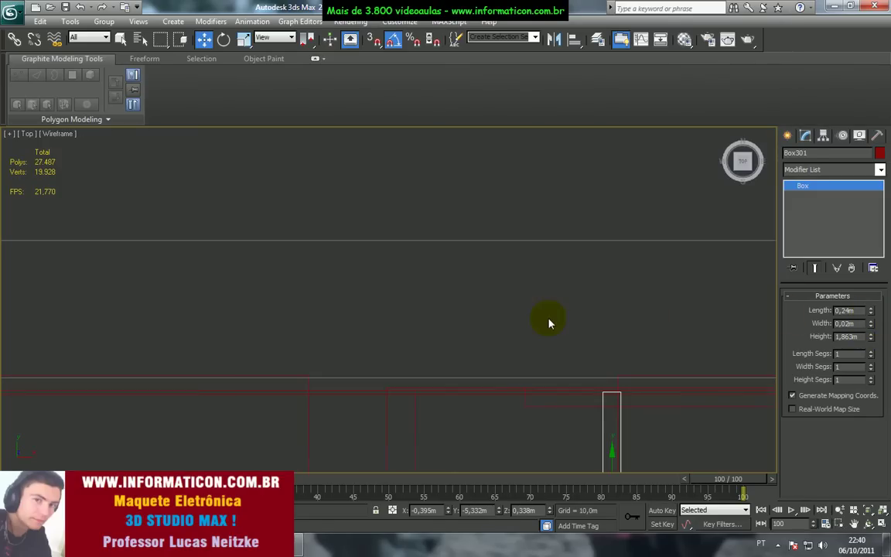
{"action": "middle_click_drag", "start_coordinate": [549, 322], "coordinate": [451, 199]}
{"action": "middle_click_drag", "start_coordinate": [681, 409], "coordinate": [638, 298]}
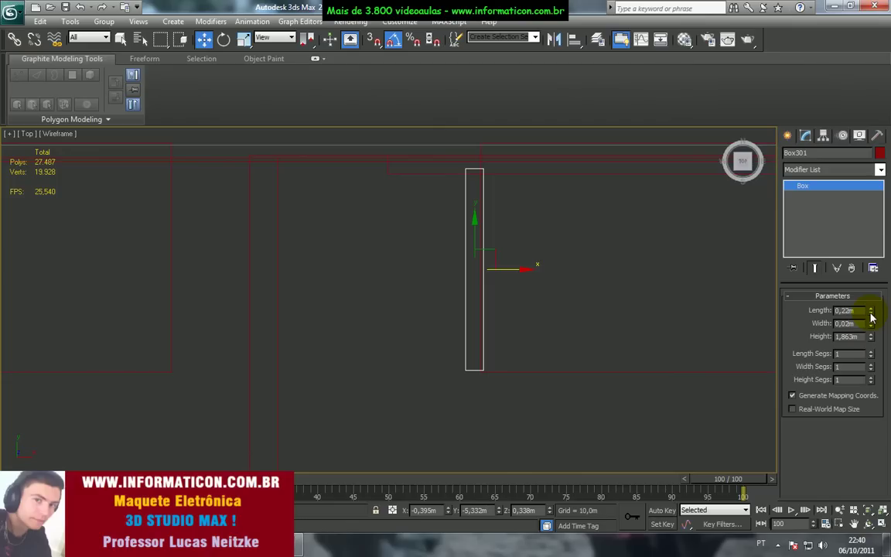
{"action": "left_click_drag", "start_coordinate": [475, 233], "coordinate": [475, 234]}
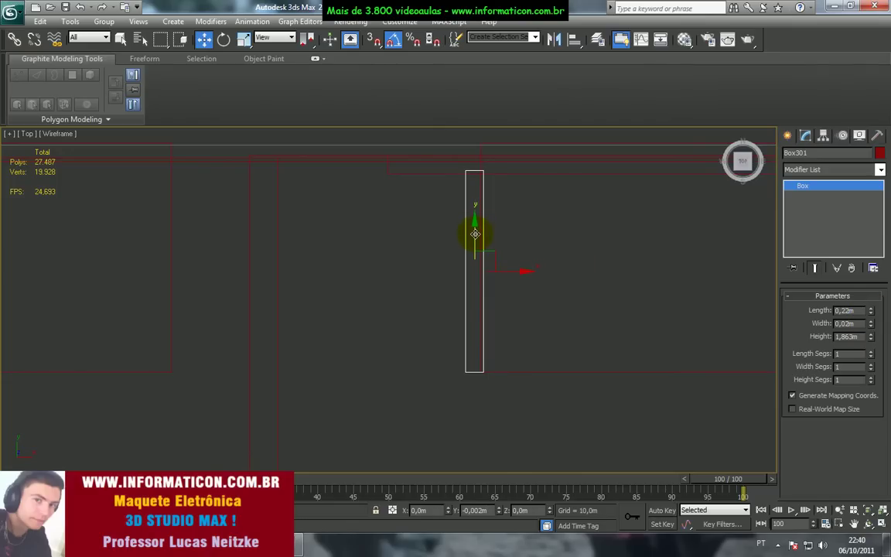
Step: In the shaded perspective view, raise the side panel to Z 0.961 m and reduce its height to 0.77 m
{"action": "key", "text": "p"}
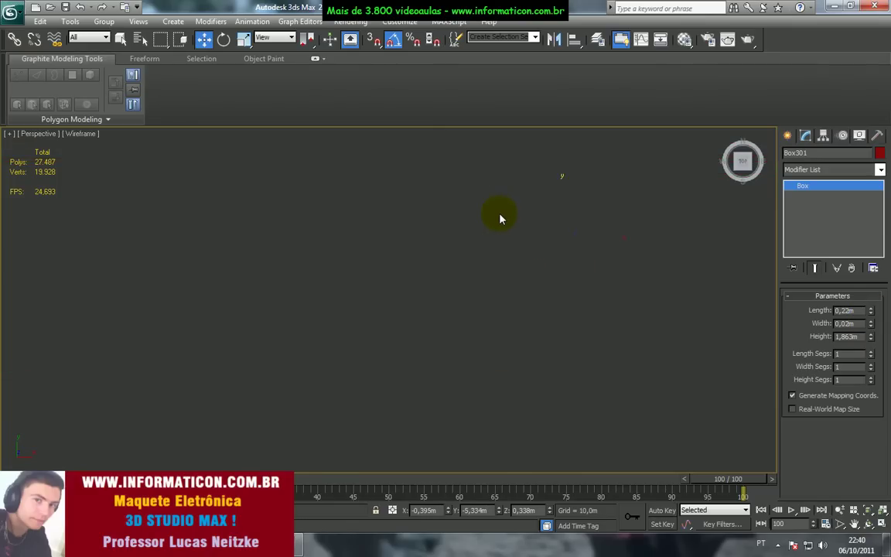
{"action": "key", "text": "F3"}
{"action": "scroll", "coordinate": [473, 226], "scroll_direction": "down", "scroll_amount": 3}
{"action": "mouse_move", "coordinate": [470, 227]}
{"action": "middle_mouse_down", "text": "alt"}
{"action": "mouse_move", "coordinate": [517, 189]}
{"action": "mouse_move", "coordinate": [469, 169]}
{"action": "mouse_move", "coordinate": [448, 191]}
{"action": "mouse_move", "coordinate": [422, 294]}
{"action": "mouse_move", "coordinate": [448, 271]}
{"action": "mouse_move", "coordinate": [432, 279]}
{"action": "mouse_move", "coordinate": [438, 229]}
{"action": "mouse_move", "coordinate": [503, 234]}
{"action": "mouse_move", "coordinate": [611, 349]}
{"action": "mouse_move", "coordinate": [652, 352]}
{"action": "middle_mouse_up", "text": "alt"}
{"action": "key", "text": "alt+Tab"}
{"action": "key", "text": "alt+Tab"}
{"action": "left_click_drag", "start_coordinate": [870, 337], "coordinate": [873, 363]}
{"action": "middle_click_drag", "start_coordinate": [683, 336], "coordinate": [634, 290]}
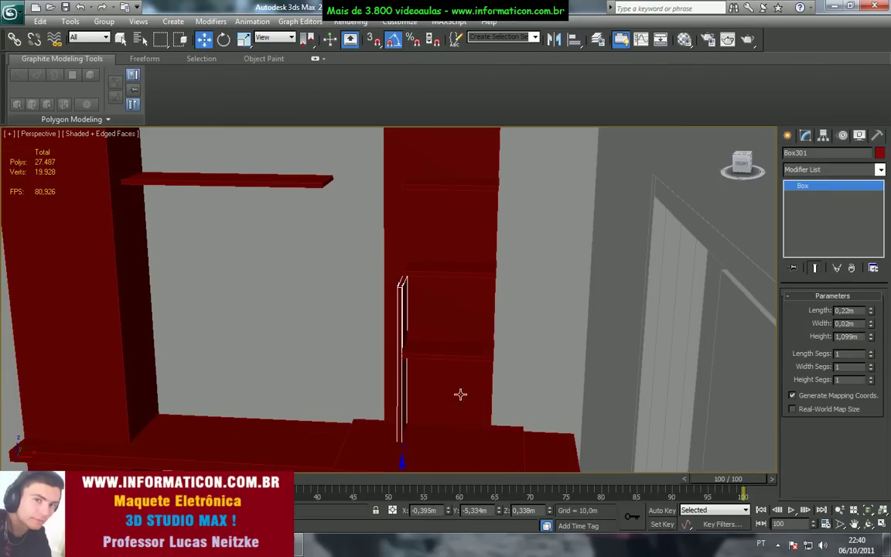
{"action": "left_click_drag", "start_coordinate": [401, 462], "coordinate": [401, 338]}
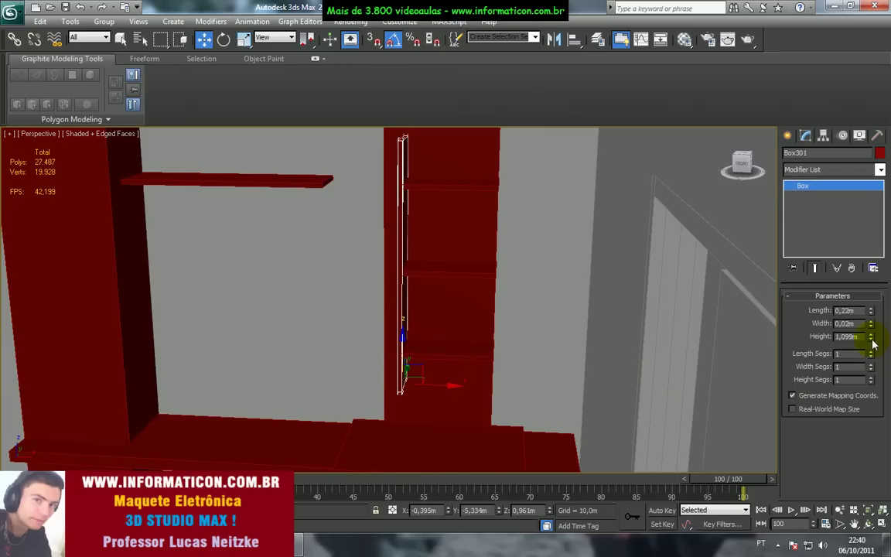
{"action": "left_click_drag", "start_coordinate": [871, 337], "coordinate": [875, 358]}
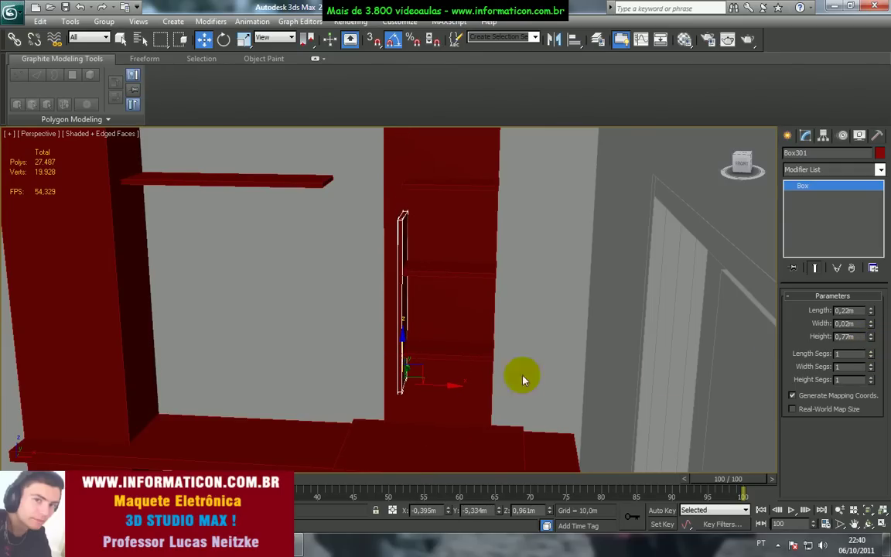
Step: Move the side panel up along the shelves and fine-tune its base against the lowest shelf
{"action": "left_click_drag", "start_coordinate": [403, 349], "coordinate": [403, 313]}
{"action": "middle_click_drag", "start_coordinate": [404, 312], "coordinate": [410, 253], "text": "alt"}
{"action": "scroll", "coordinate": [458, 311], "scroll_direction": "up", "scroll_amount": 4}
{"action": "left_click_drag", "start_coordinate": [409, 246], "coordinate": [405, 250]}
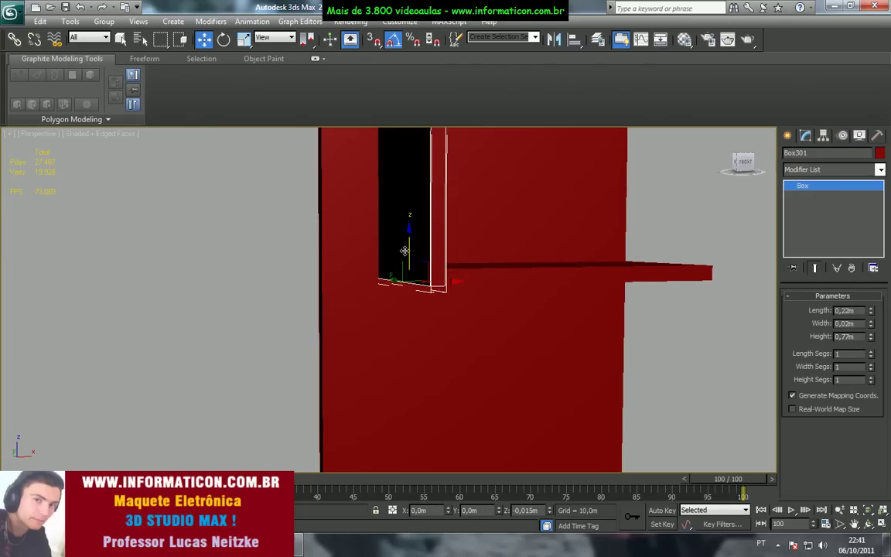
Step: Set the side panel's height to 0.76 m and raise it to Z 1.122 m against the top shelf
{"action": "left_click", "coordinate": [516, 226]}
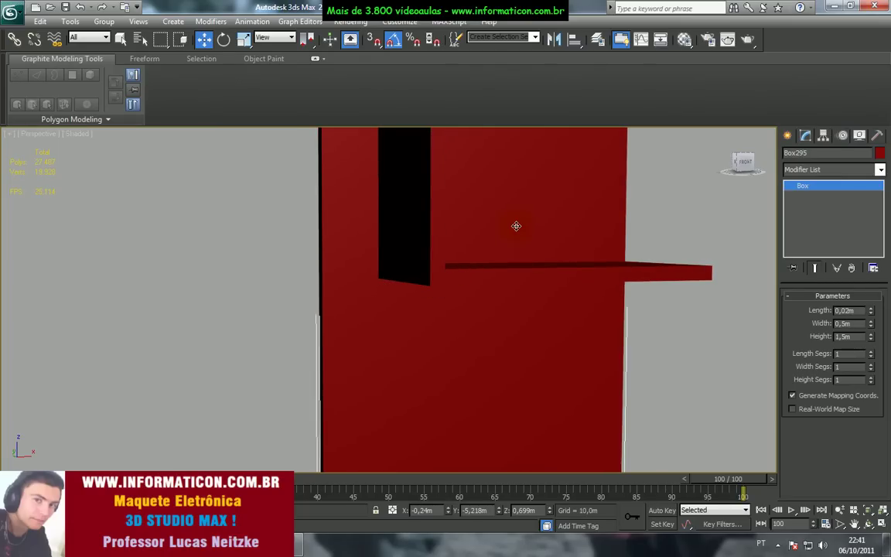
{"action": "key", "text": "F3"}
{"action": "key", "text": "F3"}
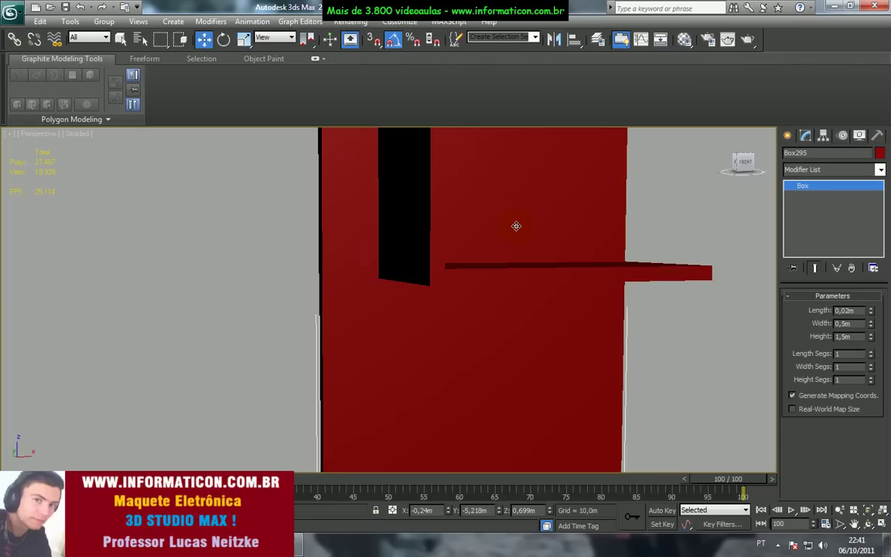
{"action": "middle_click_drag", "start_coordinate": [514, 226], "coordinate": [497, 420]}
{"action": "scroll", "coordinate": [479, 348], "scroll_direction": "down", "scroll_amount": 2}
{"action": "middle_click_drag", "start_coordinate": [472, 346], "coordinate": [458, 470]}
{"action": "scroll", "coordinate": [441, 308], "scroll_direction": "up", "scroll_amount": 3}
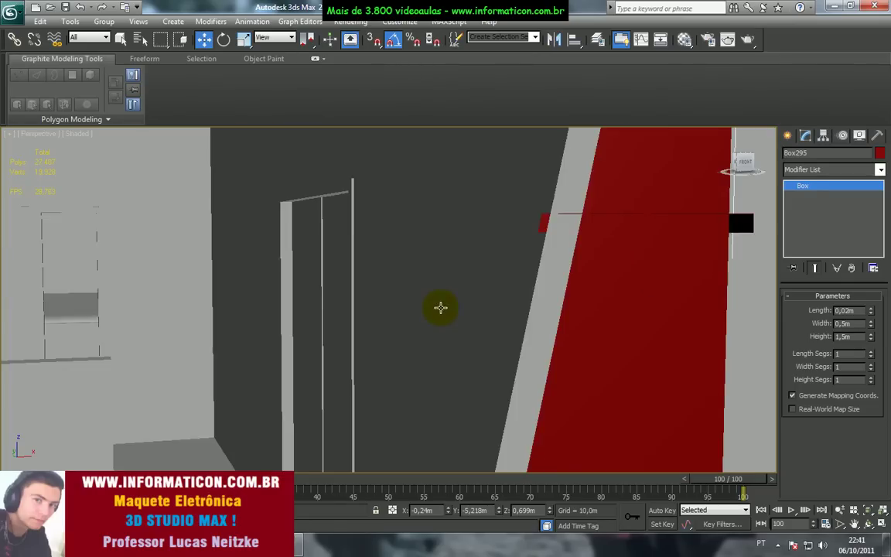
{"action": "scroll", "coordinate": [443, 304], "scroll_direction": "down", "scroll_amount": 1}
{"action": "left_click", "coordinate": [419, 265]}
{"action": "middle_click_drag", "start_coordinate": [419, 265], "coordinate": [395, 288], "text": "alt"}
{"action": "left_click_drag", "start_coordinate": [871, 341], "coordinate": [873, 344]}
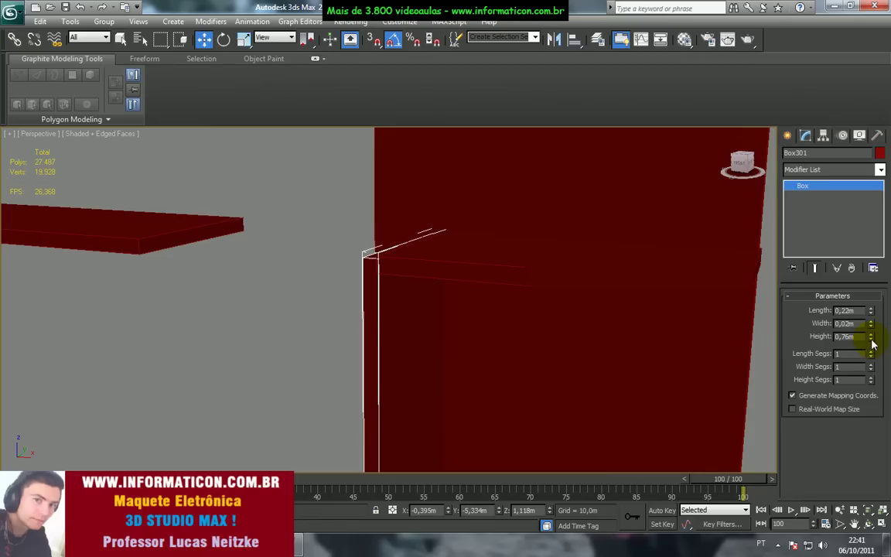
{"action": "left_click_drag", "start_coordinate": [379, 371], "coordinate": [382, 372]}
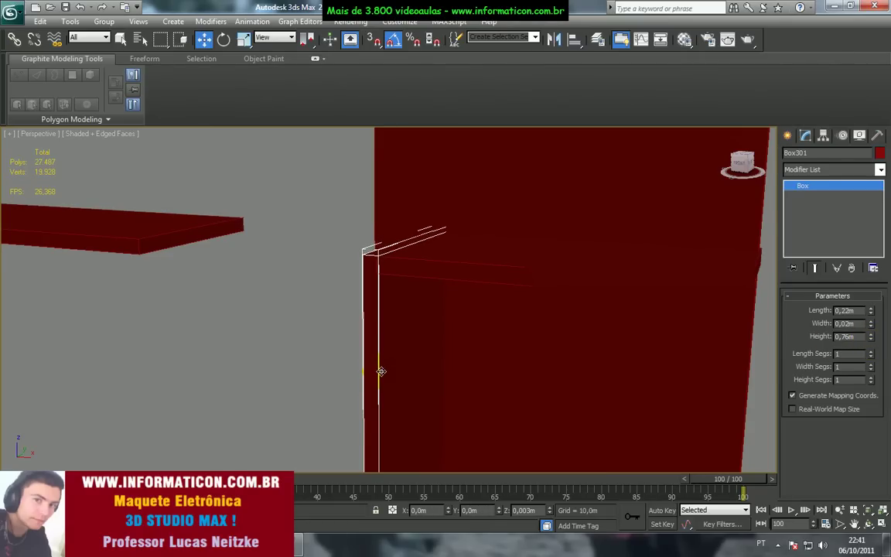
Step: Set the side panel's height to 0.77 m and lower it to Z 1.119 m against the lowest shelf
{"action": "scroll", "coordinate": [415, 309], "scroll_direction": "up", "scroll_amount": 1}
{"action": "key", "text": "z"}
{"action": "middle_click_drag", "start_coordinate": [414, 313], "coordinate": [443, 298], "text": "alt"}
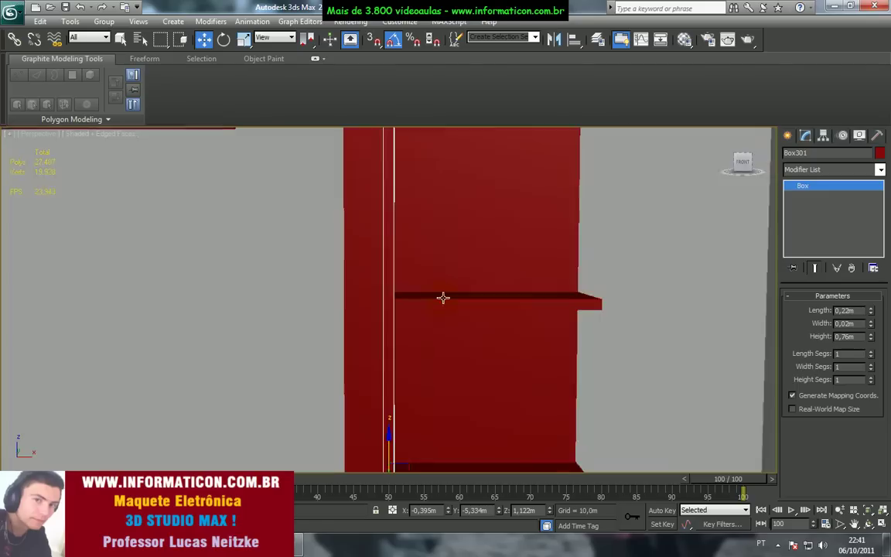
{"action": "key", "text": "p"}
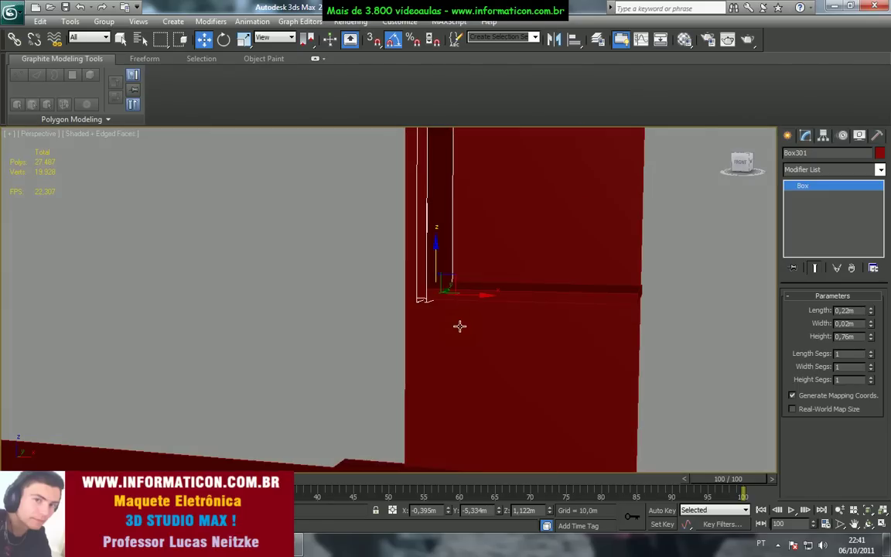
{"action": "left_click", "coordinate": [641, 302]}
{"action": "left_click", "coordinate": [421, 273]}
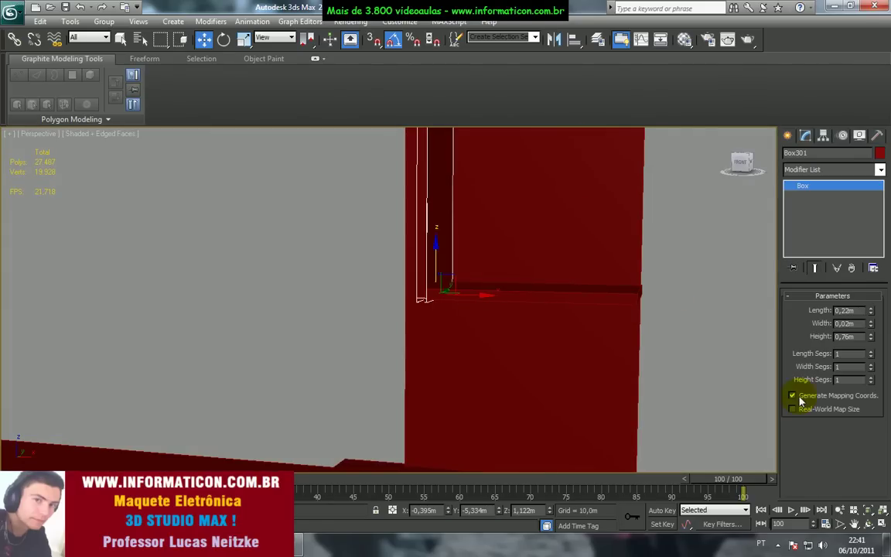
{"action": "left_click", "coordinate": [705, 268]}
{"action": "left_click", "coordinate": [421, 249]}
{"action": "left_click_drag", "start_coordinate": [435, 253], "coordinate": [435, 254]}
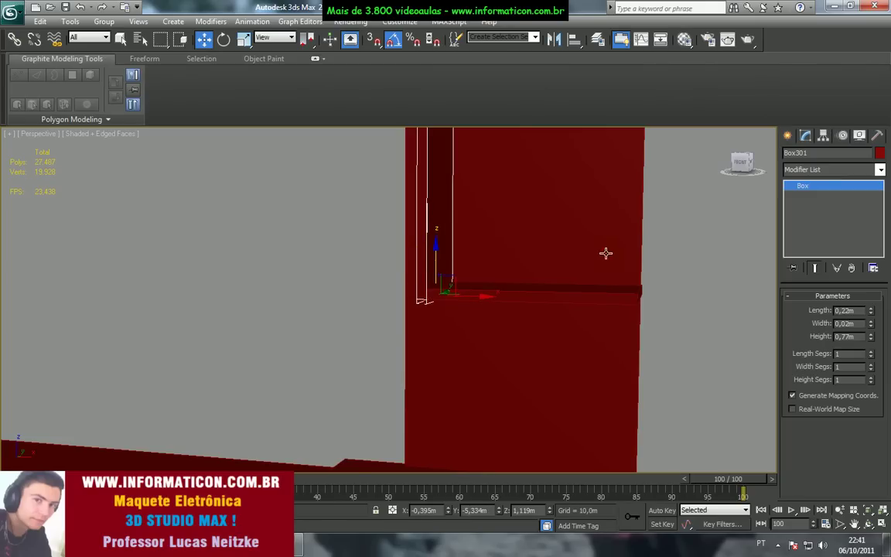
Step: Raise the top shelf to Z 1.87 m and move the middle shelf up slightly
{"action": "left_click", "coordinate": [657, 253]}
{"action": "middle_click_drag", "start_coordinate": [639, 414], "coordinate": [638, 394]}
{"action": "scroll", "coordinate": [523, 426], "scroll_direction": "up", "scroll_amount": 3}
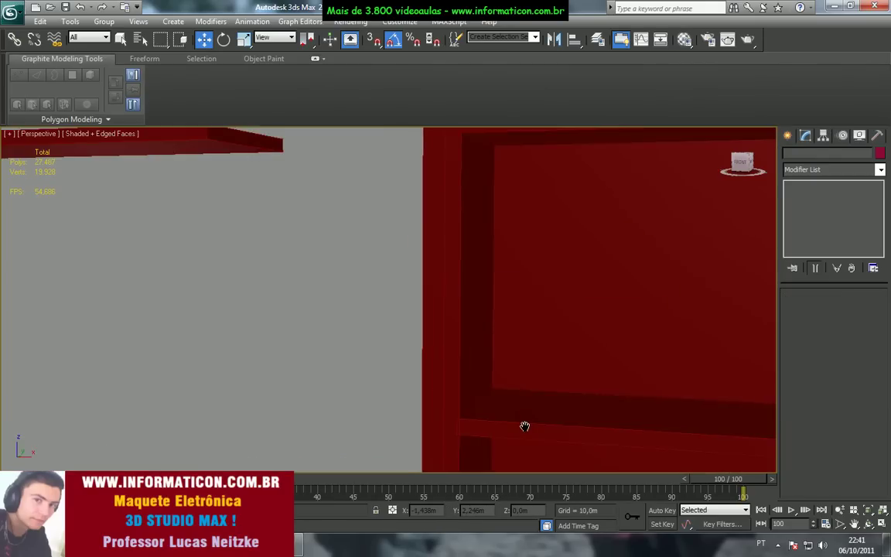
{"action": "left_click", "coordinate": [454, 265]}
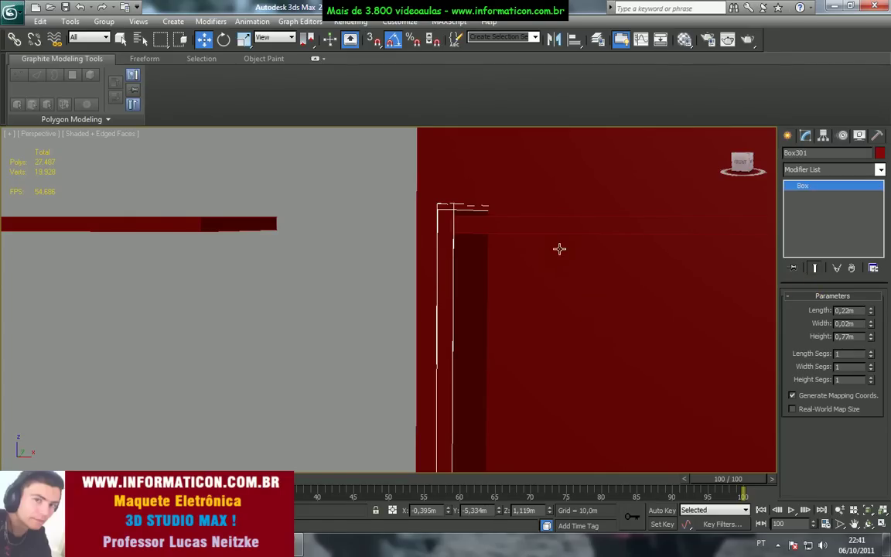
{"action": "left_click", "coordinate": [555, 224]}
{"action": "left_click_drag", "start_coordinate": [625, 200], "coordinate": [625, 195]}
{"action": "middle_click_drag", "start_coordinate": [600, 294], "coordinate": [587, 196]}
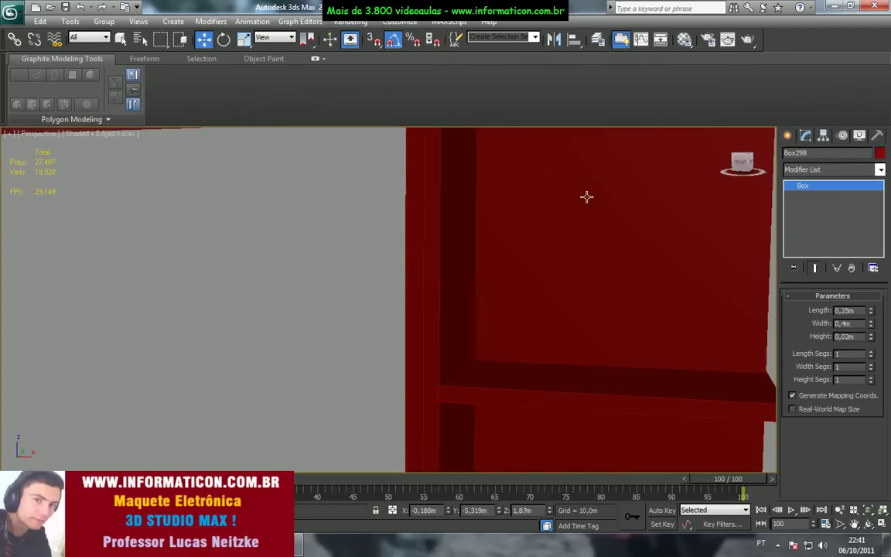
{"action": "left_click", "coordinate": [572, 388]}
{"action": "left_click_drag", "start_coordinate": [612, 348], "coordinate": [611, 344]}
Step: Clone the side panel as one copy at the opposite end of the shelves, at X 0.02 m
{"action": "scroll", "coordinate": [611, 345], "scroll_direction": "down", "scroll_amount": 3}
{"action": "left_click", "coordinate": [421, 301]}
{"action": "mouse_move", "coordinate": [461, 462]}
{"action": "left_mouse_down", "text": "shift"}
{"action": "mouse_move", "coordinate": [610, 467]}
{"action": "mouse_move", "coordinate": [596, 461]}
{"action": "left_mouse_up", "text": "shift"}
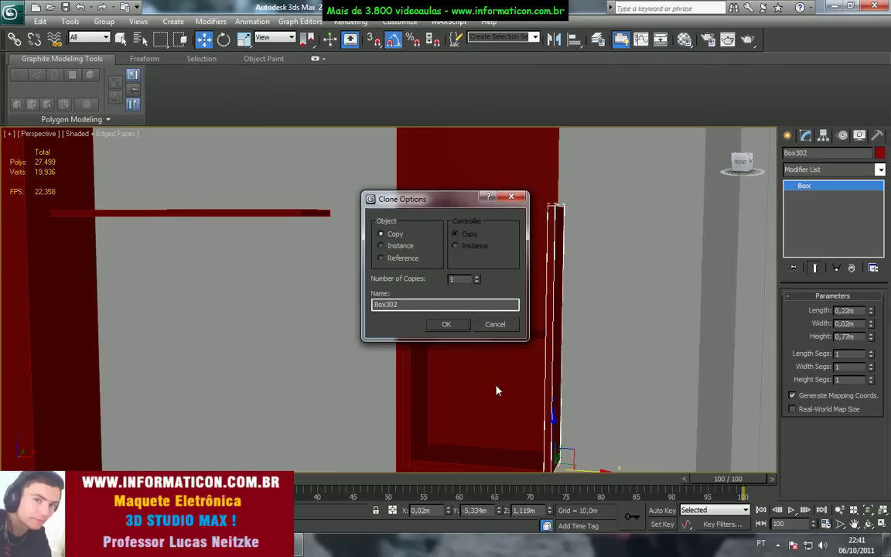
{"action": "left_click", "coordinate": [461, 330]}
{"action": "mouse_move", "coordinate": [600, 280]}
{"action": "middle_mouse_down", "text": "alt"}
{"action": "mouse_move", "coordinate": [570, 345]}
{"action": "mouse_move", "coordinate": [575, 298]}
{"action": "mouse_move", "coordinate": [447, 375]}
{"action": "middle_mouse_up", "text": "alt"}
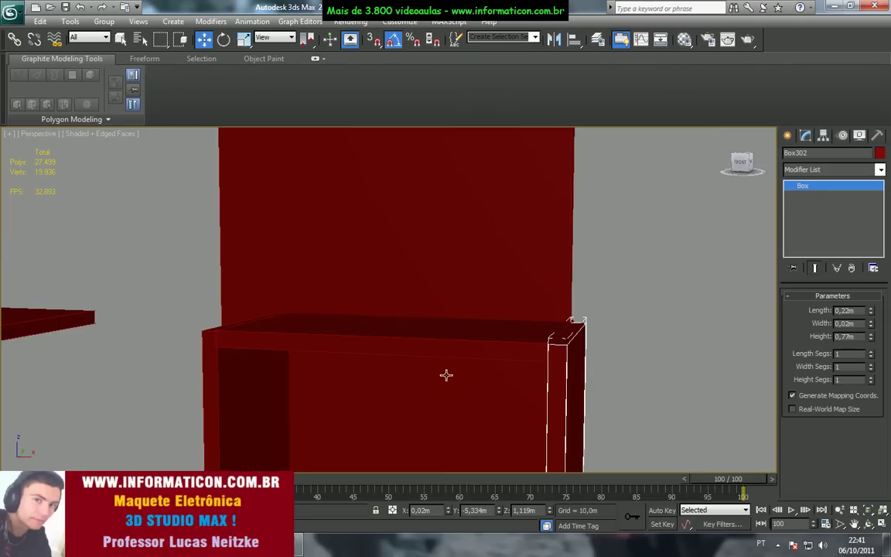
{"action": "mouse_move", "coordinate": [554, 376]}
{"action": "middle_mouse_down", "text": "alt"}
{"action": "mouse_move", "coordinate": [471, 410]}
{"action": "mouse_move", "coordinate": [478, 412]}
{"action": "mouse_move", "coordinate": [417, 364]}
{"action": "mouse_move", "coordinate": [435, 382]}
{"action": "mouse_move", "coordinate": [426, 372]}
{"action": "mouse_move", "coordinate": [462, 351]}
{"action": "mouse_move", "coordinate": [421, 354]}
{"action": "mouse_move", "coordinate": [484, 351]}
{"action": "mouse_move", "coordinate": [418, 356]}
{"action": "mouse_move", "coordinate": [439, 364]}
{"action": "mouse_move", "coordinate": [547, 352]}
{"action": "mouse_move", "coordinate": [543, 366]}
{"action": "mouse_move", "coordinate": [431, 349]}
{"action": "mouse_move", "coordinate": [449, 350]}
{"action": "mouse_move", "coordinate": [434, 357]}
{"action": "mouse_move", "coordinate": [470, 316]}
{"action": "mouse_move", "coordinate": [442, 285]}
{"action": "mouse_move", "coordinate": [459, 274]}
{"action": "mouse_move", "coordinate": [441, 273]}
{"action": "mouse_move", "coordinate": [497, 304]}
{"action": "mouse_move", "coordinate": [454, 286]}
{"action": "mouse_move", "coordinate": [433, 244]}
{"action": "mouse_move", "coordinate": [443, 251]}
{"action": "mouse_move", "coordinate": [429, 243]}
{"action": "mouse_move", "coordinate": [444, 261]}
{"action": "mouse_move", "coordinate": [507, 277]}
{"action": "mouse_move", "coordinate": [489, 292]}
{"action": "mouse_move", "coordinate": [567, 137]}
{"action": "middle_mouse_up", "text": "alt"}
{"action": "scroll", "coordinate": [478, 412], "scroll_direction": "down", "scroll_amount": 3}
Step: Select both side panels and the three shelves and move them 0.019 m in negative X across the back panel
{"action": "left_click", "coordinate": [462, 295]}
{"action": "scroll", "coordinate": [457, 297], "scroll_direction": "down", "scroll_amount": 2}
{"action": "scroll", "coordinate": [489, 292], "scroll_direction": "down", "scroll_amount": 4}
{"action": "left_click_drag", "start_coordinate": [539, 412], "coordinate": [337, 252]}
{"action": "left_click_drag", "start_coordinate": [345, 115], "coordinate": [346, 118]}
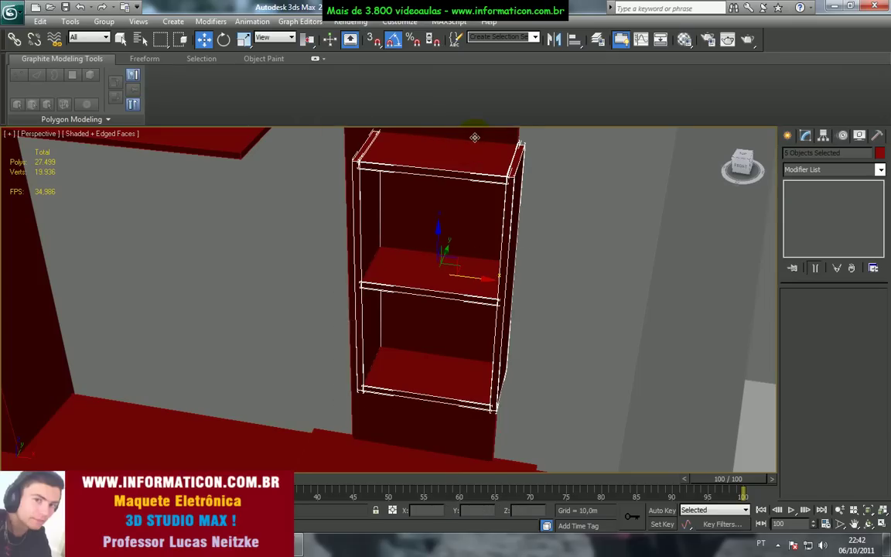
{"action": "middle_click_drag", "start_coordinate": [427, 123], "coordinate": [468, 260], "text": "alt"}
{"action": "left_click_drag", "start_coordinate": [464, 302], "coordinate": [458, 300]}
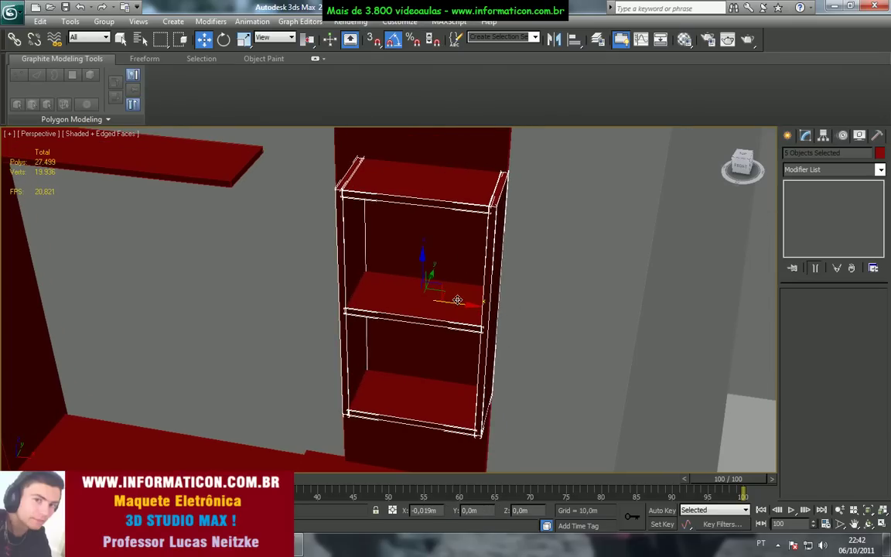
Step: Move the selected panels and shelves about 0.03 m in negative Y, away from the back panel
{"action": "middle_click_drag", "start_coordinate": [459, 299], "coordinate": [438, 327], "text": "alt"}
{"action": "mouse_move", "coordinate": [437, 348]}
{"action": "left_mouse_down"}
{"action": "mouse_move", "coordinate": [414, 343]}
{"action": "mouse_move", "coordinate": [425, 343]}
{"action": "left_mouse_up"}
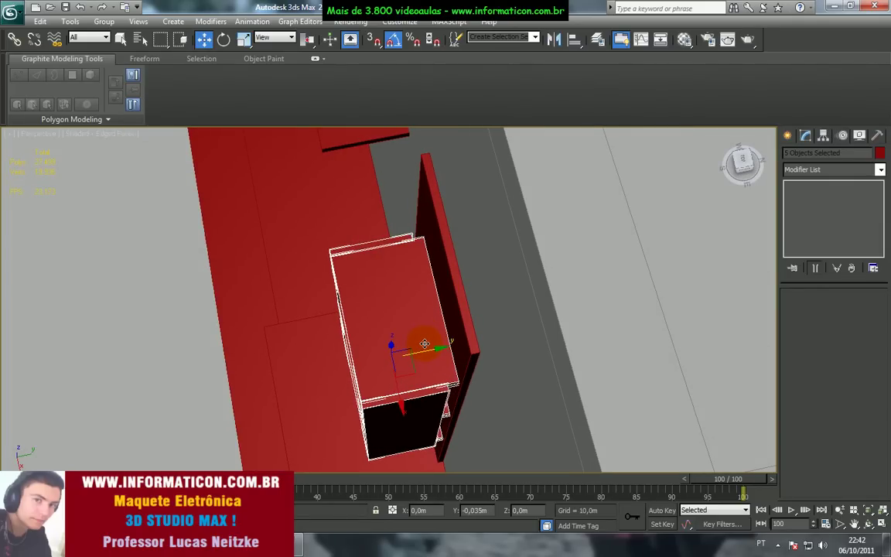
{"action": "left_click_drag", "start_coordinate": [425, 344], "coordinate": [418, 335]}
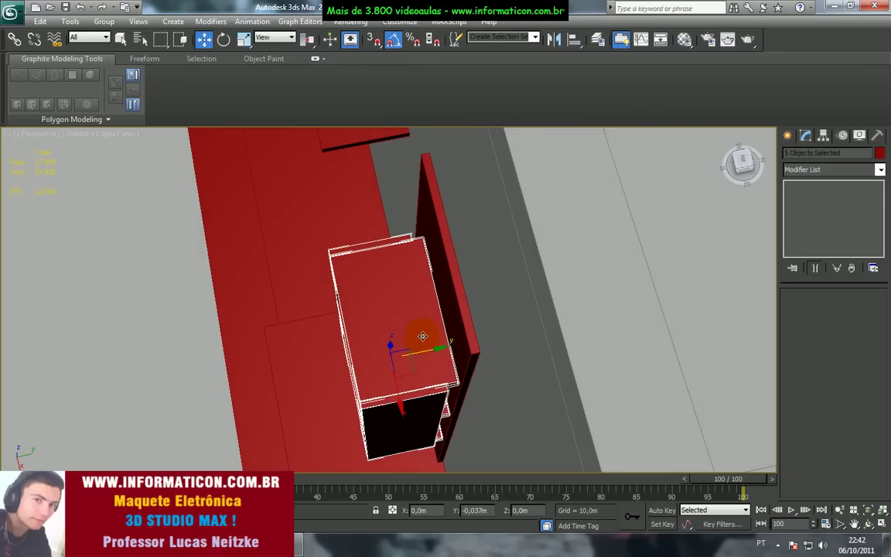
Step: Delete the copied side panel, keeping the original panel and the three shelves
{"action": "left_click", "coordinate": [422, 397]}
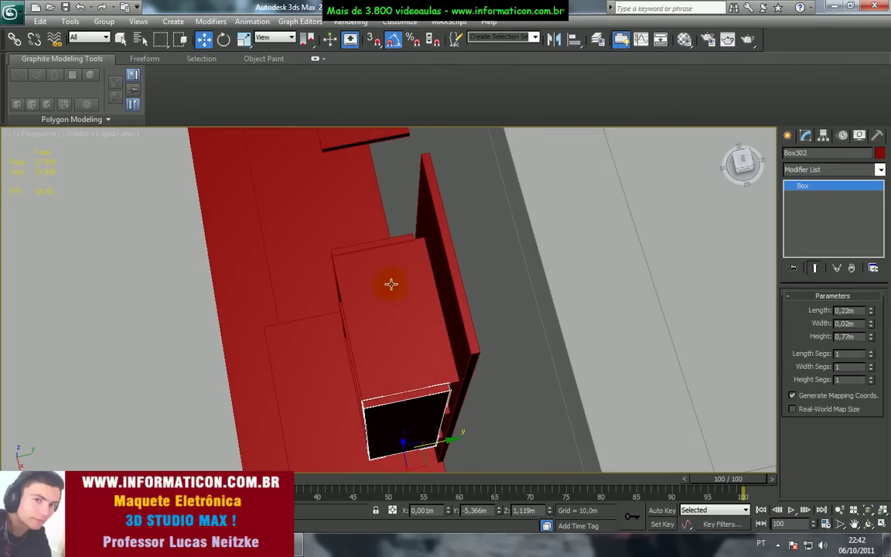
{"action": "left_click", "coordinate": [383, 248]}
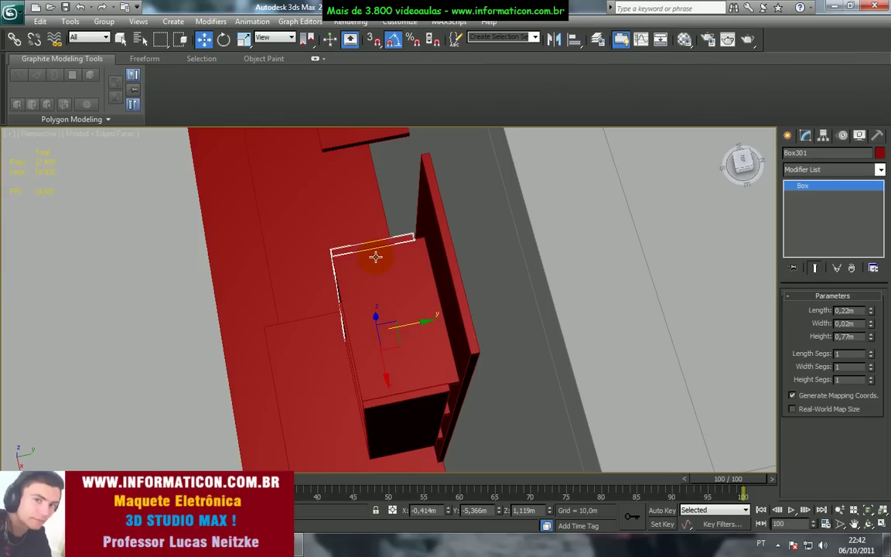
{"action": "left_click", "coordinate": [405, 402]}
{"action": "key", "text": "Delete"}
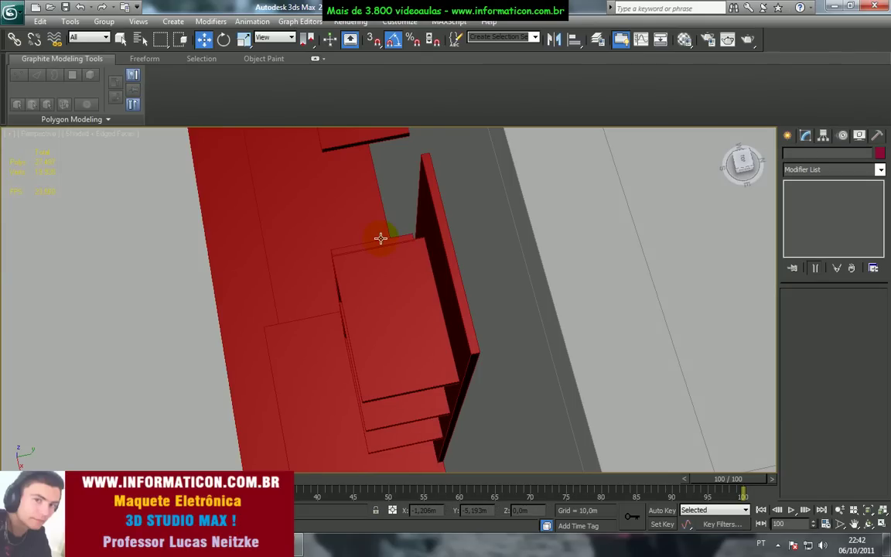
Step: Set the remaining side panel's length to 0.26 m and move it about 0.02 m in Y toward the back panel
{"action": "left_click", "coordinate": [380, 238]}
{"action": "scroll", "coordinate": [392, 255], "scroll_direction": "up", "scroll_amount": 3}
{"action": "middle_click_drag", "start_coordinate": [392, 254], "coordinate": [459, 339], "text": "alt"}
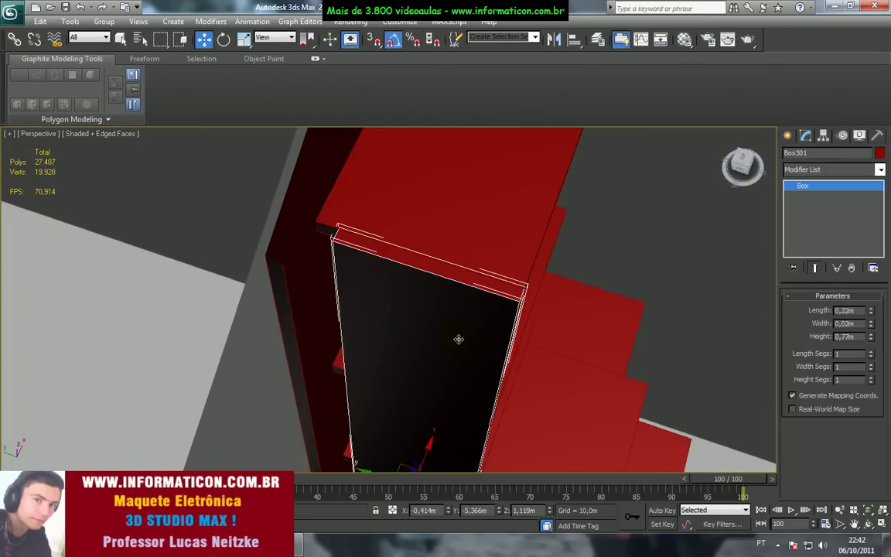
{"action": "left_click", "coordinate": [872, 334]}
{"action": "left_click", "coordinate": [872, 338]}
{"action": "left_click", "coordinate": [872, 321]}
{"action": "left_click", "coordinate": [872, 321]}
{"action": "left_click", "coordinate": [872, 326]}
{"action": "left_click", "coordinate": [872, 325]}
{"action": "left_click", "coordinate": [870, 308]}
{"action": "left_click", "coordinate": [870, 308]}
{"action": "left_click", "coordinate": [870, 308]}
{"action": "left_click", "coordinate": [870, 308]}
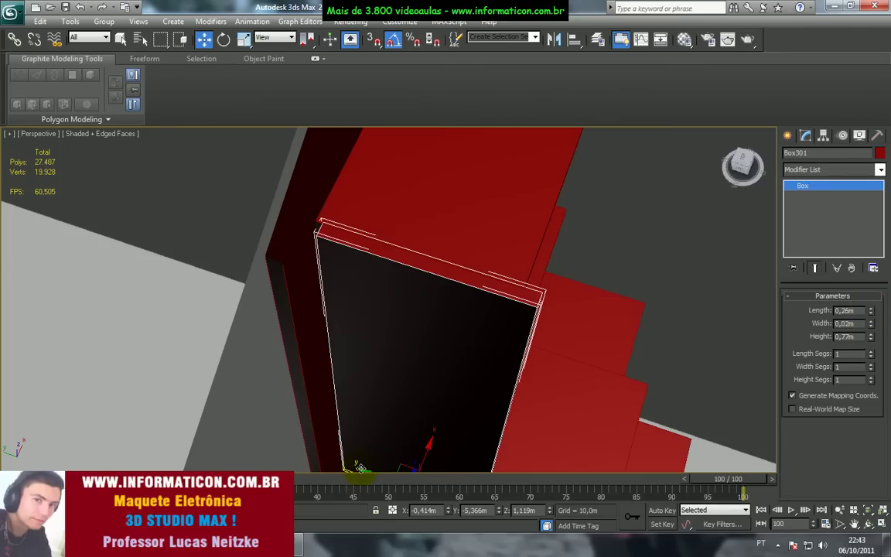
{"action": "left_click_drag", "start_coordinate": [358, 467], "coordinate": [350, 463]}
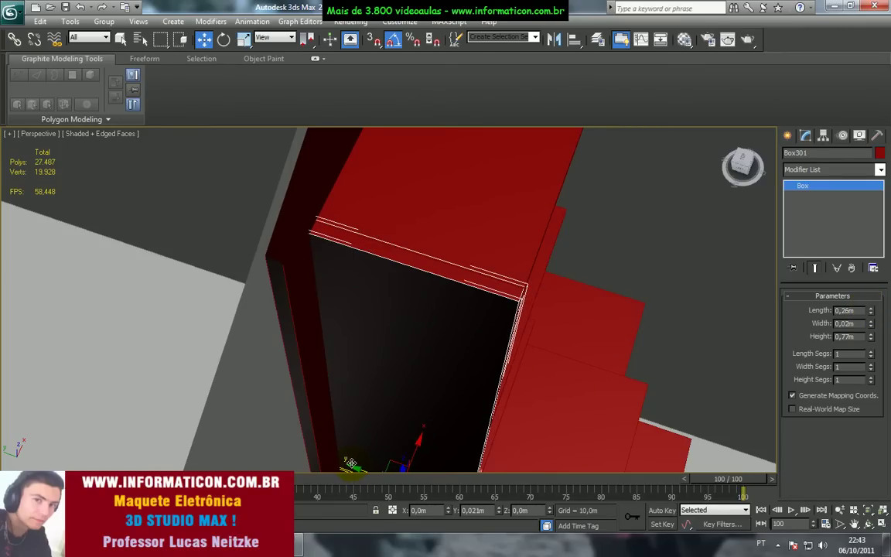
Step: Turn off the edged-faces display and render the perspective view to check the shelves and side panel
{"action": "key", "text": "F3"}
{"action": "key", "text": "F3"}
{"action": "key", "text": "F4"}
{"action": "mouse_move", "coordinate": [545, 338]}
{"action": "middle_mouse_down"}
{"action": "mouse_move", "coordinate": [528, 351]}
{"action": "mouse_move", "coordinate": [461, 324]}
{"action": "mouse_move", "coordinate": [440, 362]}
{"action": "mouse_move", "coordinate": [397, 284]}
{"action": "mouse_move", "coordinate": [422, 303]}
{"action": "mouse_move", "coordinate": [428, 296]}
{"action": "mouse_move", "coordinate": [401, 358]}
{"action": "middle_mouse_up"}
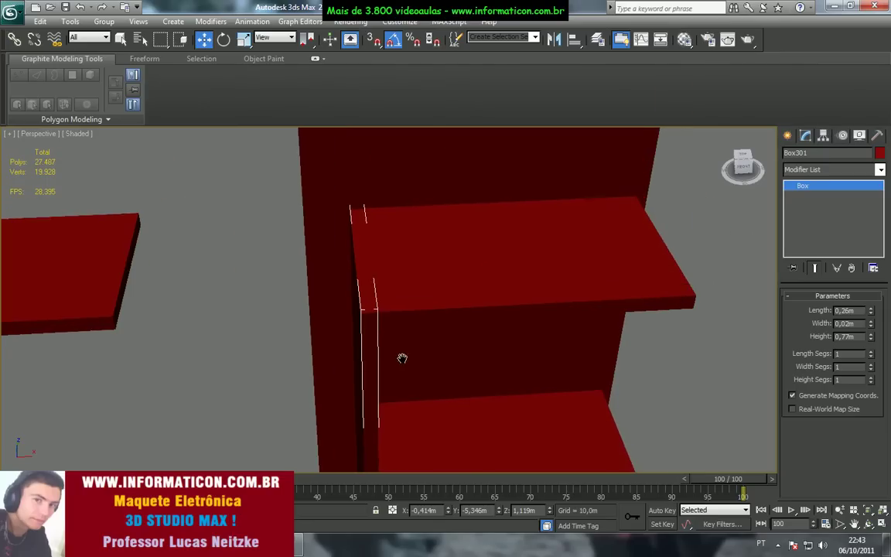
{"action": "left_click", "coordinate": [748, 41]}
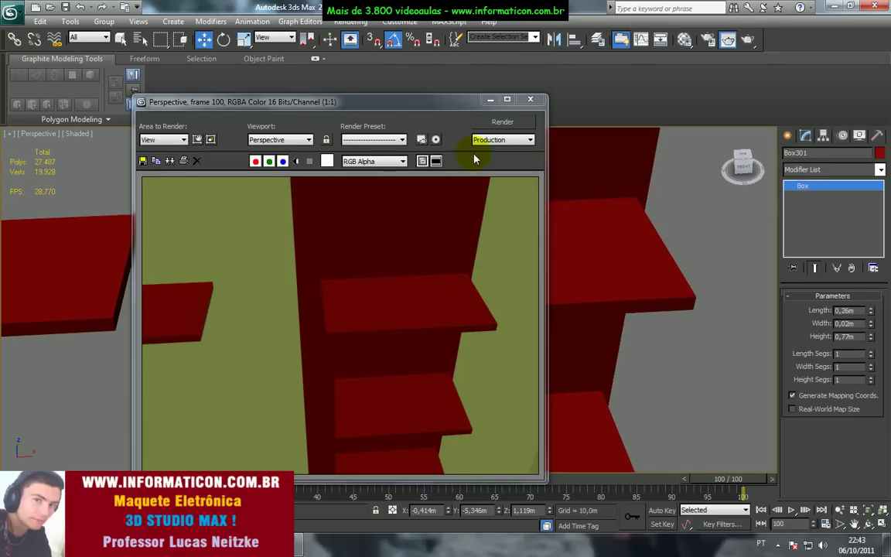
{"action": "left_click", "coordinate": [528, 102]}
Step: Copy the shelf unit's side panel about 0.41 m along X to the opposite end of the three shelves
{"action": "mouse_move", "coordinate": [606, 255]}
{"action": "middle_mouse_down", "text": "alt"}
{"action": "mouse_move", "coordinate": [348, 387]}
{"action": "mouse_move", "coordinate": [387, 340]}
{"action": "mouse_move", "coordinate": [414, 418]}
{"action": "middle_mouse_up", "text": "alt"}
{"action": "mouse_move", "coordinate": [414, 418]}
{"action": "left_mouse_down", "text": "shift"}
{"action": "mouse_move", "coordinate": [504, 410]}
{"action": "mouse_move", "coordinate": [493, 406]}
{"action": "left_mouse_up", "text": "shift"}
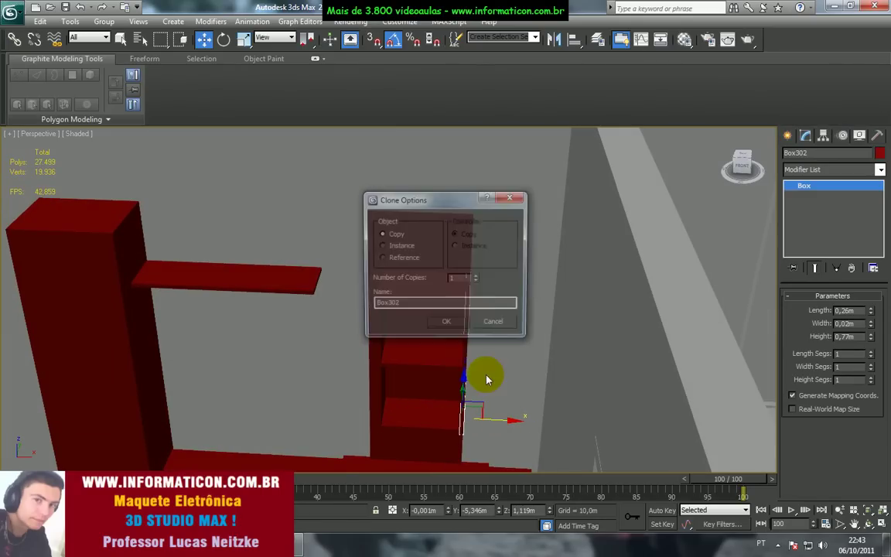
{"action": "left_click", "coordinate": [448, 326]}
{"action": "scroll", "coordinate": [489, 318], "scroll_direction": "up", "scroll_amount": 4}
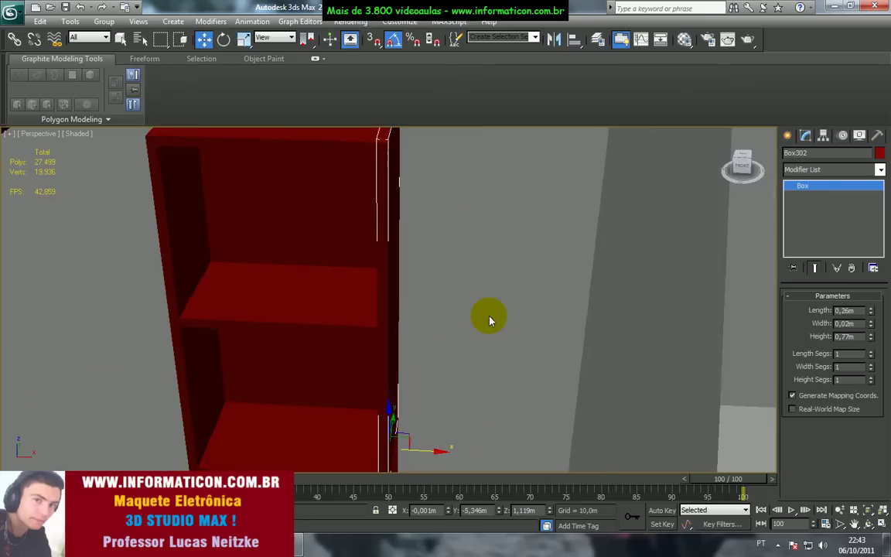
{"action": "middle_click_drag", "start_coordinate": [477, 312], "coordinate": [484, 333]}
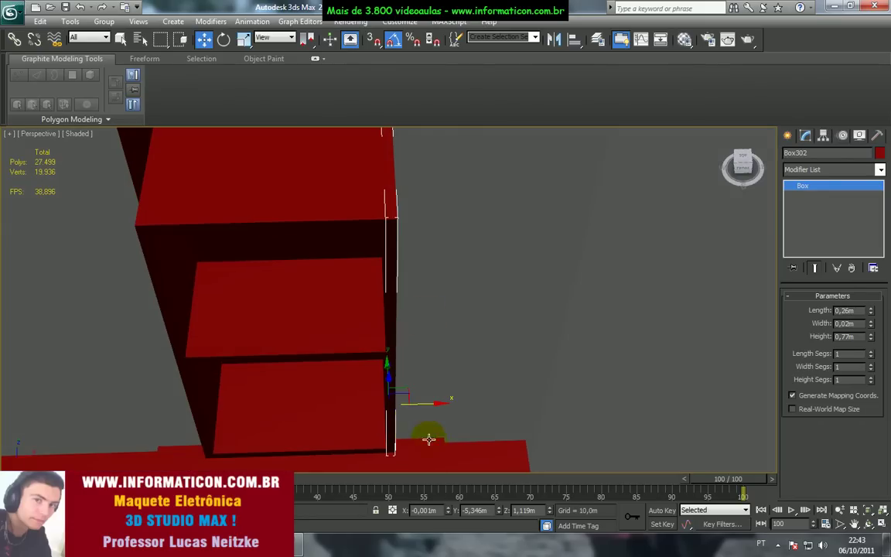
Step: Move the copied side panel about 0.004 m along X to line it up with the shelf ends, checking against edged faces
{"action": "key", "text": "F3"}
{"action": "key", "text": "F3"}
{"action": "key", "text": "F4"}
{"action": "left_click_drag", "start_coordinate": [419, 404], "coordinate": [418, 403]}
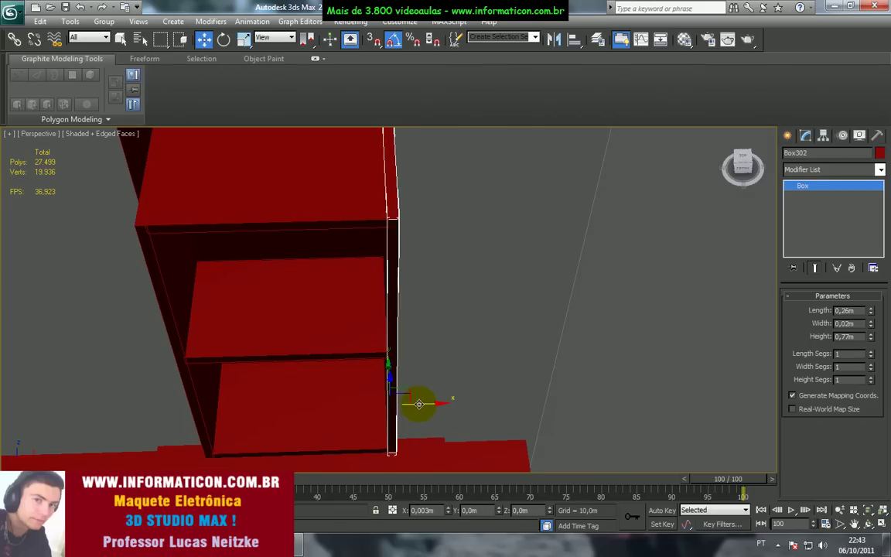
{"action": "key", "text": "F4"}
{"action": "scroll", "coordinate": [467, 340], "scroll_direction": "down", "scroll_amount": 5}
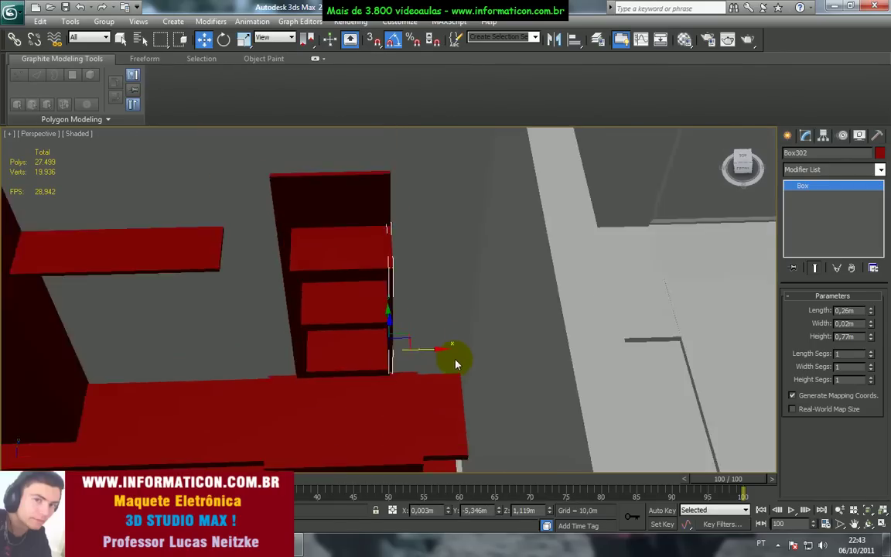
Step: Compare the furniture model with the sala reference photo, examining the shelf unit and the tall cabinet's front
{"action": "left_click", "coordinate": [474, 314]}
{"action": "mouse_move", "coordinate": [473, 313]}
{"action": "middle_mouse_down", "text": "alt"}
{"action": "mouse_move", "coordinate": [506, 256]}
{"action": "mouse_move", "coordinate": [527, 265]}
{"action": "mouse_move", "coordinate": [532, 278]}
{"action": "mouse_move", "coordinate": [490, 304]}
{"action": "mouse_move", "coordinate": [574, 261]}
{"action": "mouse_move", "coordinate": [529, 295]}
{"action": "mouse_move", "coordinate": [527, 285]}
{"action": "mouse_move", "coordinate": [483, 304]}
{"action": "mouse_move", "coordinate": [504, 311]}
{"action": "mouse_move", "coordinate": [474, 314]}
{"action": "middle_mouse_up", "text": "alt"}
{"action": "key", "text": "alt+Tab"}
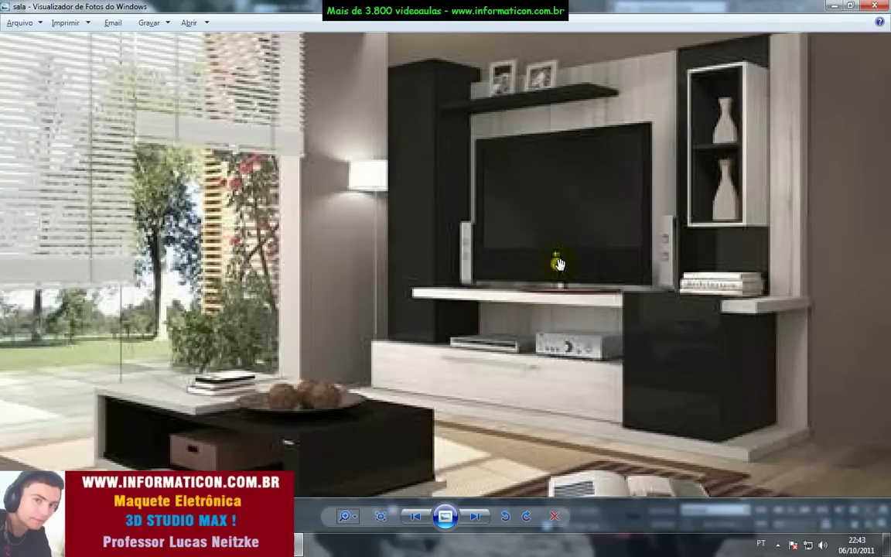
{"action": "key", "text": "alt+Tab"}
{"action": "middle_click_drag", "start_coordinate": [455, 318], "coordinate": [461, 358], "text": "alt"}
{"action": "middle_click_drag", "start_coordinate": [540, 402], "coordinate": [521, 371]}
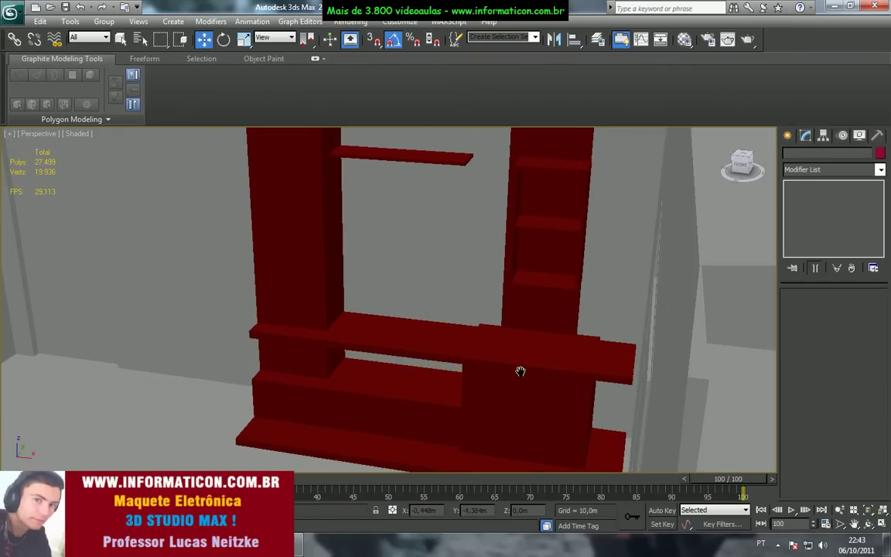
{"action": "key", "text": "alt+Tab"}
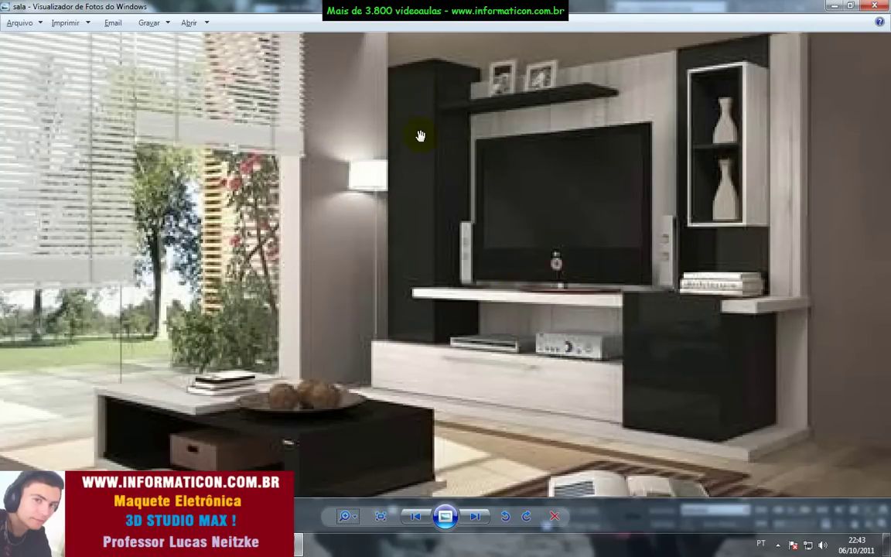
{"action": "key", "text": "alt+Tab"}
{"action": "middle_click_drag", "start_coordinate": [396, 166], "coordinate": [406, 286]}
{"action": "middle_click_drag", "start_coordinate": [343, 258], "coordinate": [348, 231]}
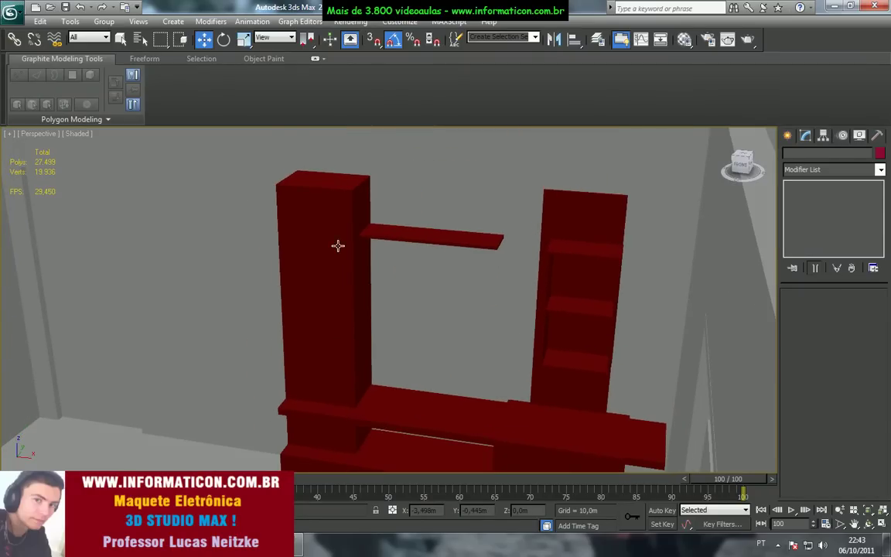
Step: Copy the tall cabinet's box about 0.04 m in negative Y
{"action": "left_click", "coordinate": [338, 244]}
{"action": "scroll", "coordinate": [350, 253], "scroll_direction": "up", "scroll_amount": 4}
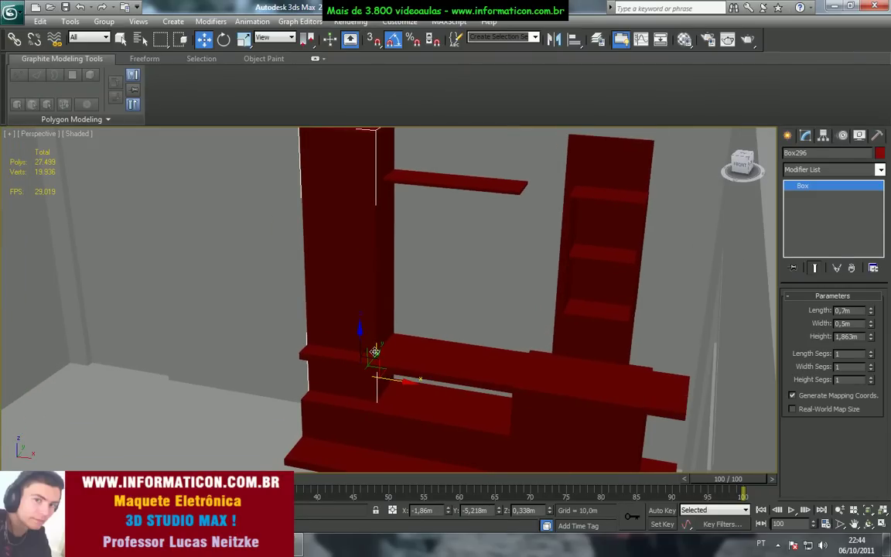
{"action": "left_click_drag", "start_coordinate": [376, 352], "coordinate": [373, 357], "text": "shift"}
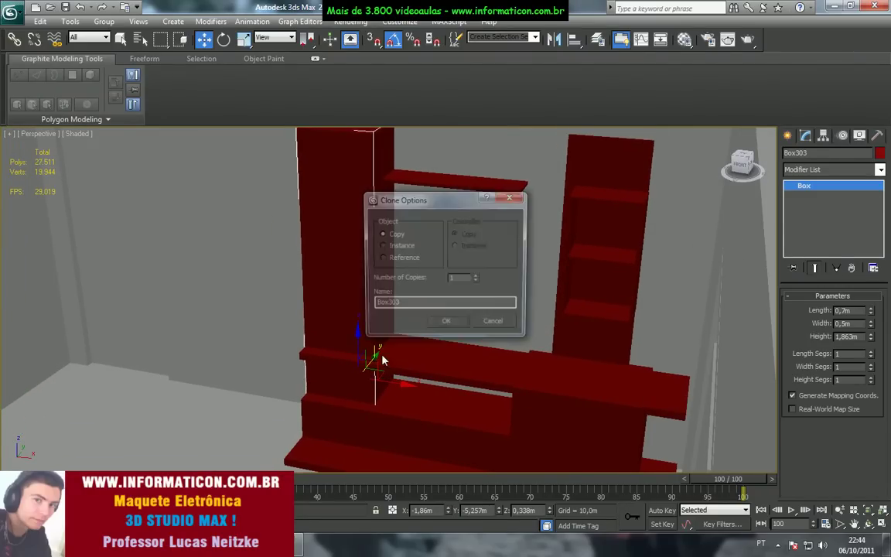
{"action": "left_click", "coordinate": [447, 328]}
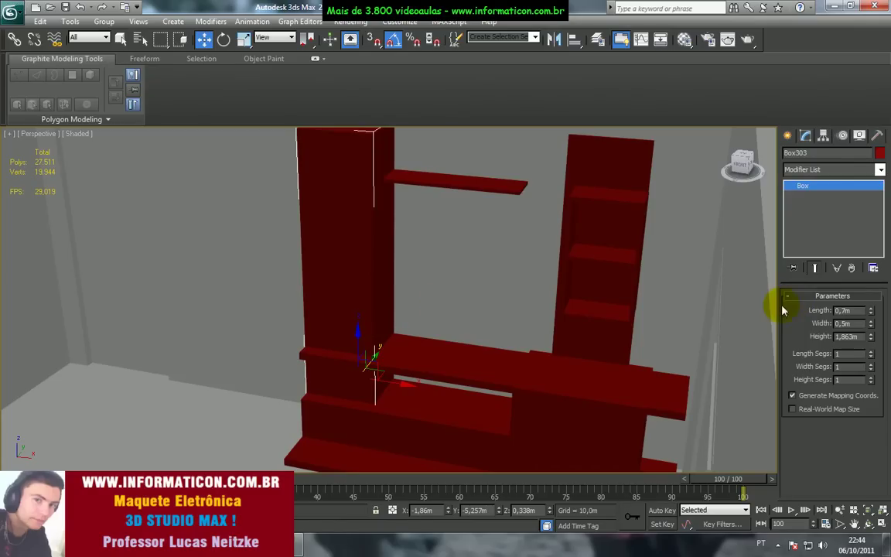
Step: Resize the copy to 0.03 m length, 0.3 m width and 1.789 m height, moving it about 0.44 m in negative Y
{"action": "mouse_move", "coordinate": [871, 337]}
{"action": "left_mouse_down"}
{"action": "mouse_move", "coordinate": [869, 348]}
{"action": "mouse_move", "coordinate": [872, 316]}
{"action": "mouse_move", "coordinate": [872, 331]}
{"action": "left_mouse_up"}
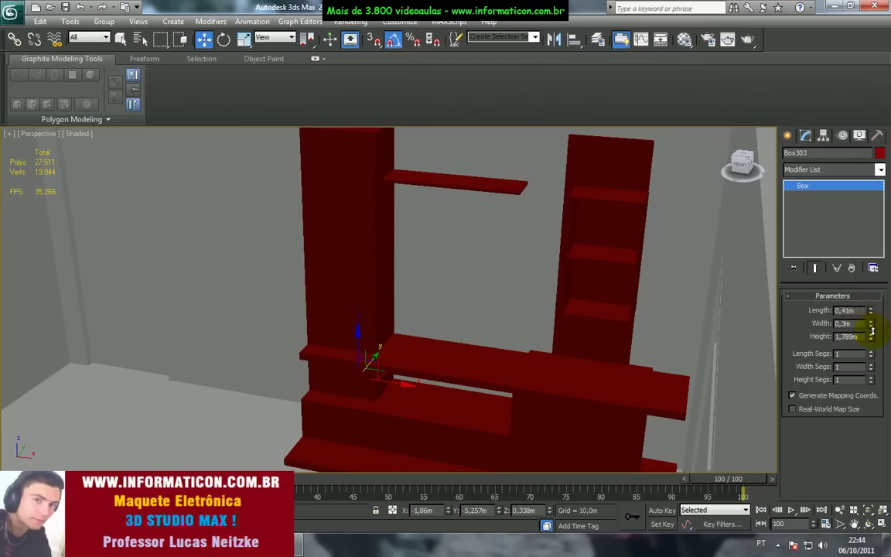
{"action": "key", "text": "F3"}
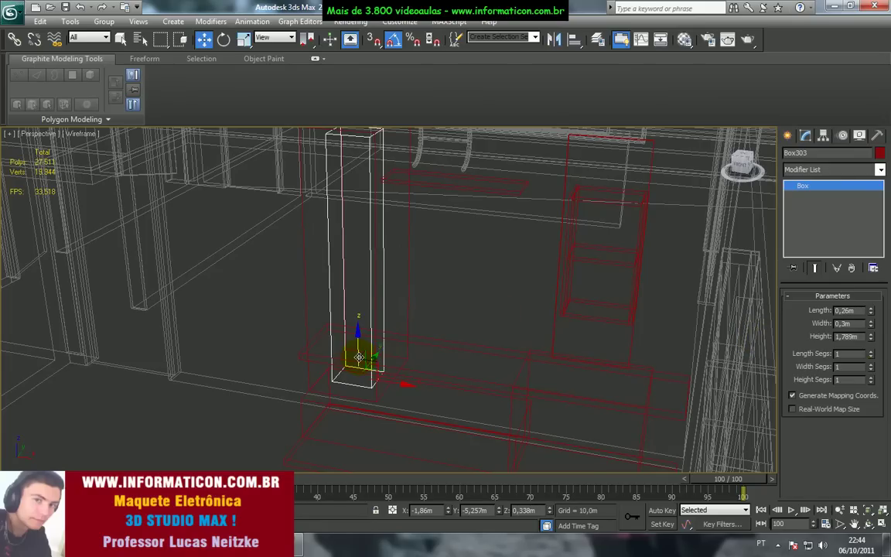
{"action": "left_click_drag", "start_coordinate": [358, 369], "coordinate": [336, 391]}
{"action": "left_click_drag", "start_coordinate": [871, 316], "coordinate": [873, 326]}
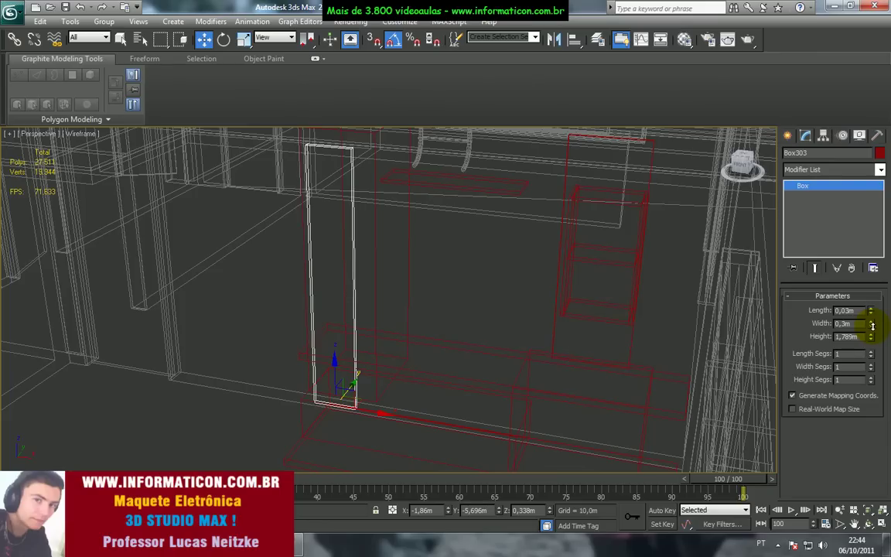
Step: Move the thin door panel about 0.11 m in Y back toward the tall cabinet's front and check the reference photo
{"action": "key", "text": "F3"}
{"action": "middle_click_drag", "start_coordinate": [516, 335], "coordinate": [549, 338]}
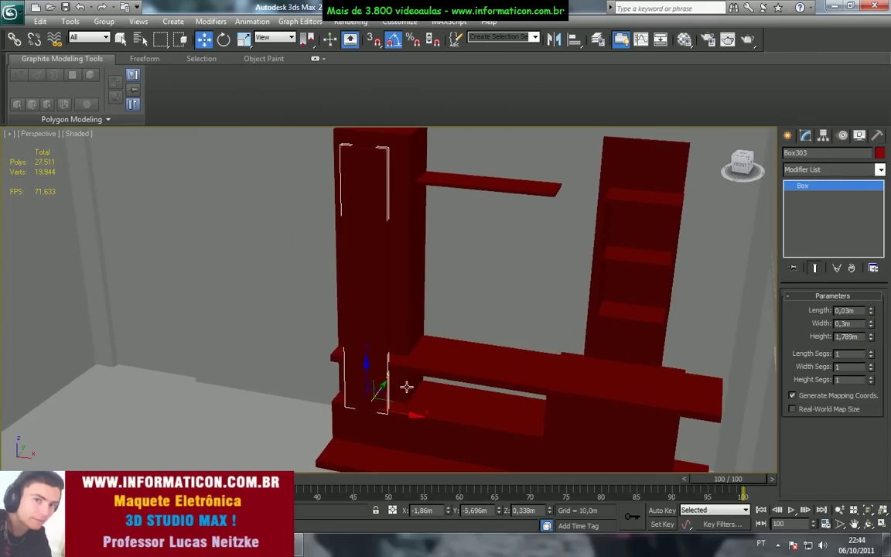
{"action": "left_click_drag", "start_coordinate": [383, 387], "coordinate": [360, 375]}
{"action": "key", "text": "z"}
{"action": "middle_click_drag", "start_coordinate": [386, 362], "coordinate": [470, 351], "text": "alt"}
{"action": "key", "text": "alt+Tab"}
{"action": "key", "text": "alt+Tab"}
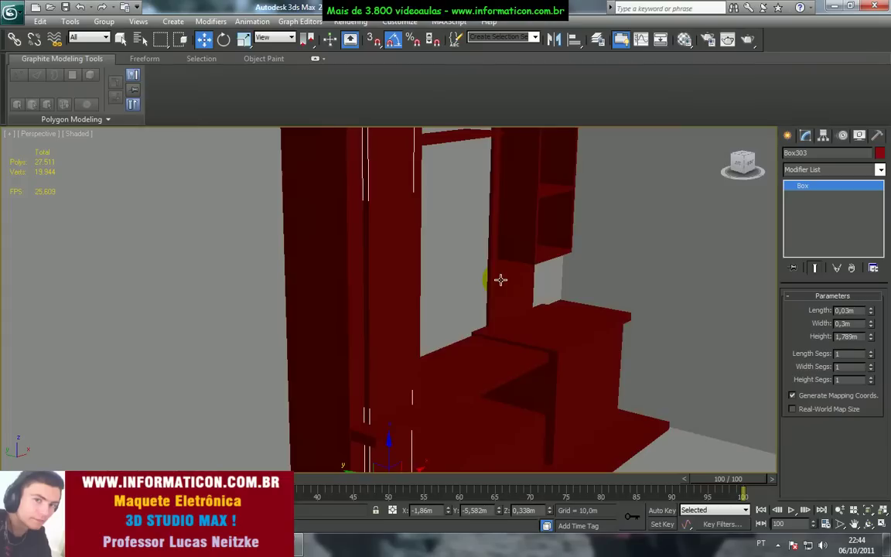
Step: Set the tall cabinet door panel's length to 0.01 m
{"action": "middle_click_drag", "start_coordinate": [499, 280], "coordinate": [471, 308], "text": "alt"}
{"action": "scroll", "coordinate": [370, 368], "scroll_direction": "up", "scroll_amount": 2}
{"action": "middle_click_drag", "start_coordinate": [370, 368], "coordinate": [424, 376]}
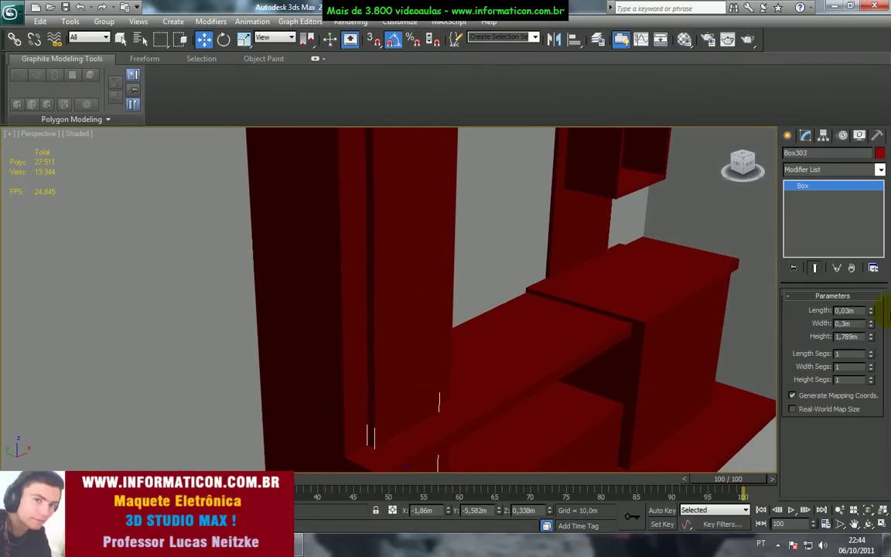
{"action": "left_click", "coordinate": [872, 313]}
{"action": "left_click", "coordinate": [872, 313]}
{"action": "left_click", "coordinate": [872, 313]}
{"action": "left_click", "coordinate": [871, 310]}
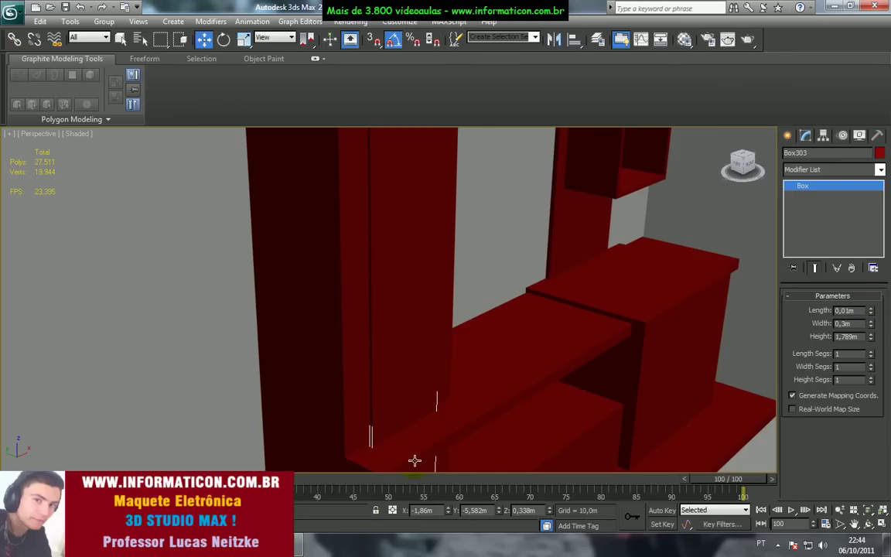
Step: Move the door panel about 0.014 m in Y closer to the tall cabinet's front face
{"action": "mouse_move", "coordinate": [410, 433]}
{"action": "middle_mouse_down", "text": "alt"}
{"action": "mouse_move", "coordinate": [446, 428]}
{"action": "mouse_move", "coordinate": [420, 432]}
{"action": "middle_mouse_up", "text": "alt"}
{"action": "left_click_drag", "start_coordinate": [417, 435], "coordinate": [416, 430]}
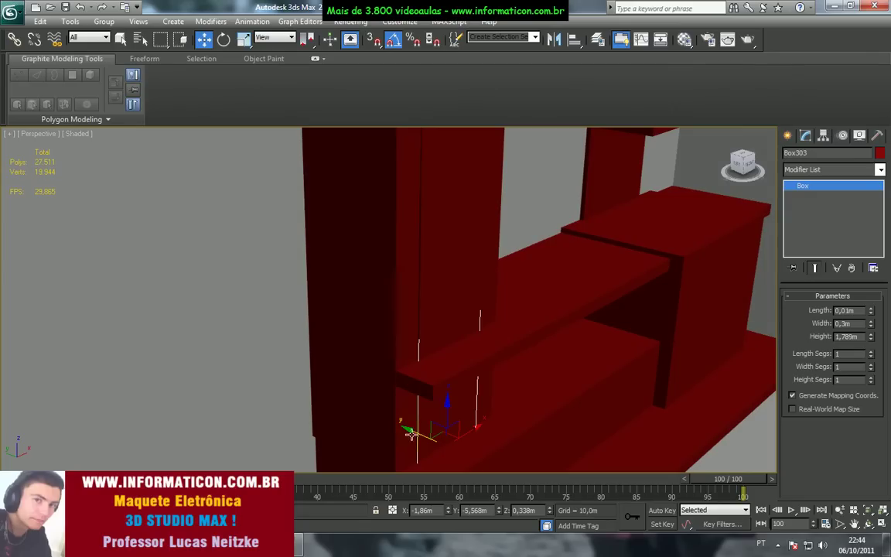
{"action": "left_click_drag", "start_coordinate": [418, 431], "coordinate": [418, 430]}
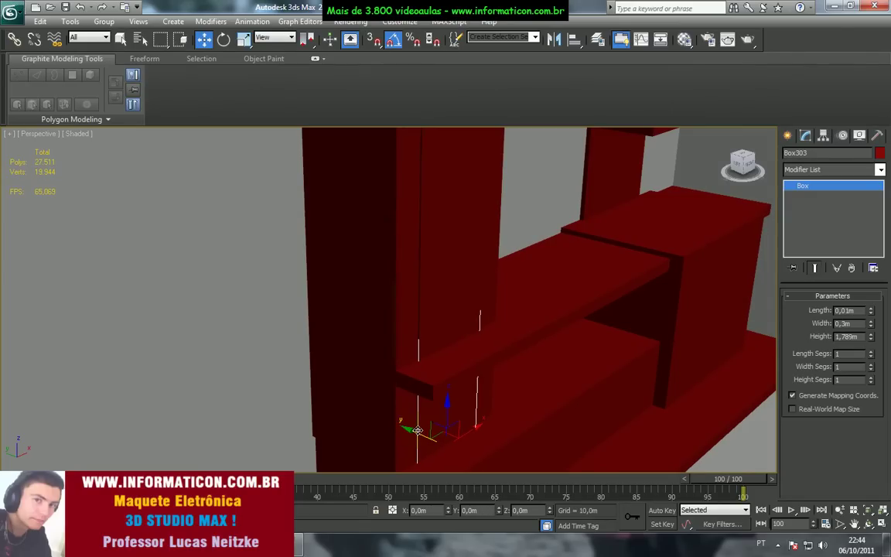
{"action": "scroll", "coordinate": [475, 394], "scroll_direction": "down", "scroll_amount": 2}
{"action": "scroll", "coordinate": [461, 374], "scroll_direction": "up", "scroll_amount": 1}
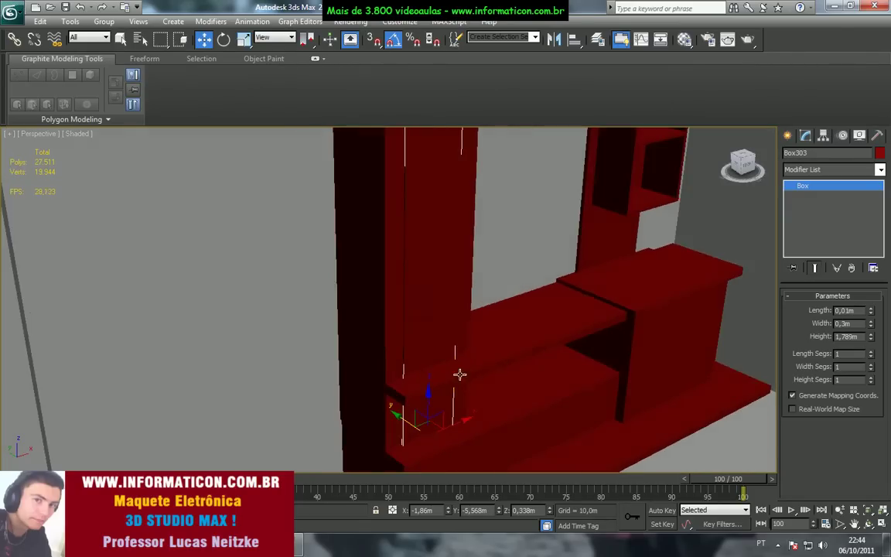
Step: Check the reference photo and set the tall cabinet door panel's width to 0.4 m
{"action": "key", "text": "alt+Tab"}
{"action": "key", "text": "alt+Tab"}
{"action": "middle_click_drag", "start_coordinate": [488, 309], "coordinate": [438, 352]}
{"action": "scroll", "coordinate": [473, 358], "scroll_direction": "down", "scroll_amount": 2}
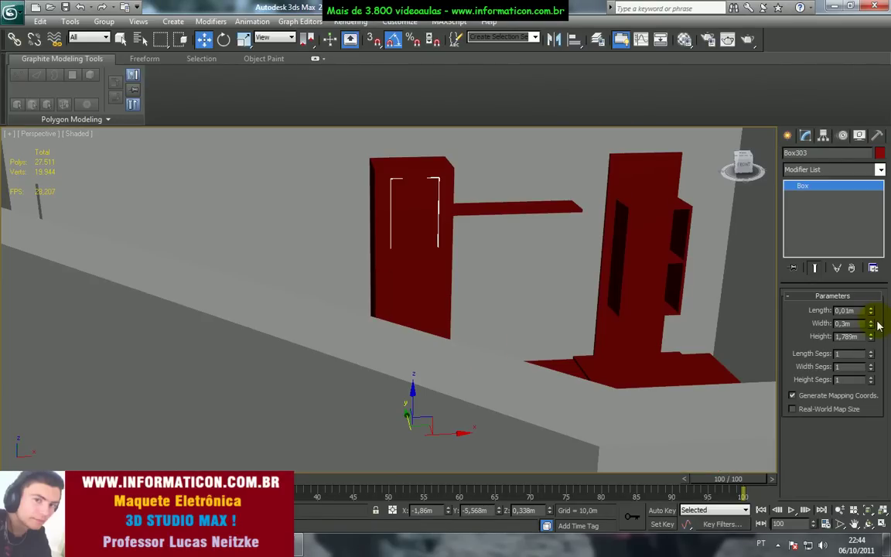
{"action": "left_click_drag", "start_coordinate": [873, 325], "coordinate": [872, 325]}
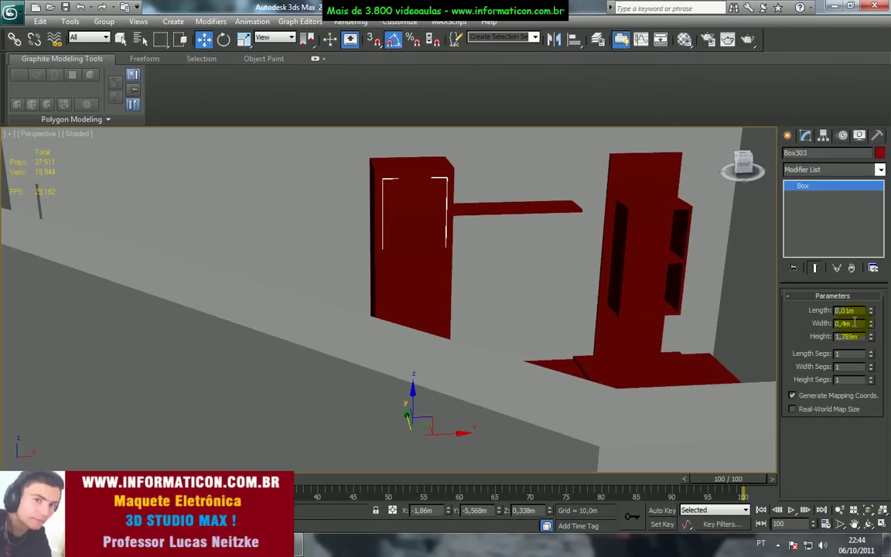
{"action": "middle_click_drag", "start_coordinate": [554, 317], "coordinate": [485, 318], "text": "alt"}
{"action": "scroll", "coordinate": [485, 318], "scroll_direction": "down", "scroll_amount": 3}
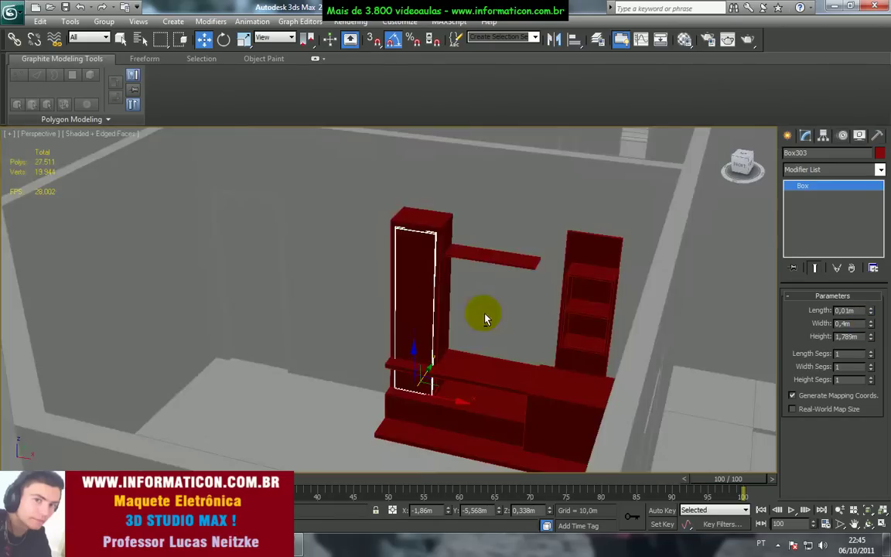
Step: Make two copies of the door panel by the low cabinet, the last about 1.6 m in X and 0.21 m in negative Y away
{"action": "key", "text": "alt+Tab"}
{"action": "key", "text": "alt+Tab"}
{"action": "middle_click_drag", "start_coordinate": [509, 278], "coordinate": [463, 303], "text": "alt"}
{"action": "scroll", "coordinate": [533, 282], "scroll_direction": "up", "scroll_amount": 5}
{"action": "mouse_move", "coordinate": [331, 355]}
{"action": "left_mouse_down", "text": "shift"}
{"action": "mouse_move", "coordinate": [670, 324]}
{"action": "mouse_move", "coordinate": [625, 367]}
{"action": "left_mouse_up", "text": "shift"}
{"action": "left_click", "coordinate": [457, 323]}
{"action": "left_click", "coordinate": [463, 323]}
{"action": "mouse_move", "coordinate": [696, 279]}
{"action": "middle_mouse_down"}
{"action": "mouse_move", "coordinate": [515, 340]}
{"action": "mouse_move", "coordinate": [477, 338]}
{"action": "mouse_move", "coordinate": [453, 372]}
{"action": "mouse_move", "coordinate": [470, 348]}
{"action": "mouse_move", "coordinate": [555, 338]}
{"action": "mouse_move", "coordinate": [555, 322]}
{"action": "mouse_move", "coordinate": [525, 330]}
{"action": "mouse_move", "coordinate": [530, 309]}
{"action": "mouse_move", "coordinate": [539, 322]}
{"action": "middle_mouse_up"}
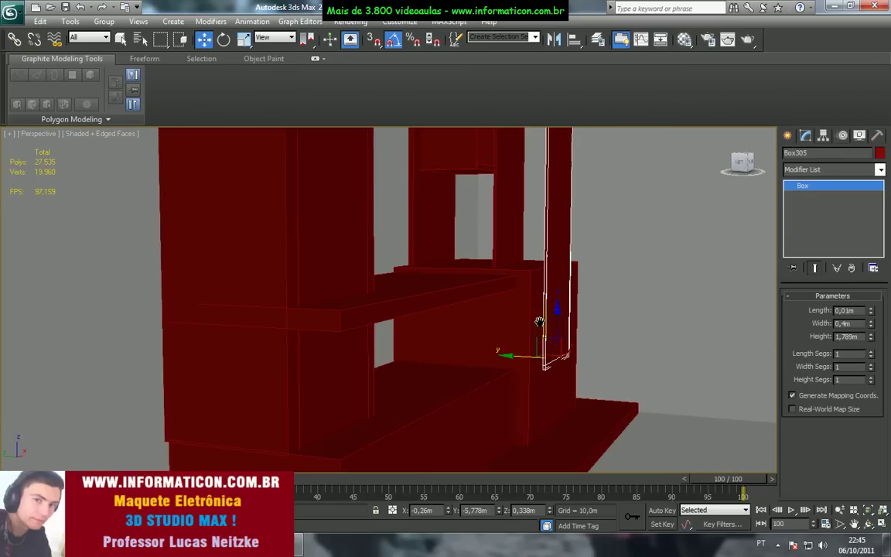
Step: Move the front copied panel about 0.01 m in Y to fit the low cabinet's front face
{"action": "left_click_drag", "start_coordinate": [533, 358], "coordinate": [527, 355]}
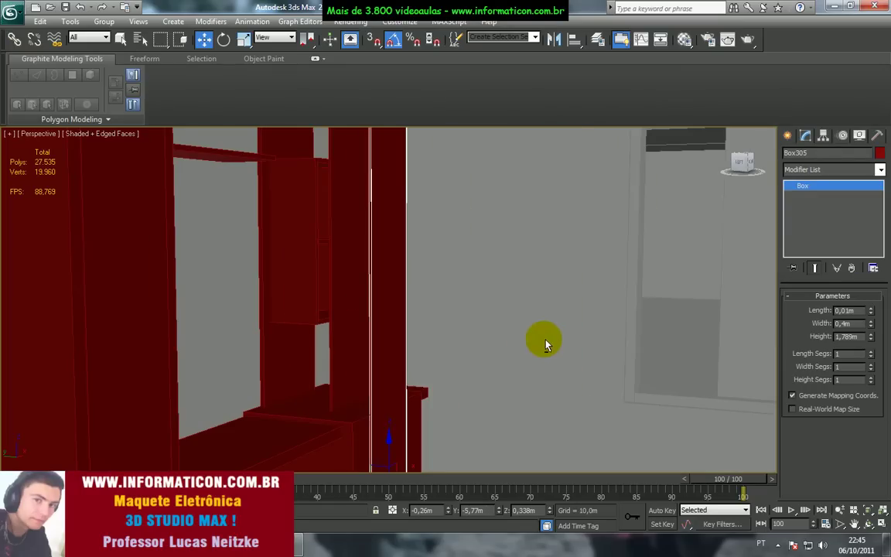
{"action": "scroll", "coordinate": [545, 344], "scroll_direction": "down", "scroll_amount": 3}
{"action": "middle_click_drag", "start_coordinate": [503, 362], "coordinate": [455, 388], "text": "alt"}
{"action": "scroll", "coordinate": [455, 388], "scroll_direction": "up", "scroll_amount": 2}
{"action": "middle_click_drag", "start_coordinate": [495, 328], "coordinate": [536, 172]}
{"action": "scroll", "coordinate": [572, 250], "scroll_direction": "down", "scroll_amount": 2}
Step: Lower the low cabinet's door panel about 0.3 m in Z and set its height to 0.68 m
{"action": "left_click_drag", "start_coordinate": [434, 246], "coordinate": [432, 298]}
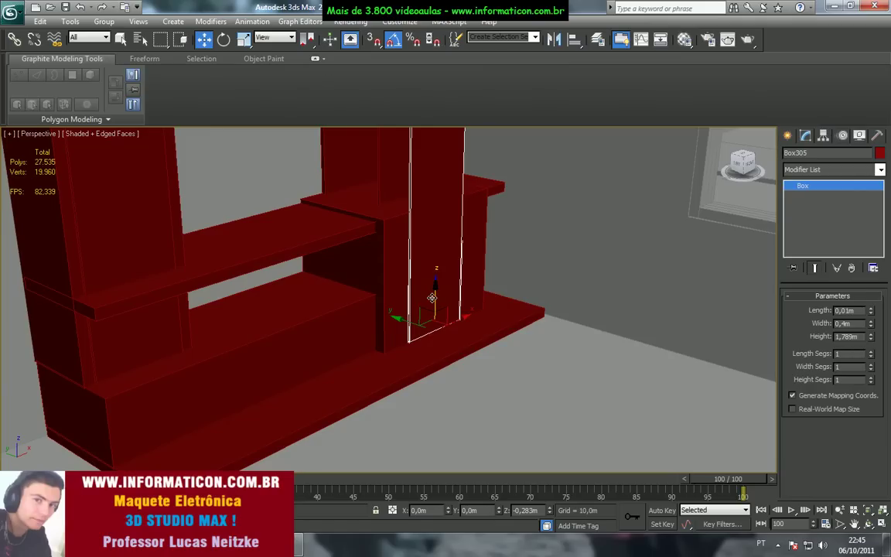
{"action": "left_click_drag", "start_coordinate": [431, 298], "coordinate": [432, 299]}
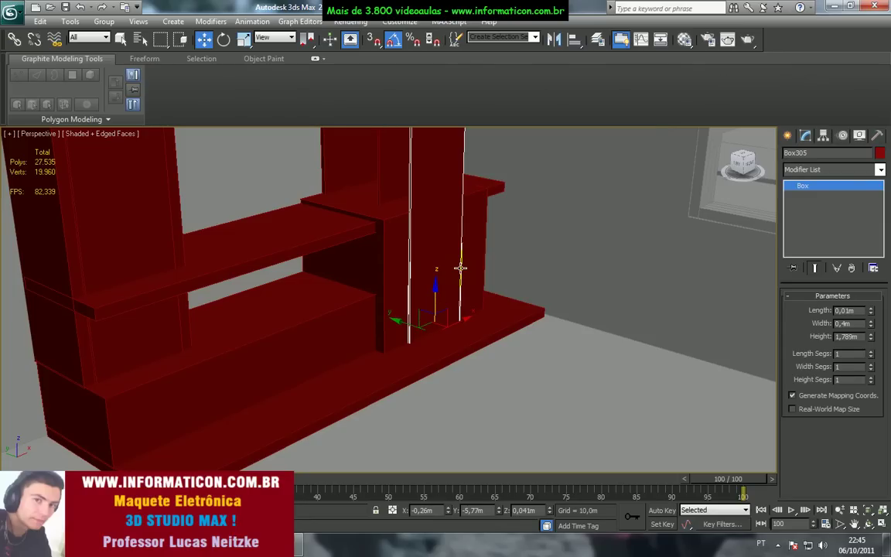
{"action": "left_click_drag", "start_coordinate": [872, 329], "coordinate": [869, 375]}
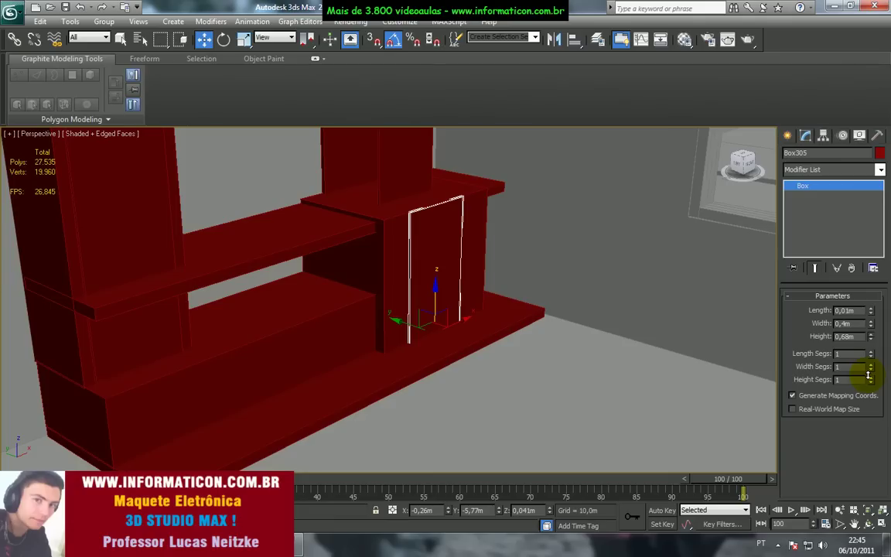
Step: Set the height of the tall cabinet's door panel to 1.843 m
{"action": "middle_click_drag", "start_coordinate": [300, 276], "coordinate": [429, 470]}
{"action": "scroll", "coordinate": [390, 415], "scroll_direction": "up", "scroll_amount": 2}
{"action": "middle_click_drag", "start_coordinate": [390, 414], "coordinate": [418, 383]}
{"action": "left_click", "coordinate": [394, 322]}
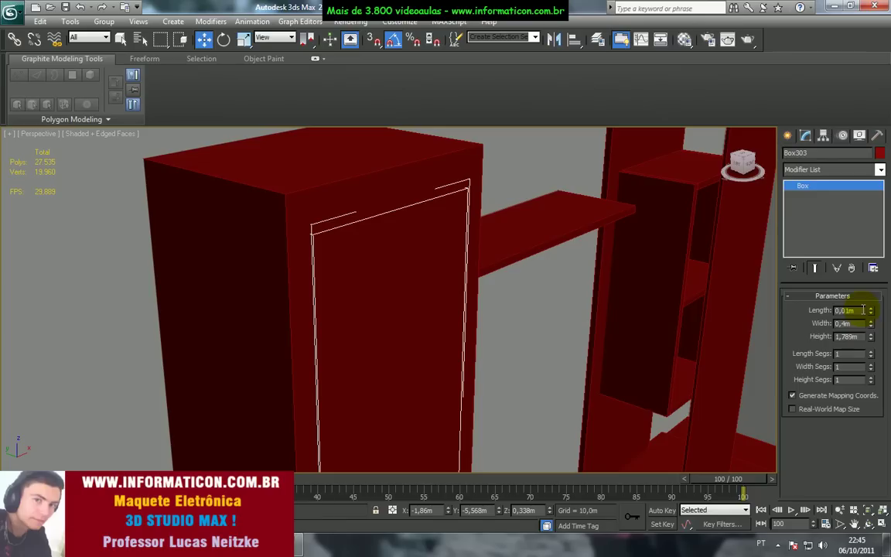
{"action": "left_click_drag", "start_coordinate": [870, 333], "coordinate": [873, 337]}
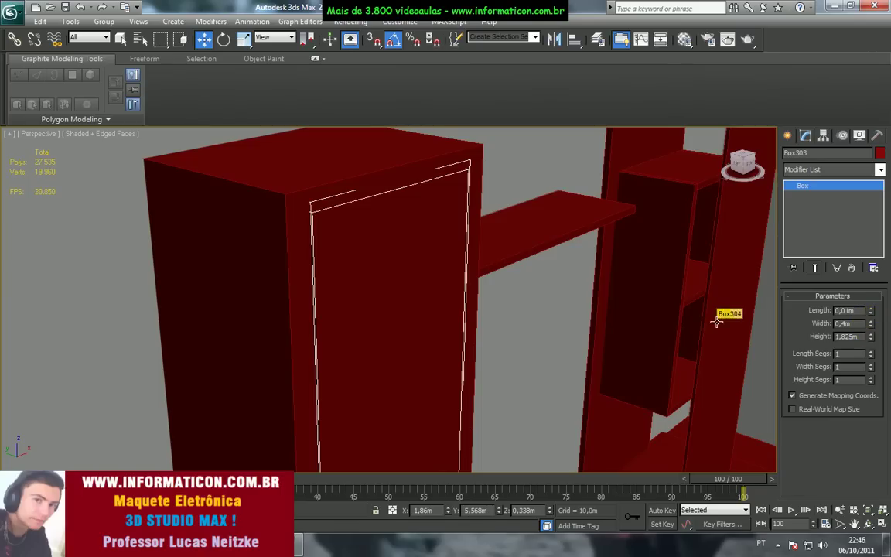
{"action": "left_click", "coordinate": [778, 545]}
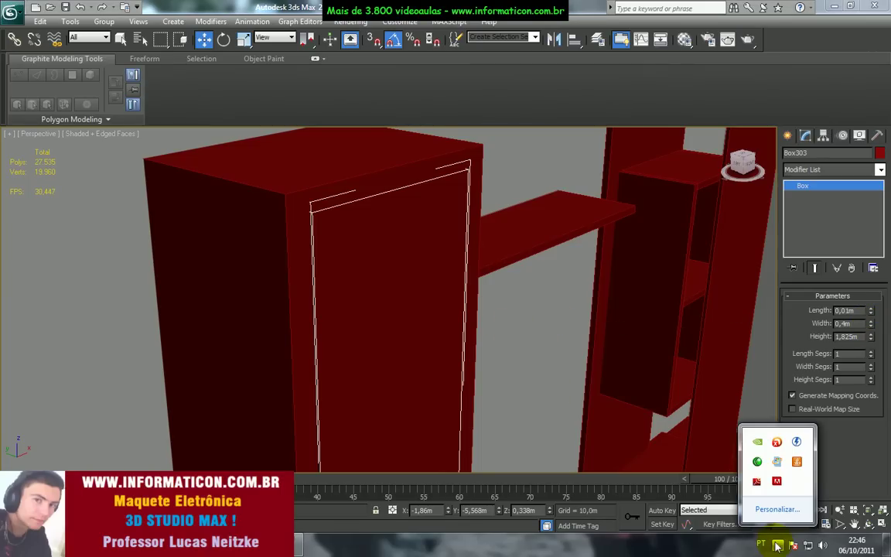
{"action": "left_click", "coordinate": [778, 545]}
{"action": "middle_click_drag", "start_coordinate": [595, 351], "coordinate": [489, 221]}
{"action": "middle_click_drag", "start_coordinate": [562, 308], "coordinate": [675, 390]}
{"action": "middle_click_drag", "start_coordinate": [512, 371], "coordinate": [580, 499]}
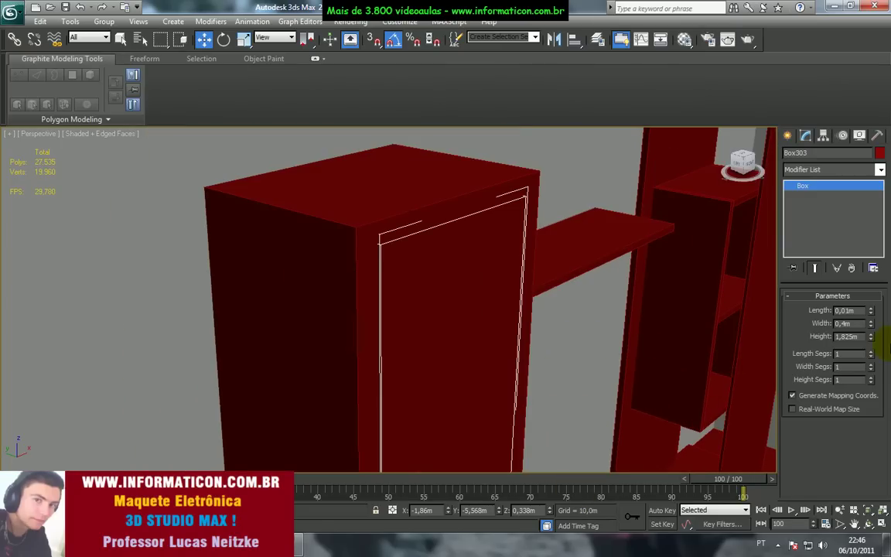
{"action": "left_click_drag", "start_coordinate": [874, 337], "coordinate": [874, 337]}
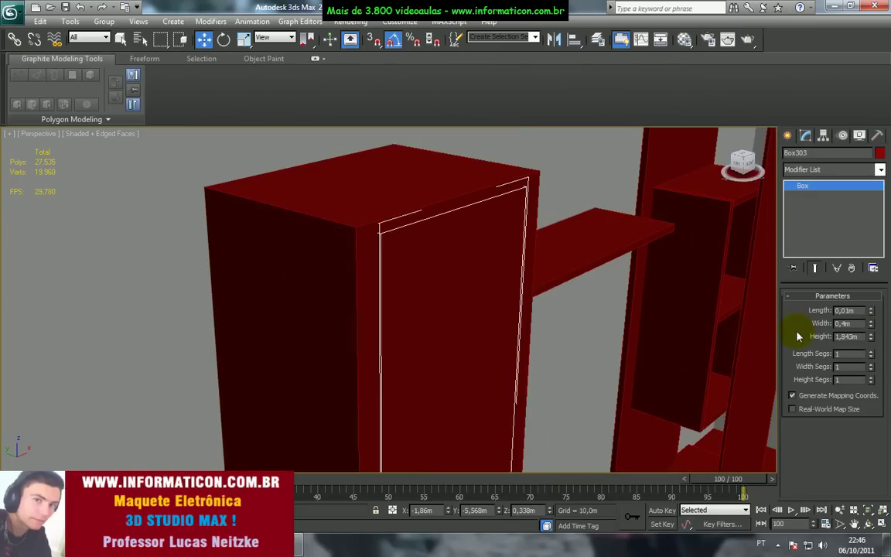
Step: Set the height of the low cabinet's door panel to 0.65 m, then clear the selection
{"action": "middle_click_drag", "start_coordinate": [737, 329], "coordinate": [526, 336]}
{"action": "middle_click_drag", "start_coordinate": [542, 373], "coordinate": [530, 301]}
{"action": "left_click", "coordinate": [523, 331]}
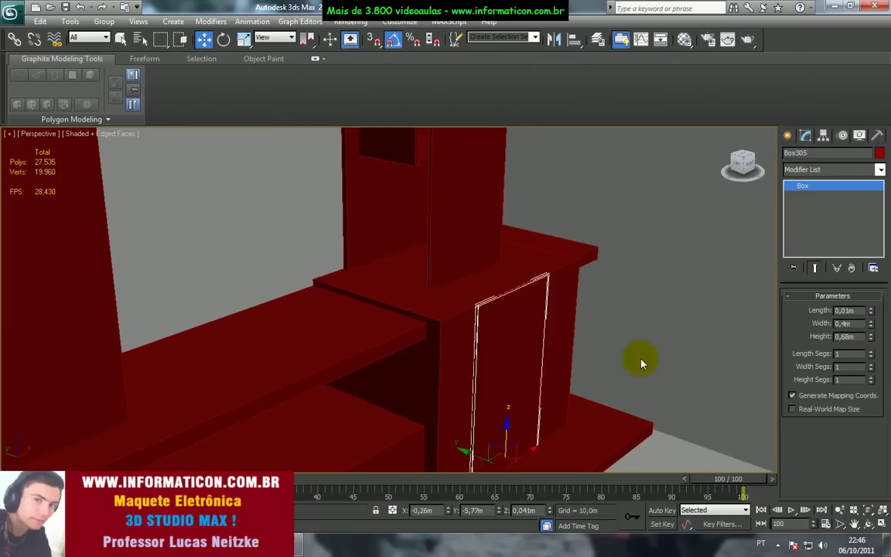
{"action": "left_click_drag", "start_coordinate": [872, 340], "coordinate": [872, 343]}
{"action": "scroll", "coordinate": [404, 332], "scroll_direction": "up", "scroll_amount": 6}
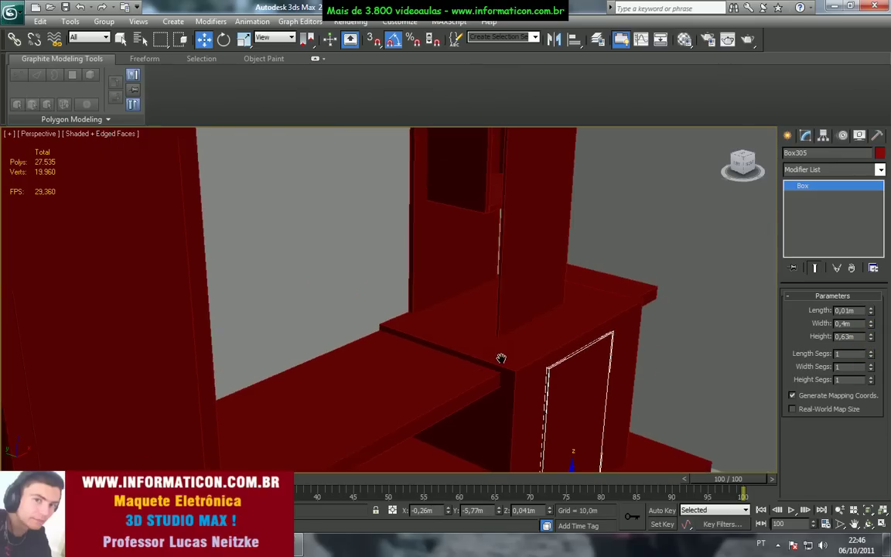
{"action": "scroll", "coordinate": [620, 434], "scroll_direction": "down", "scroll_amount": 4}
{"action": "mouse_move", "coordinate": [524, 370]}
{"action": "middle_mouse_down"}
{"action": "mouse_move", "coordinate": [540, 422]}
{"action": "mouse_move", "coordinate": [513, 376]}
{"action": "middle_mouse_up"}
{"action": "left_click_drag", "start_coordinate": [872, 339], "coordinate": [871, 341]}
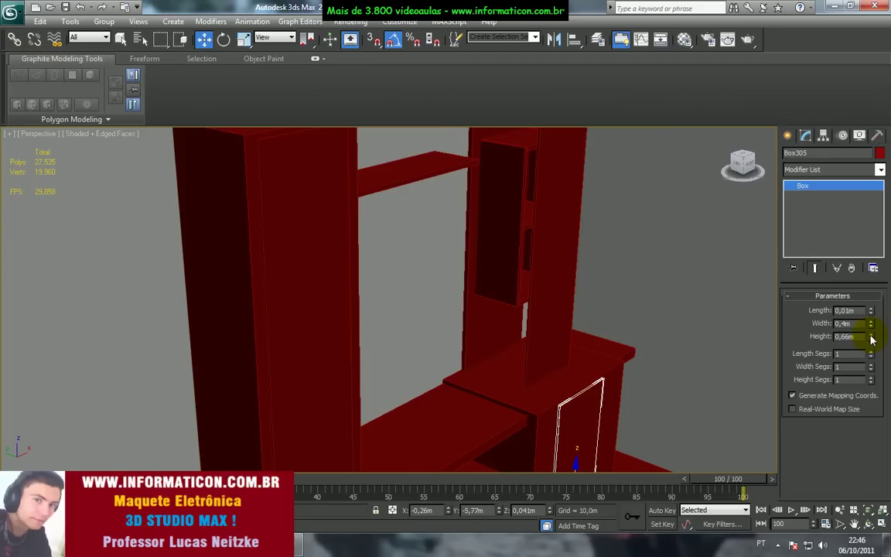
{"action": "left_click", "coordinate": [871, 339]}
{"action": "scroll", "coordinate": [754, 402], "scroll_direction": "up", "scroll_amount": 3}
{"action": "middle_click_drag", "start_coordinate": [758, 413], "coordinate": [616, 290]}
{"action": "middle_click_drag", "start_coordinate": [614, 334], "coordinate": [542, 233]}
{"action": "scroll", "coordinate": [711, 356], "scroll_direction": "up", "scroll_amount": 1}
{"action": "middle_click_drag", "start_coordinate": [711, 357], "coordinate": [493, 181]}
{"action": "key", "text": "ctrl+d"}
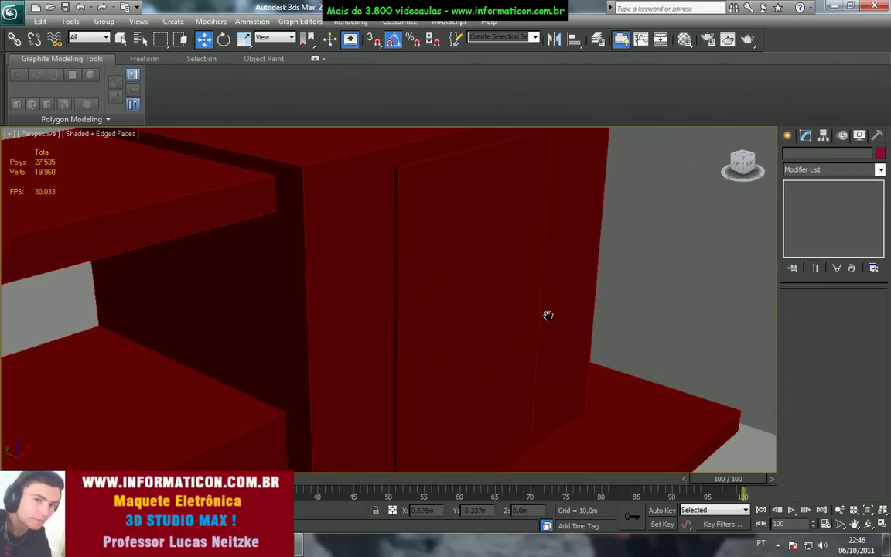
Step: Set the width of the low cabinet's door panel to 0.7 m and move it about 0.02 m in X
{"action": "middle_click_drag", "start_coordinate": [547, 317], "coordinate": [567, 274]}
{"action": "scroll", "coordinate": [518, 307], "scroll_direction": "down", "scroll_amount": 2}
{"action": "left_click", "coordinate": [476, 299]}
{"action": "scroll", "coordinate": [517, 309], "scroll_direction": "down", "scroll_amount": 4}
{"action": "middle_click_drag", "start_coordinate": [517, 310], "coordinate": [436, 320], "text": "alt"}
{"action": "middle_click_drag", "start_coordinate": [559, 348], "coordinate": [575, 354]}
{"action": "left_click_drag", "start_coordinate": [870, 323], "coordinate": [869, 304]}
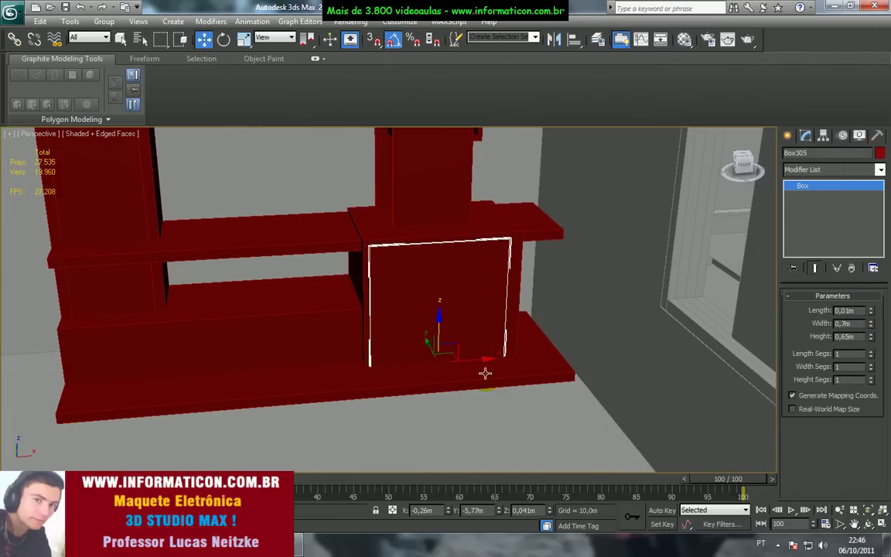
{"action": "left_click_drag", "start_coordinate": [479, 359], "coordinate": [482, 358]}
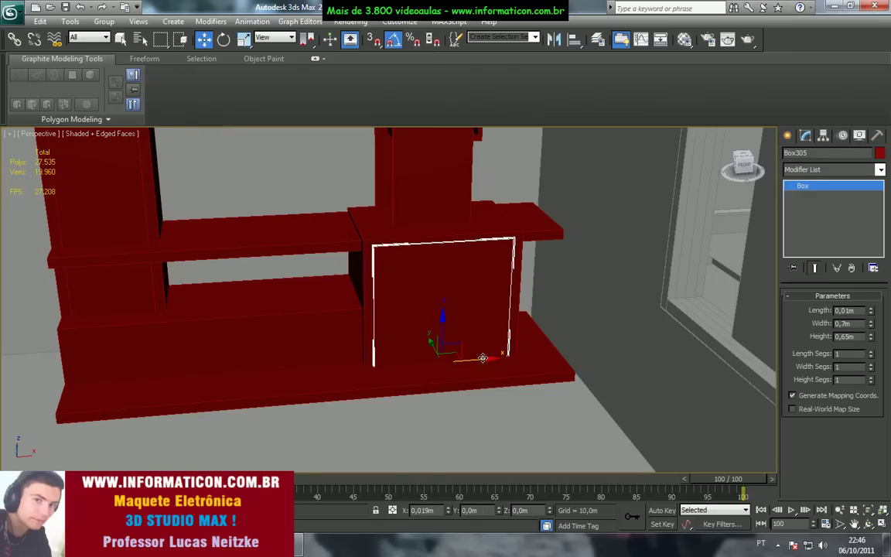
Step: Set the low cabinet's door panel width to 0.69 m and move it about 0.004 m in negative X
{"action": "left_click_drag", "start_coordinate": [869, 324], "coordinate": [873, 328]}
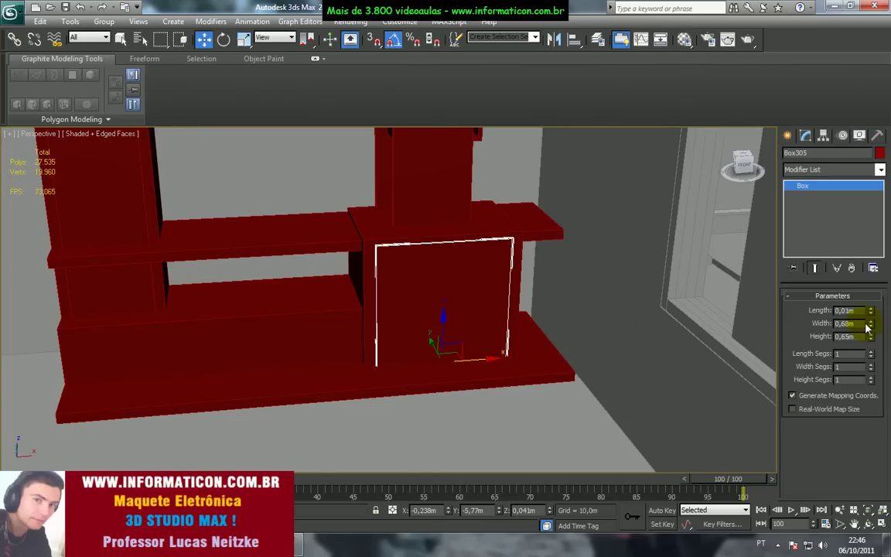
{"action": "left_click_drag", "start_coordinate": [868, 327], "coordinate": [868, 324]}
{"action": "left_click_drag", "start_coordinate": [486, 359], "coordinate": [486, 356]}
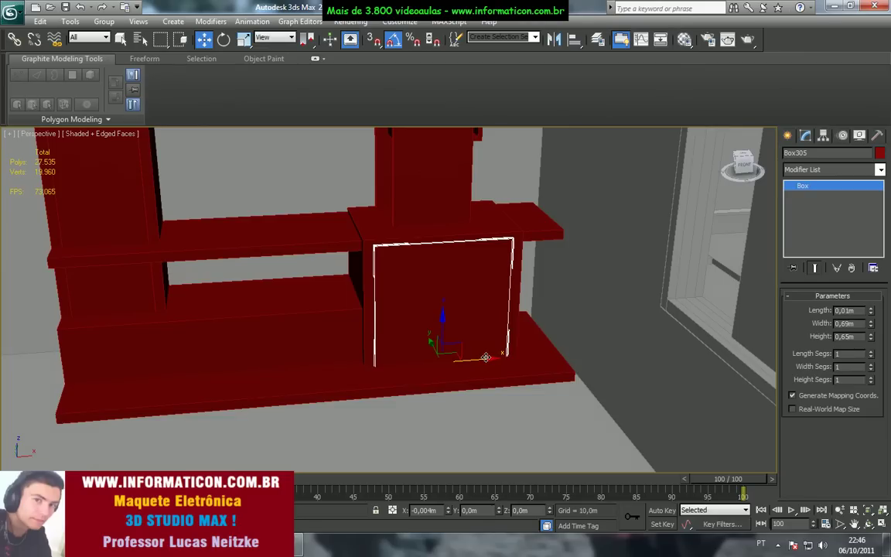
{"action": "left_click", "coordinate": [539, 188]}
Step: Delete the surplus tall door panel standing in front of the open shelf unit above the low cabinet
{"action": "key", "text": "alt+Tab"}
{"action": "key", "text": "alt+Tab"}
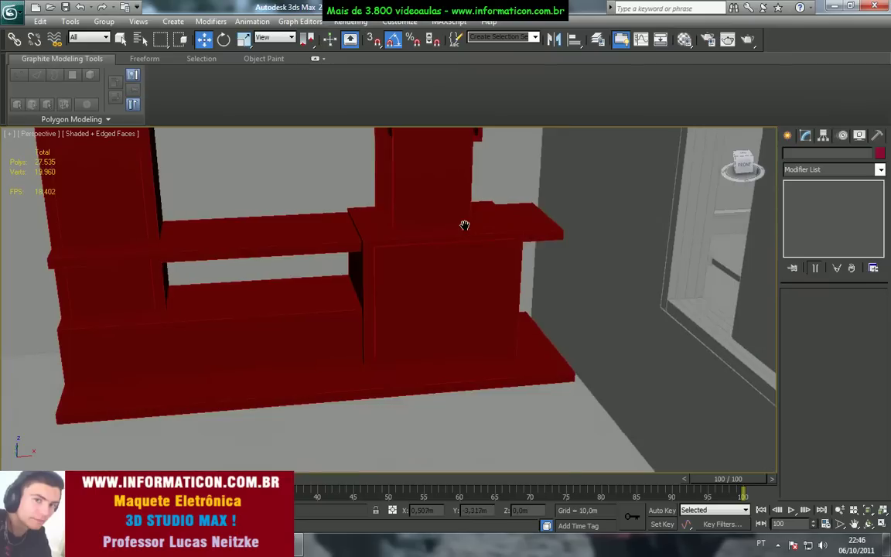
{"action": "middle_click_drag", "start_coordinate": [465, 227], "coordinate": [487, 290]}
{"action": "scroll", "coordinate": [436, 270], "scroll_direction": "down", "scroll_amount": 5}
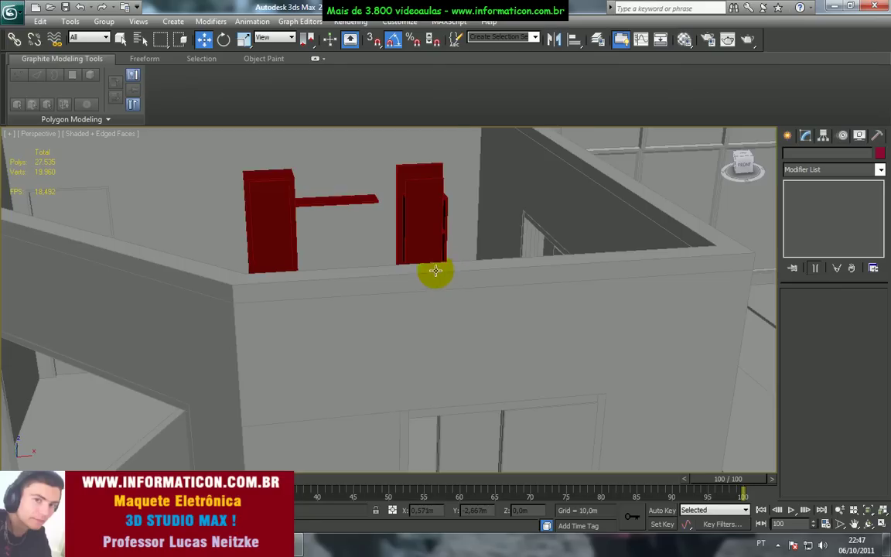
{"action": "scroll", "coordinate": [433, 270], "scroll_direction": "up", "scroll_amount": 2}
{"action": "middle_click_drag", "start_coordinate": [433, 269], "coordinate": [425, 237], "text": "alt"}
{"action": "left_click", "coordinate": [414, 247]}
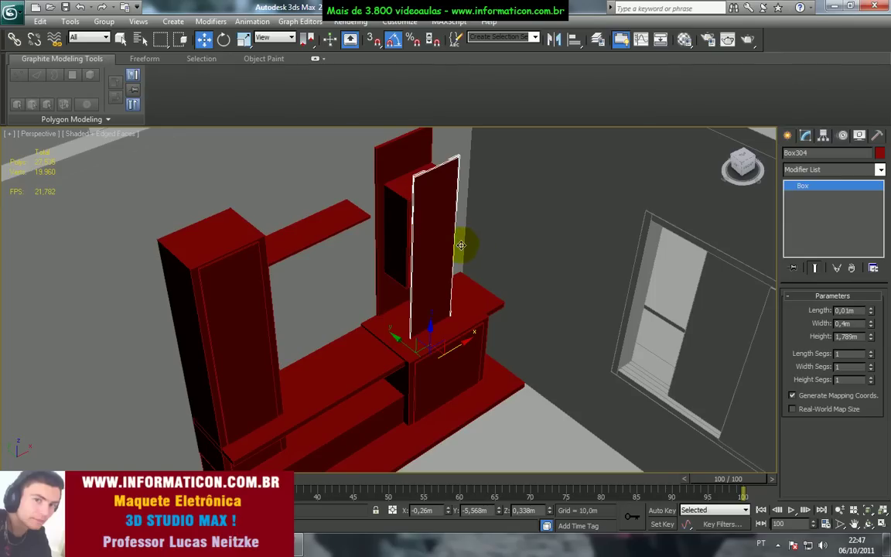
{"action": "key", "text": "Delete"}
Step: Compare the modelled TV furniture with the reference photo, examining the panels behind the TV and beside the low cabinet
{"action": "key", "text": "alt+Tab"}
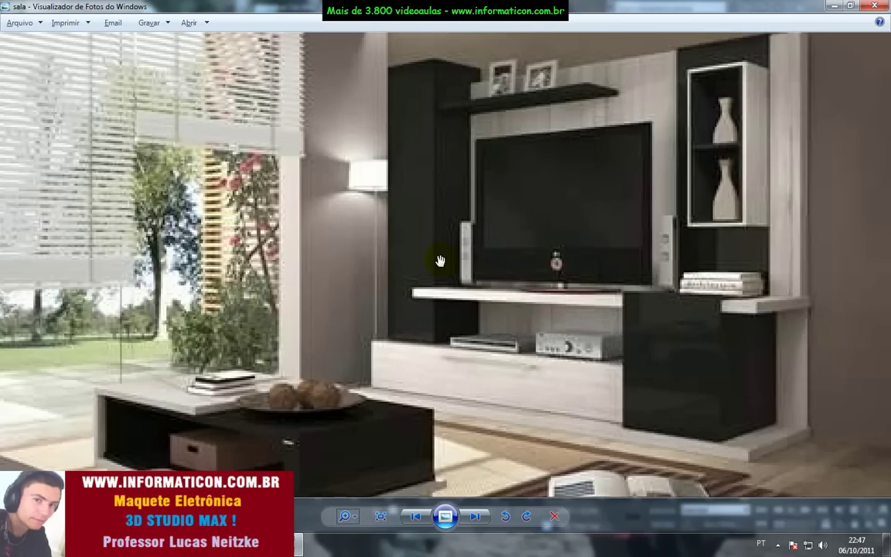
{"action": "key", "text": "alt+Tab"}
{"action": "middle_click_drag", "start_coordinate": [446, 259], "coordinate": [416, 257], "text": "alt"}
{"action": "key", "text": "super+d"}
{"action": "key", "text": "super+d"}
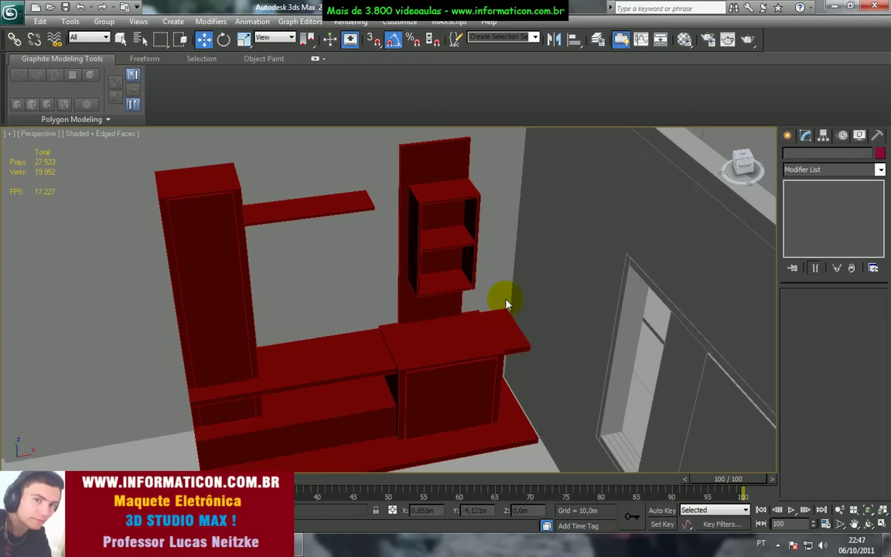
{"action": "key", "text": "alt+Tab"}
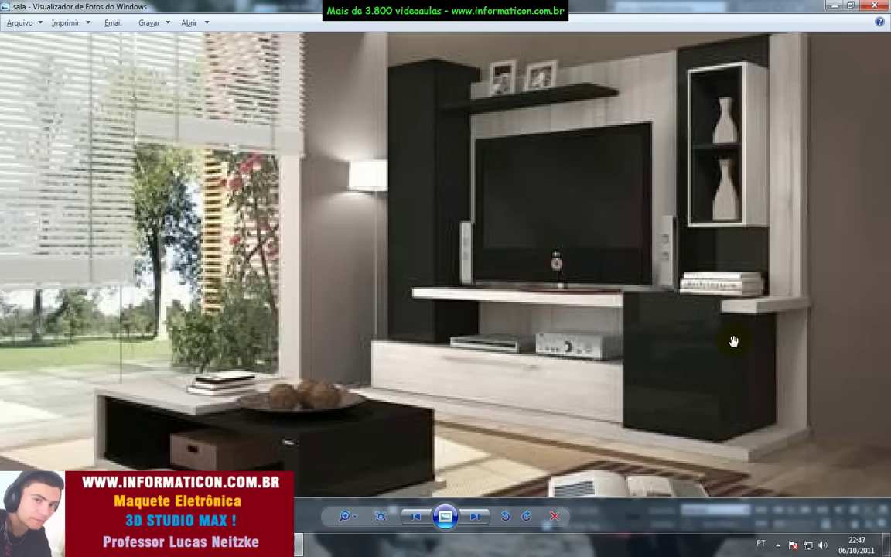
{"action": "key", "text": "alt+Tab"}
{"action": "key", "text": "super+d"}
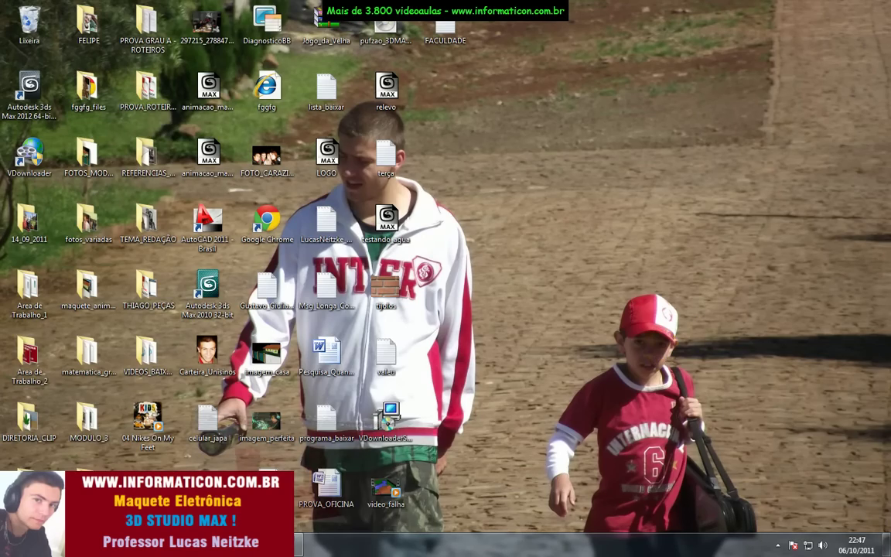
{"action": "left_click", "coordinate": [290, 544]}
{"action": "left_click", "coordinate": [298, 545]}
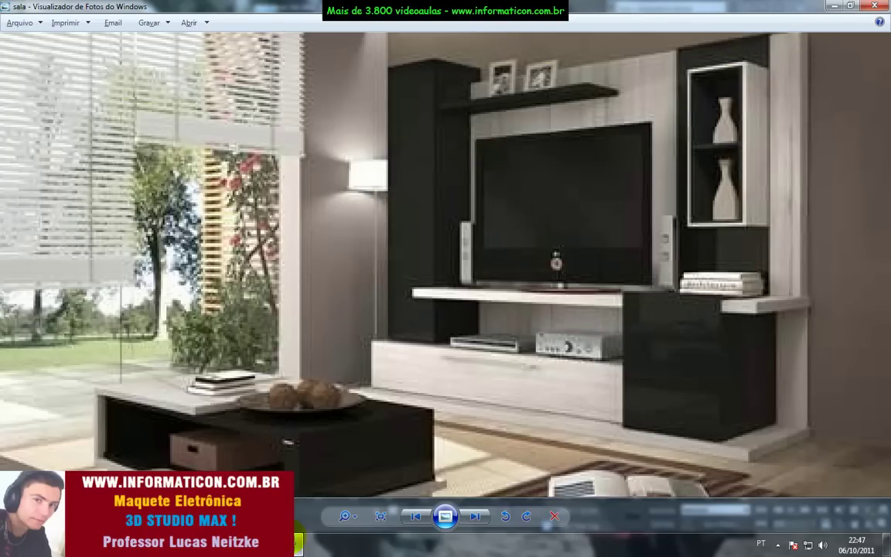
{"action": "key", "text": "alt+Tab"}
{"action": "middle_click_drag", "start_coordinate": [364, 340], "coordinate": [368, 336], "text": "alt"}
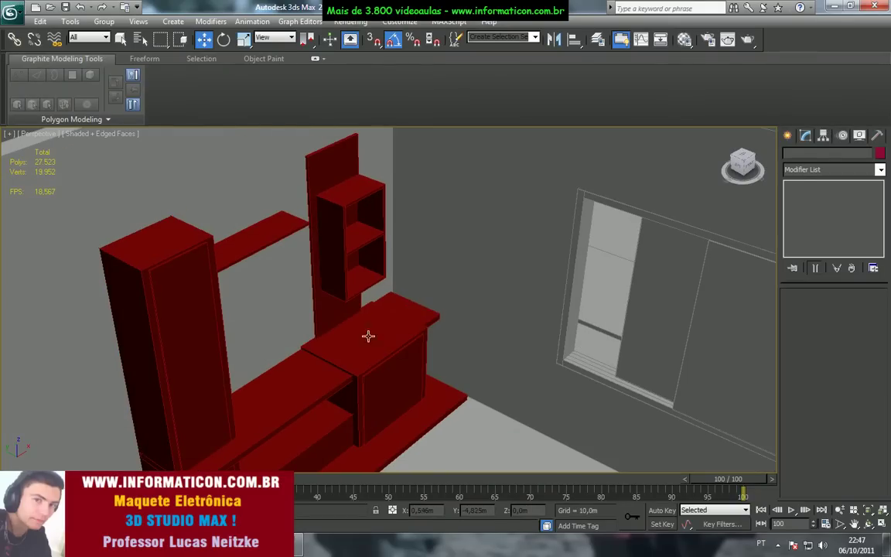
Step: Copy the tall panel behind the shelf unit as a separate back panel and set the copy's width to 2.475 m
{"action": "left_click", "coordinate": [328, 312]}
{"action": "scroll", "coordinate": [389, 309], "scroll_direction": "down", "scroll_amount": 2}
{"action": "middle_click_drag", "start_coordinate": [328, 312], "coordinate": [400, 309]}
{"action": "left_click_drag", "start_coordinate": [363, 301], "coordinate": [355, 295], "text": "shift"}
{"action": "left_click", "coordinate": [437, 322]}
{"action": "mouse_move", "coordinate": [871, 324]}
{"action": "left_mouse_down"}
{"action": "mouse_move", "coordinate": [825, 172]}
{"action": "mouse_move", "coordinate": [794, 110]}
{"action": "mouse_move", "coordinate": [851, 294]}
{"action": "mouse_move", "coordinate": [870, 309]}
{"action": "left_mouse_up"}
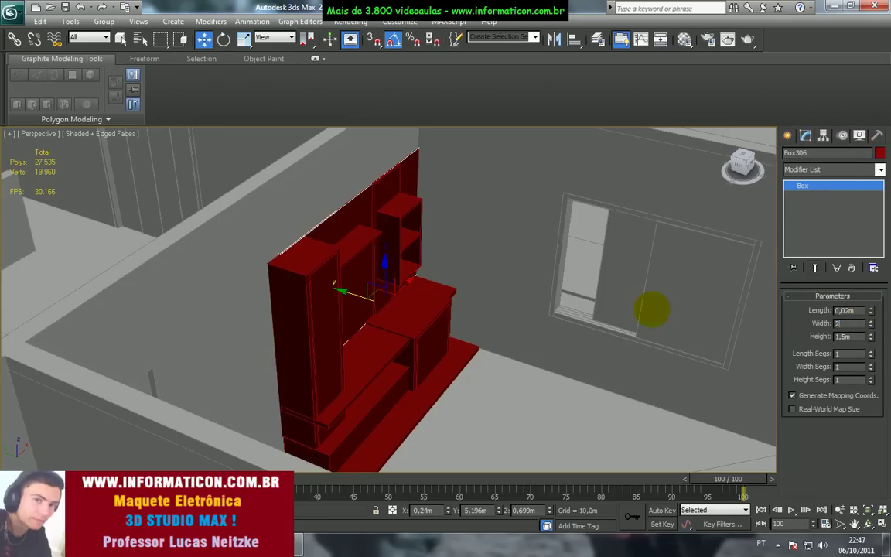
{"action": "key", "text": "Return"}
Step: In a top wireframe view, move the copied back panel about 0.6 m in negative X and set its width to 2.499 m
{"action": "key", "text": "t"}
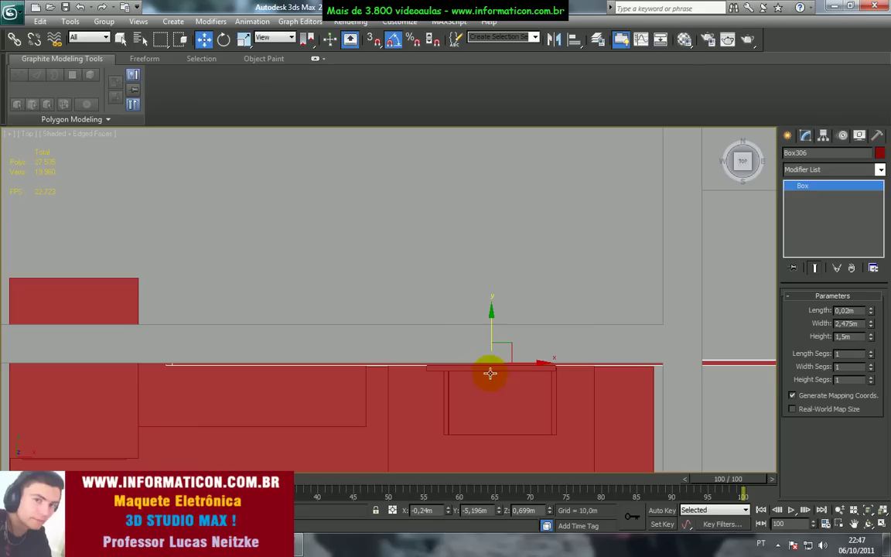
{"action": "key", "text": "F3"}
{"action": "middle_click_drag", "start_coordinate": [501, 340], "coordinate": [491, 318]}
{"action": "scroll", "coordinate": [491, 318], "scroll_direction": "down", "scroll_amount": 2}
{"action": "left_click_drag", "start_coordinate": [495, 327], "coordinate": [384, 324]}
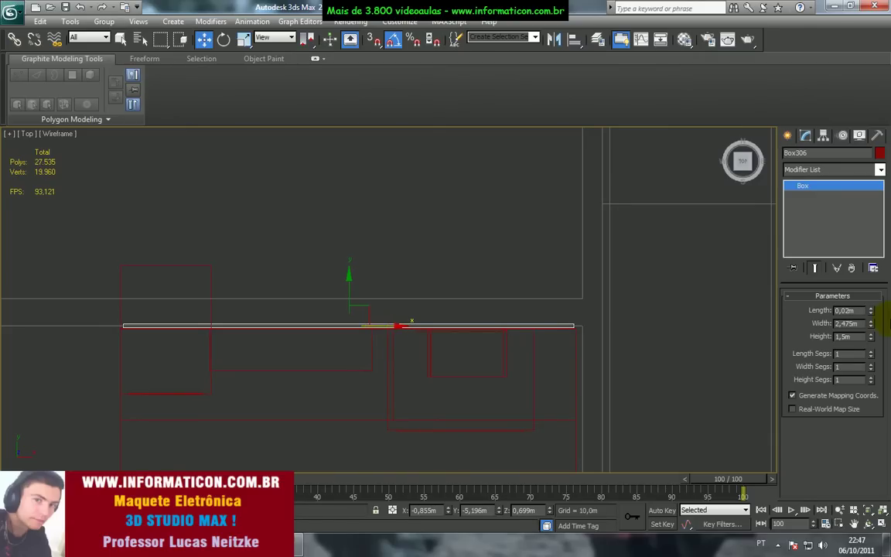
{"action": "left_click", "coordinate": [872, 323]}
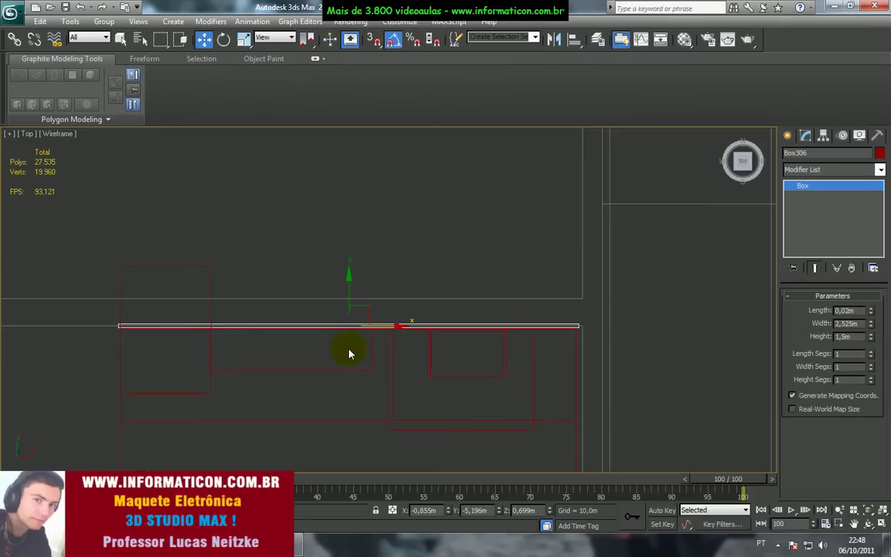
{"action": "left_click", "coordinate": [871, 326]}
Step: Lower the wide back panel about 0.7 m in Z so its bottom edge meets the floor
{"action": "key", "text": "p"}
{"action": "key", "text": "z"}
{"action": "key", "text": "F3"}
{"action": "mouse_move", "coordinate": [536, 309]}
{"action": "middle_mouse_down", "text": "alt"}
{"action": "mouse_move", "coordinate": [563, 285]}
{"action": "mouse_move", "coordinate": [575, 247]}
{"action": "mouse_move", "coordinate": [517, 262]}
{"action": "mouse_move", "coordinate": [533, 260]}
{"action": "mouse_move", "coordinate": [542, 209]}
{"action": "middle_mouse_up", "text": "alt"}
{"action": "key", "text": "F3"}
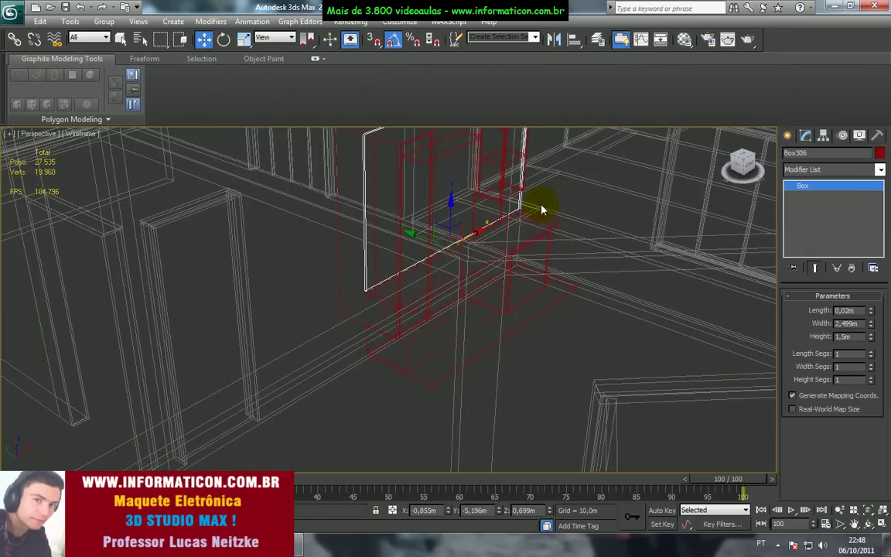
{"action": "key", "text": "F3"}
{"action": "scroll", "coordinate": [520, 230], "scroll_direction": "up", "scroll_amount": 1}
{"action": "scroll", "coordinate": [510, 241], "scroll_direction": "down", "scroll_amount": 1}
{"action": "mouse_move", "coordinate": [512, 251]}
{"action": "middle_mouse_down", "text": "alt"}
{"action": "mouse_move", "coordinate": [488, 244]}
{"action": "mouse_move", "coordinate": [477, 260]}
{"action": "middle_mouse_up", "text": "alt"}
{"action": "left_click_drag", "start_coordinate": [448, 239], "coordinate": [444, 292]}
{"action": "key", "text": "F3"}
{"action": "key", "text": "z"}
{"action": "middle_click_drag", "start_coordinate": [450, 299], "coordinate": [529, 227], "text": "alt"}
{"action": "left_click_drag", "start_coordinate": [562, 205], "coordinate": [565, 200]}
Step: Set the wide back panel's height to 2.19 m and raise the panel about 0.01 m in Z
{"action": "key", "text": "F3"}
{"action": "scroll", "coordinate": [423, 255], "scroll_direction": "down", "scroll_amount": 4}
{"action": "mouse_move", "coordinate": [424, 179]}
{"action": "middle_mouse_down"}
{"action": "mouse_move", "coordinate": [432, 268]}
{"action": "mouse_move", "coordinate": [416, 255]}
{"action": "middle_mouse_up"}
{"action": "left_click_drag", "start_coordinate": [873, 335], "coordinate": [874, 304]}
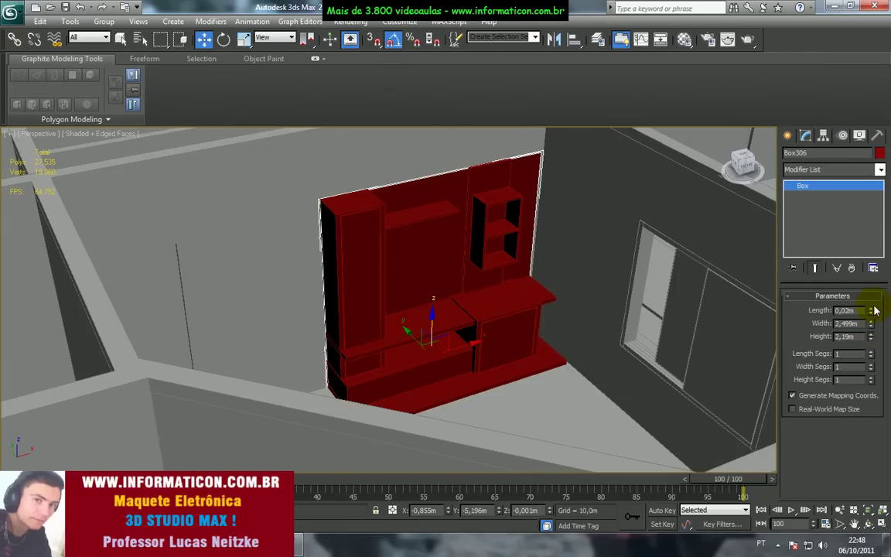
{"action": "middle_click_drag", "start_coordinate": [533, 292], "coordinate": [563, 369]}
{"action": "scroll", "coordinate": [552, 303], "scroll_direction": "up", "scroll_amount": 5}
{"action": "middle_click_drag", "start_coordinate": [550, 294], "coordinate": [378, 298]}
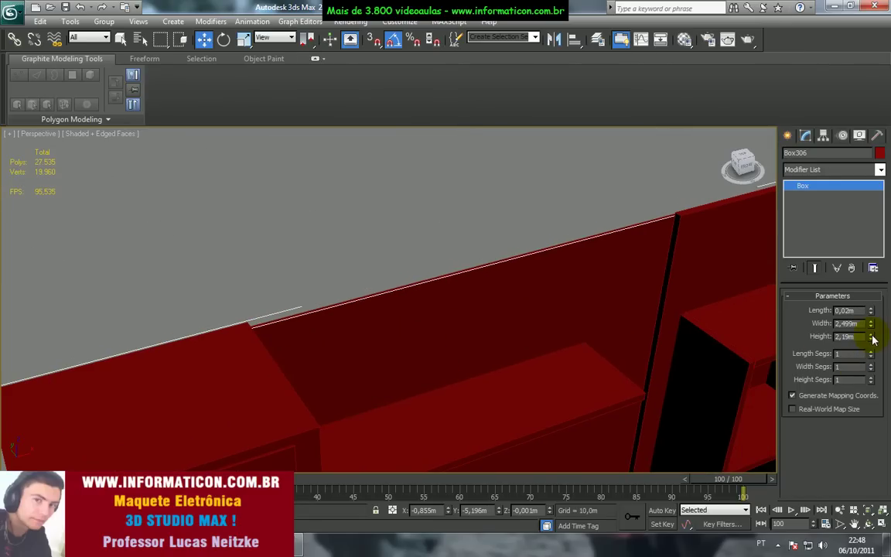
{"action": "left_click_drag", "start_coordinate": [874, 338], "coordinate": [873, 340]}
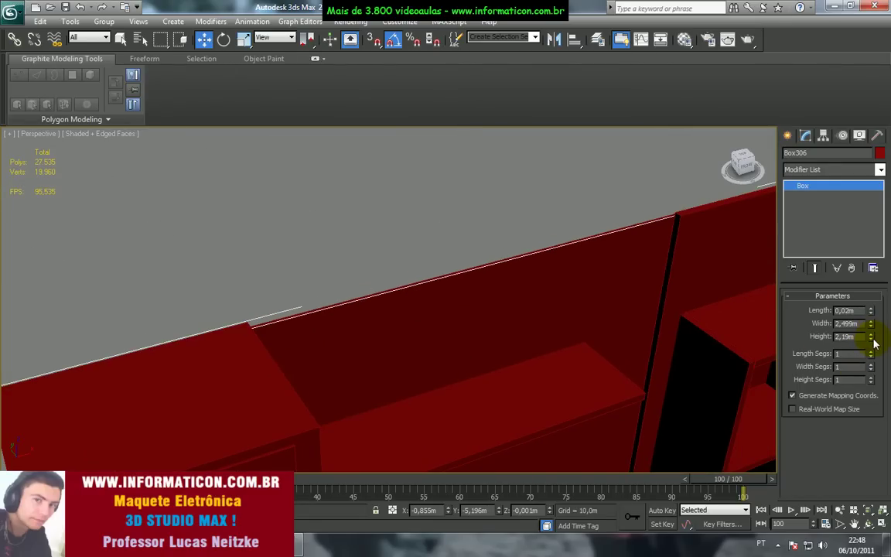
{"action": "left_click_drag", "start_coordinate": [625, 303], "coordinate": [626, 301]}
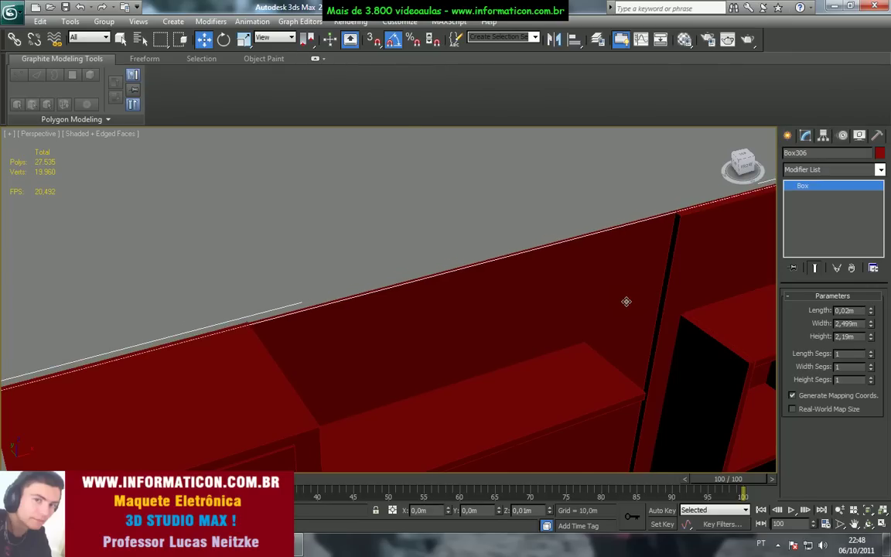
Step: Set the wide back panel's height to 2.212 m and lower the panel about 0.02 m in Z
{"action": "scroll", "coordinate": [627, 301], "scroll_direction": "down", "scroll_amount": 10}
{"action": "scroll", "coordinate": [564, 329], "scroll_direction": "up", "scroll_amount": 10}
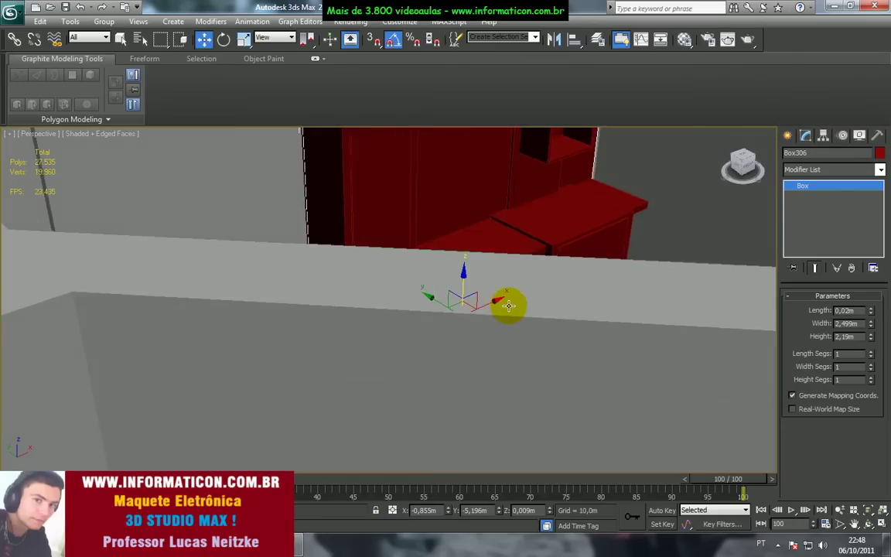
{"action": "middle_click_drag", "start_coordinate": [508, 306], "coordinate": [521, 280], "text": "alt"}
{"action": "scroll", "coordinate": [495, 304], "scroll_direction": "up", "scroll_amount": 5}
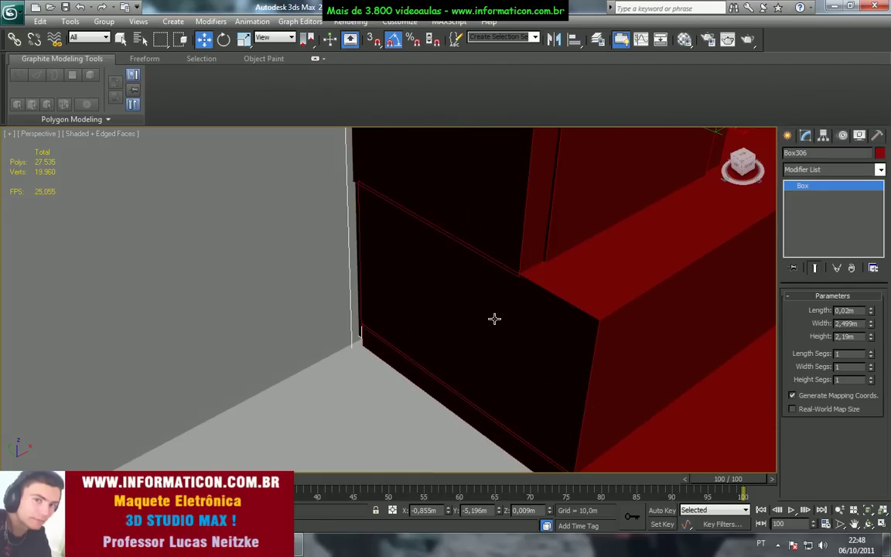
{"action": "scroll", "coordinate": [475, 324], "scroll_direction": "up", "scroll_amount": 3}
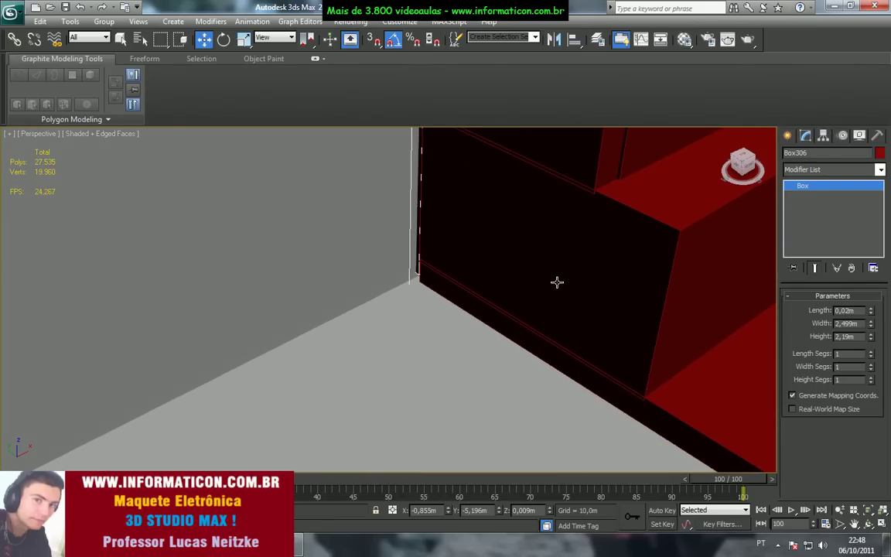
{"action": "key", "text": "F3"}
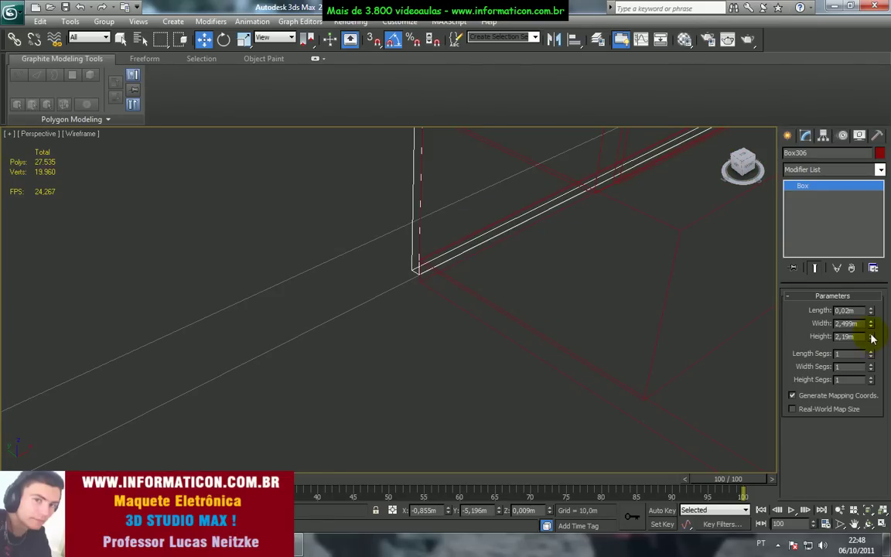
{"action": "key", "text": "F3"}
{"action": "left_click_drag", "start_coordinate": [417, 250], "coordinate": [418, 258]}
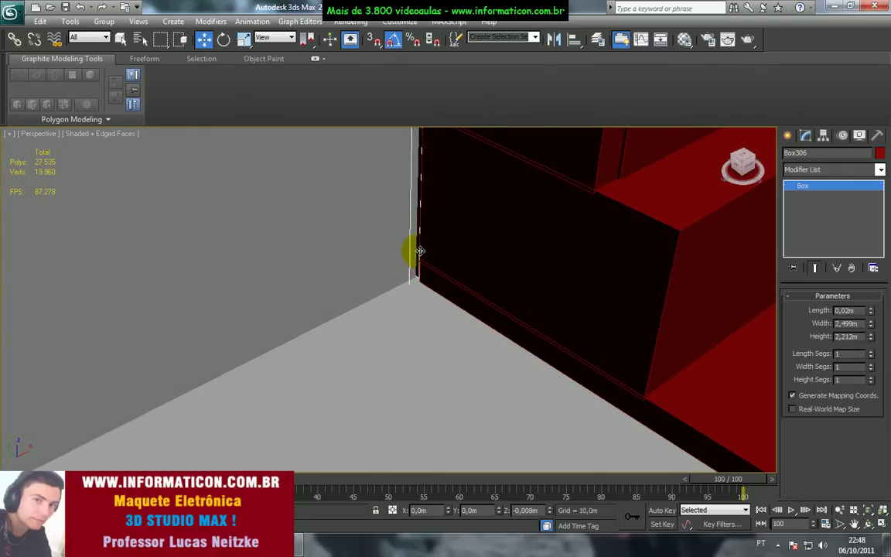
{"action": "middle_click_drag", "start_coordinate": [418, 253], "coordinate": [505, 295], "text": "alt"}
{"action": "left_click_drag", "start_coordinate": [585, 228], "coordinate": [583, 225]}
{"action": "middle_click_drag", "start_coordinate": [582, 225], "coordinate": [599, 241], "text": "alt"}
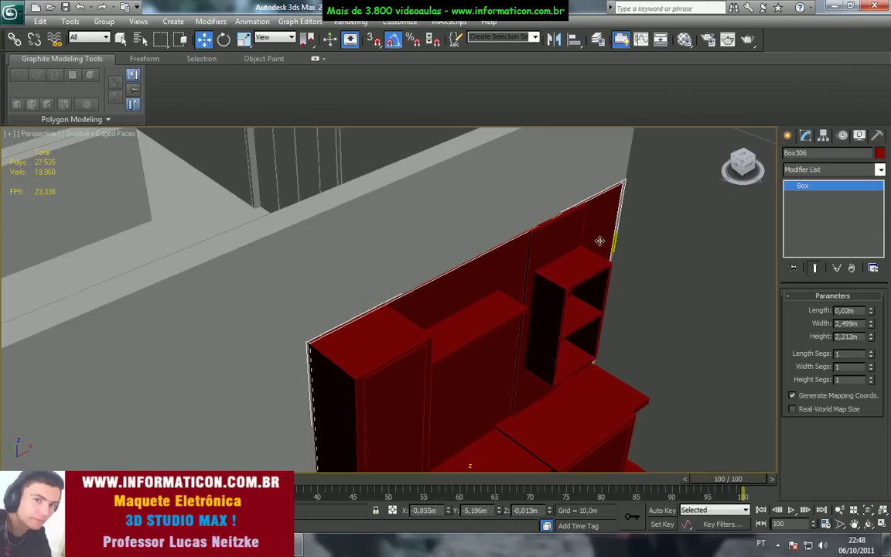
Step: Deselect the back panel and open the Material Editor
{"action": "left_click", "coordinate": [663, 257]}
{"action": "scroll", "coordinate": [634, 288], "scroll_direction": "down", "scroll_amount": 5}
{"action": "middle_click_drag", "start_coordinate": [634, 287], "coordinate": [587, 270], "text": "alt"}
{"action": "scroll", "coordinate": [587, 270], "scroll_direction": "up", "scroll_amount": 3}
{"action": "middle_click_drag", "start_coordinate": [507, 322], "coordinate": [560, 239]}
{"action": "scroll", "coordinate": [559, 239], "scroll_direction": "down", "scroll_amount": 1}
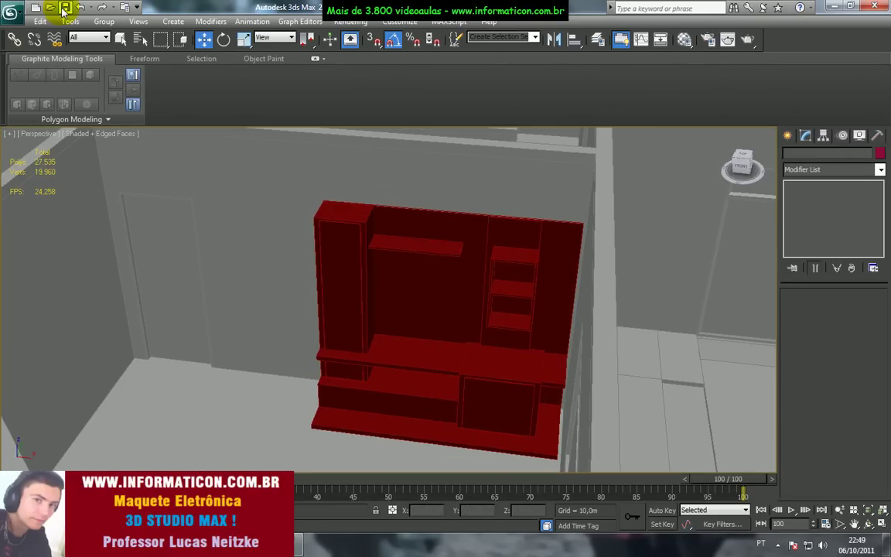
{"action": "middle_click_drag", "start_coordinate": [342, 232], "coordinate": [330, 203]}
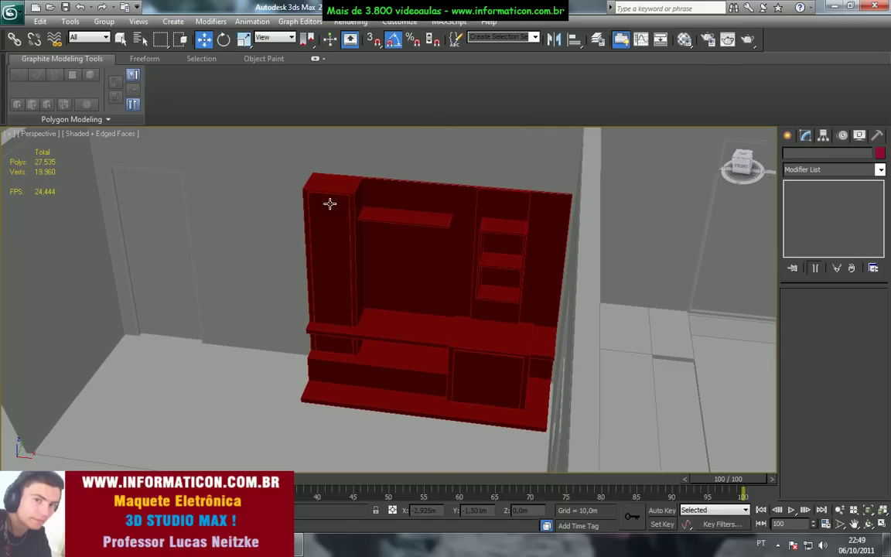
{"action": "key", "text": "m"}
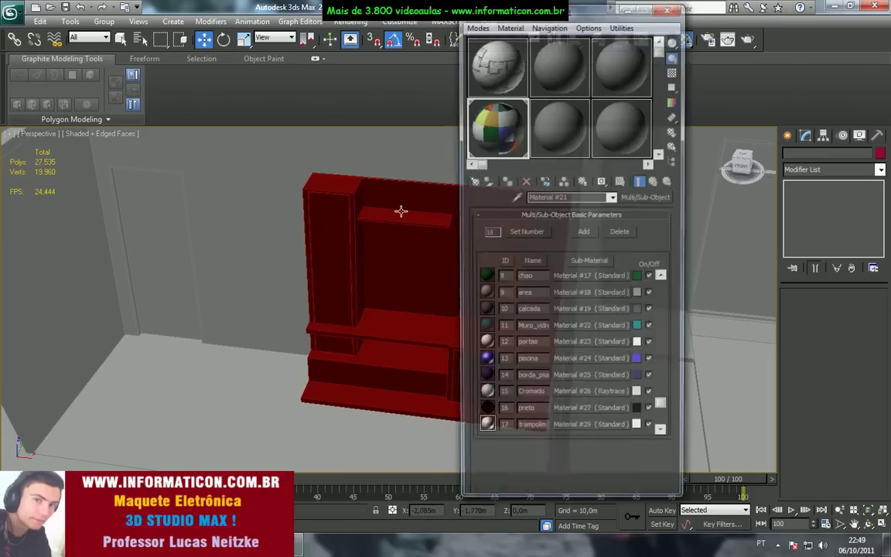
Step: Convert the 02 - Default material to Multi/Sub-Object, keeping the old material as a sub-material, and name sub-material 1 "estante"
{"action": "left_click", "coordinate": [664, 436]}
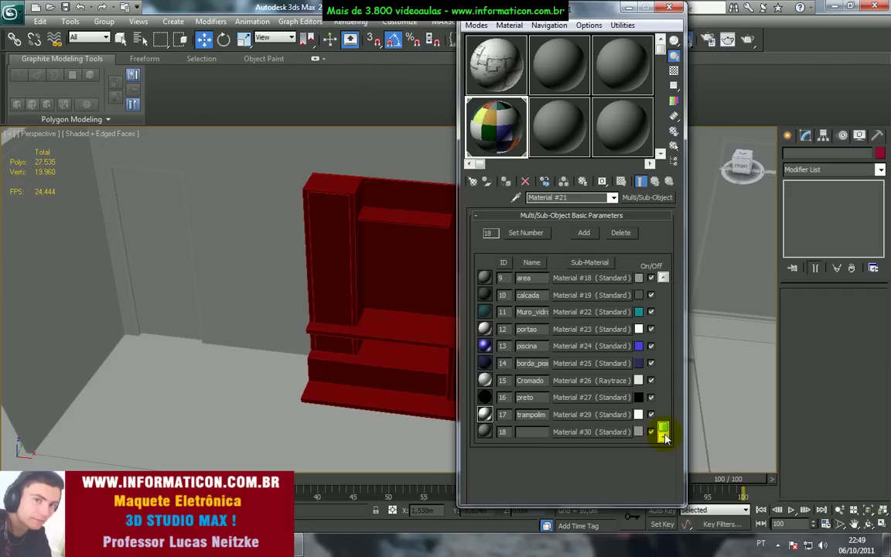
{"action": "left_click", "coordinate": [565, 72]}
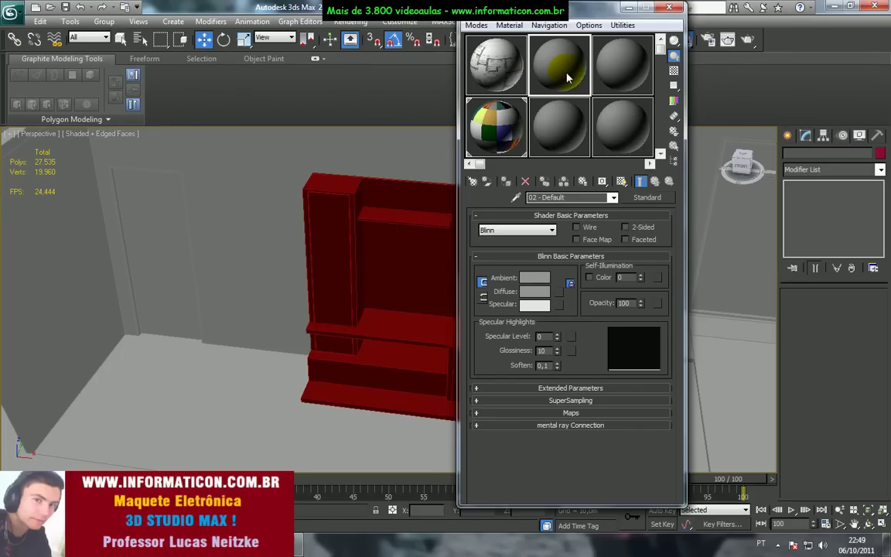
{"action": "left_click", "coordinate": [646, 197]}
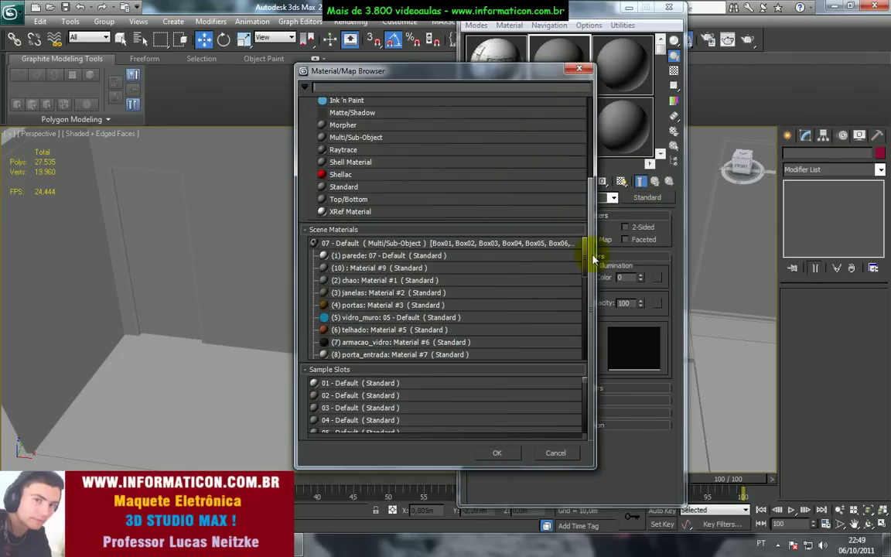
{"action": "scroll", "coordinate": [533, 249], "scroll_direction": "up", "scroll_amount": 1}
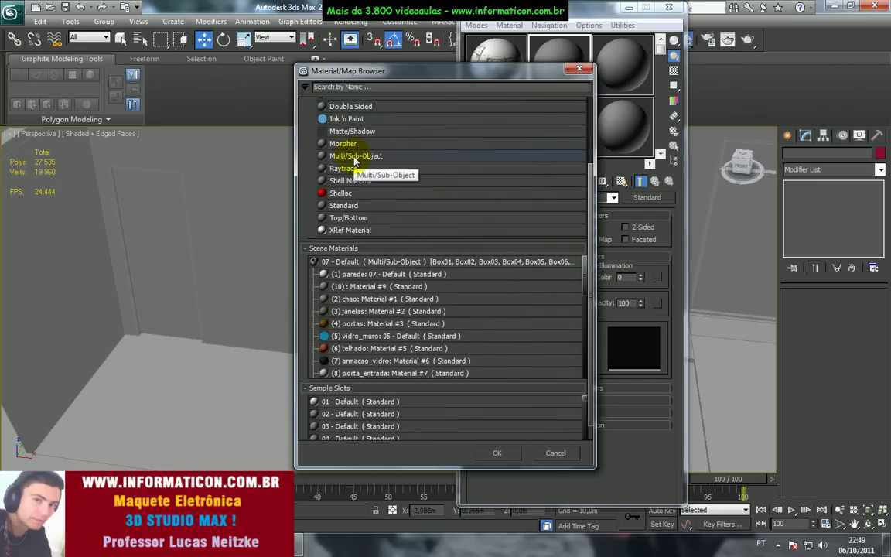
{"action": "double_click", "coordinate": [354, 157]}
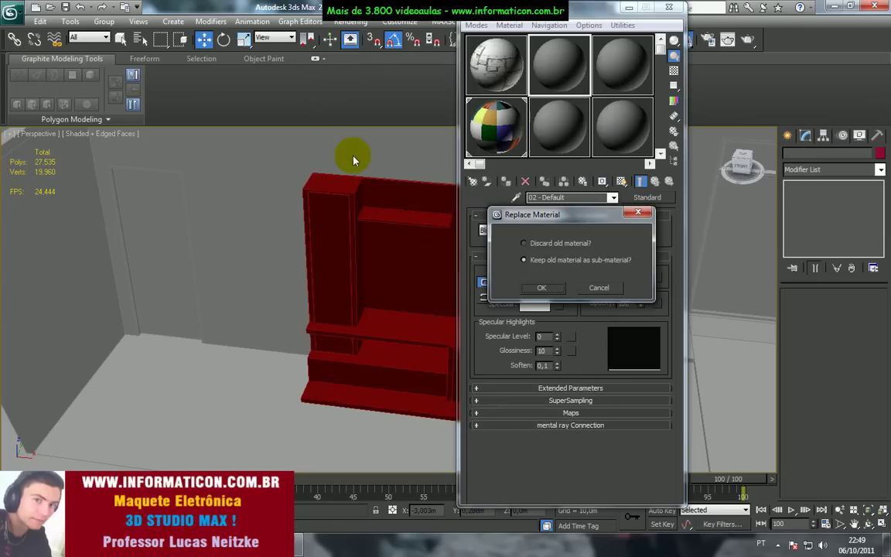
{"action": "left_click", "coordinate": [555, 291]}
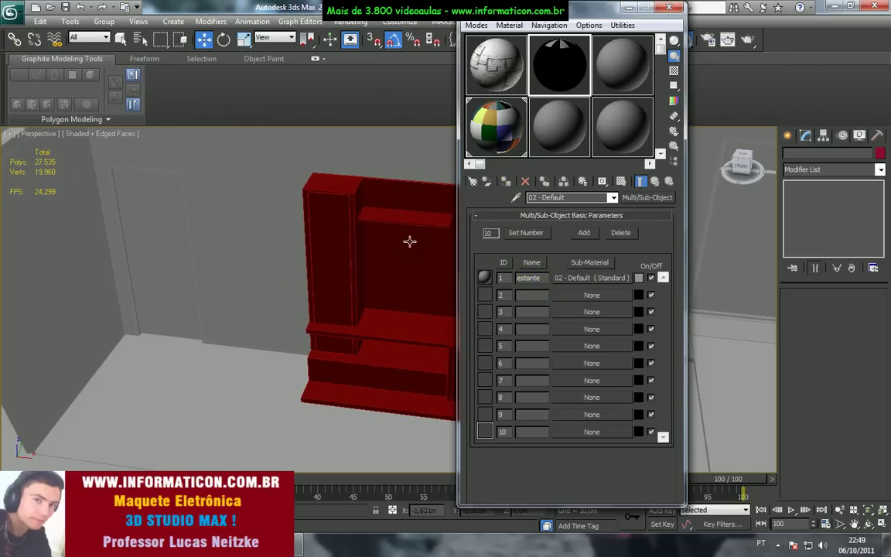
Step: Set the diffuse color of the "estante" sub-material to pure white (255, 255, 255)
{"action": "middle_click_drag", "start_coordinate": [410, 241], "coordinate": [352, 245], "text": "alt"}
{"action": "left_click", "coordinate": [574, 279]}
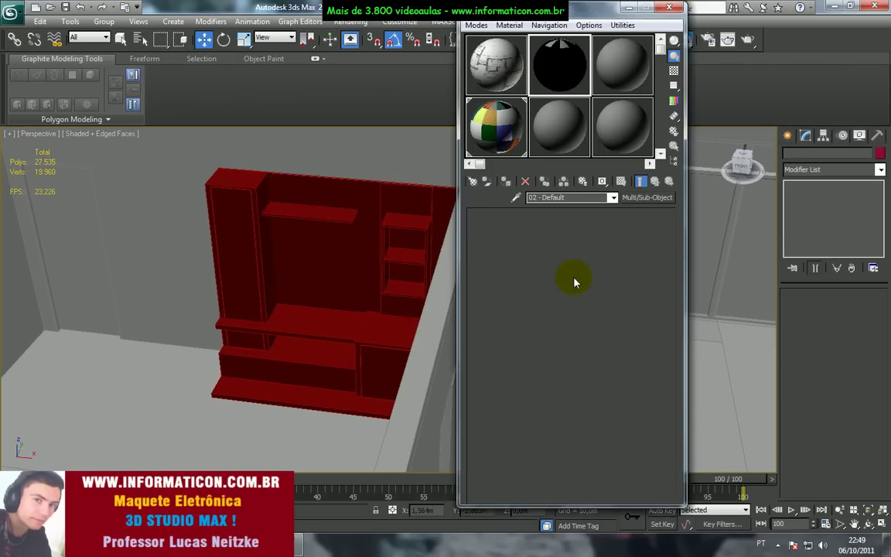
{"action": "left_click", "coordinate": [535, 291]}
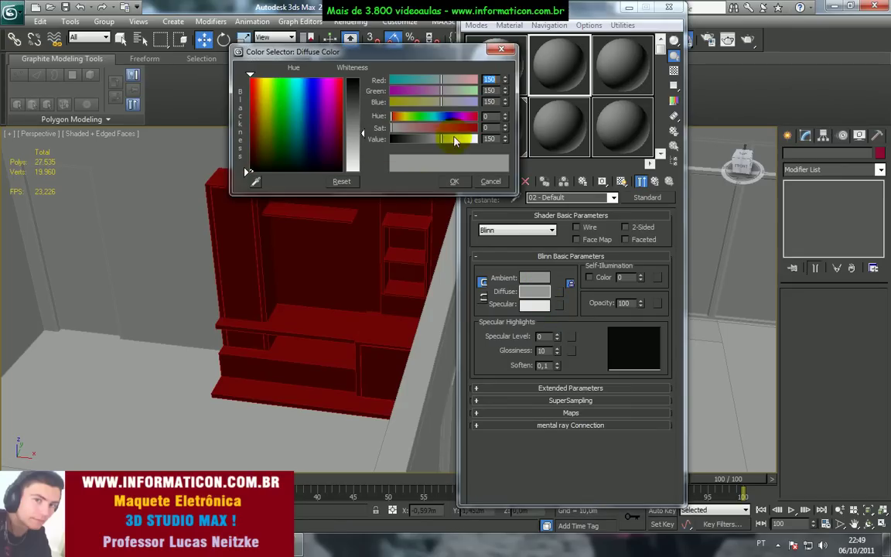
{"action": "left_click_drag", "start_coordinate": [454, 141], "coordinate": [470, 140]}
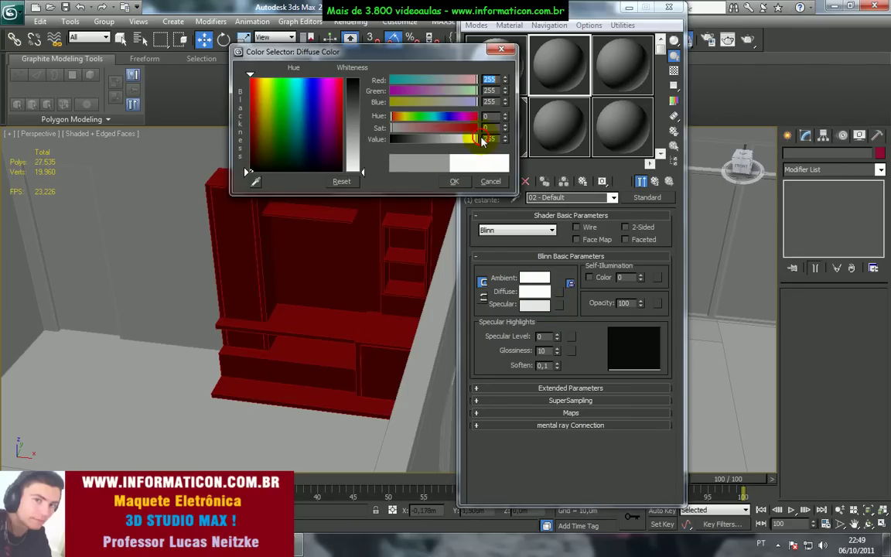
{"action": "left_click", "coordinate": [455, 182]}
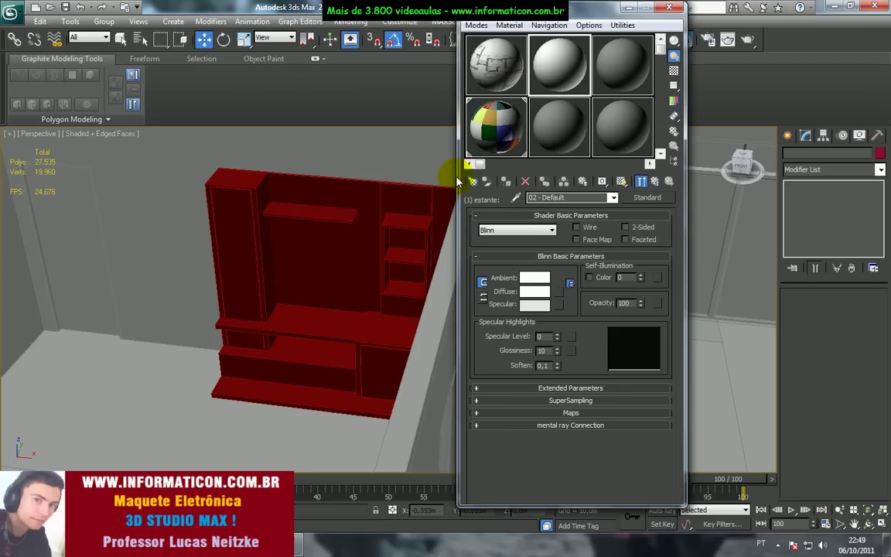
Step: Using the reference photo as a guide, select the furniture's light parts: floor base, drawer box, long shelf and wall niche frame pieces
{"action": "key", "text": "alt+Tab"}
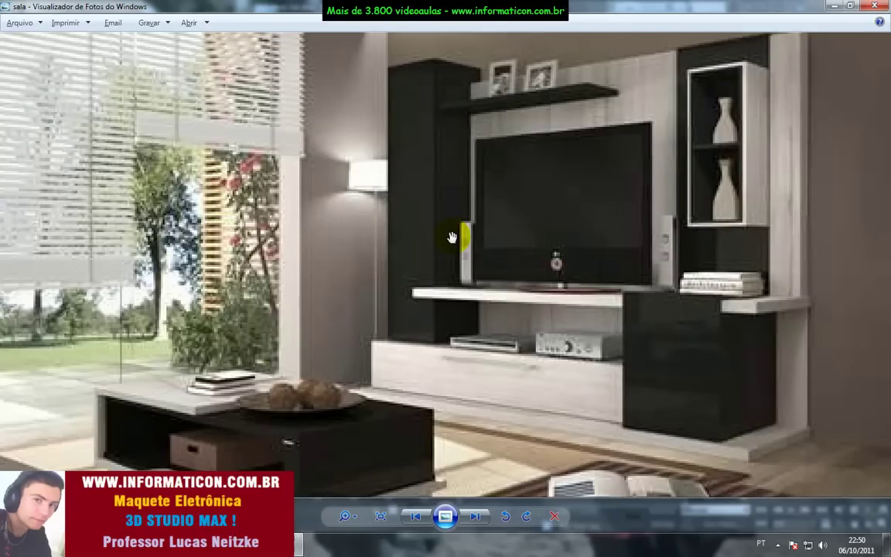
{"action": "key", "text": "alt+Tab"}
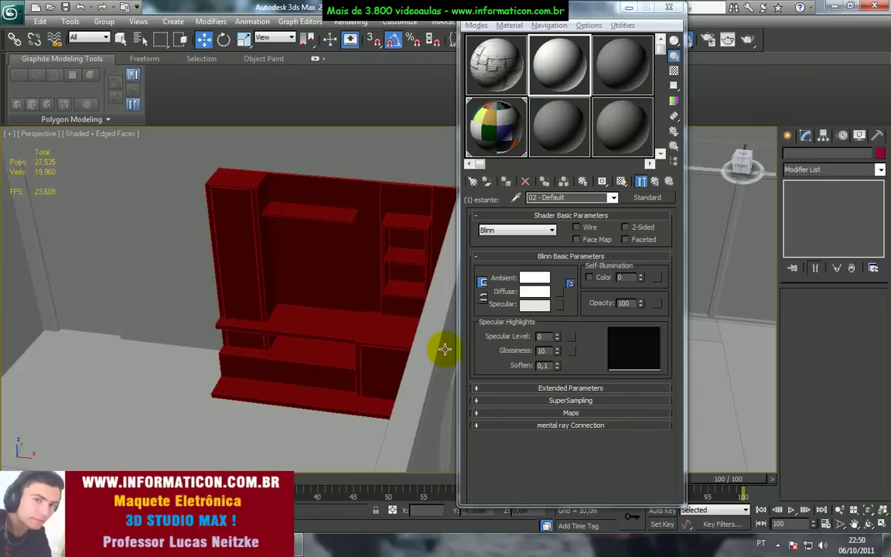
{"action": "left_click", "coordinate": [348, 390]}
{"action": "left_click", "coordinate": [346, 357], "text": "ctrl"}
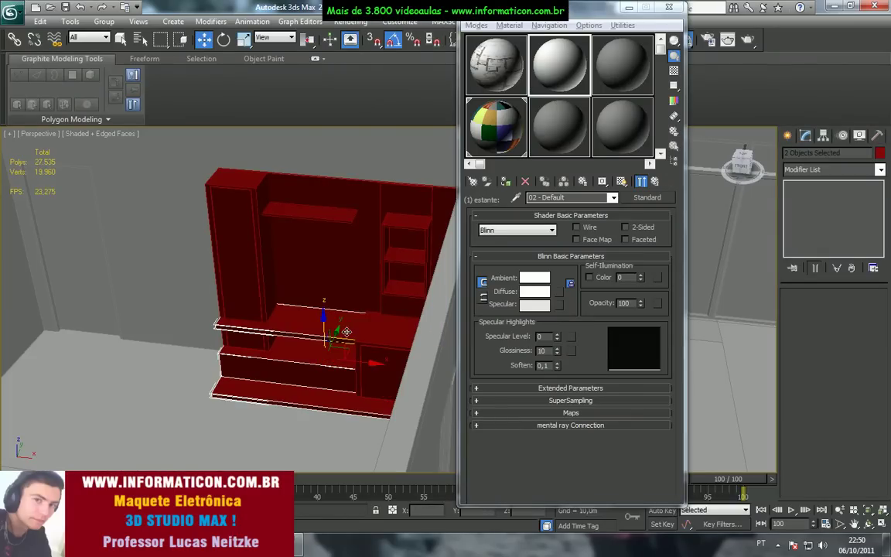
{"action": "key", "text": "alt+Tab"}
{"action": "key", "text": "alt+Tab"}
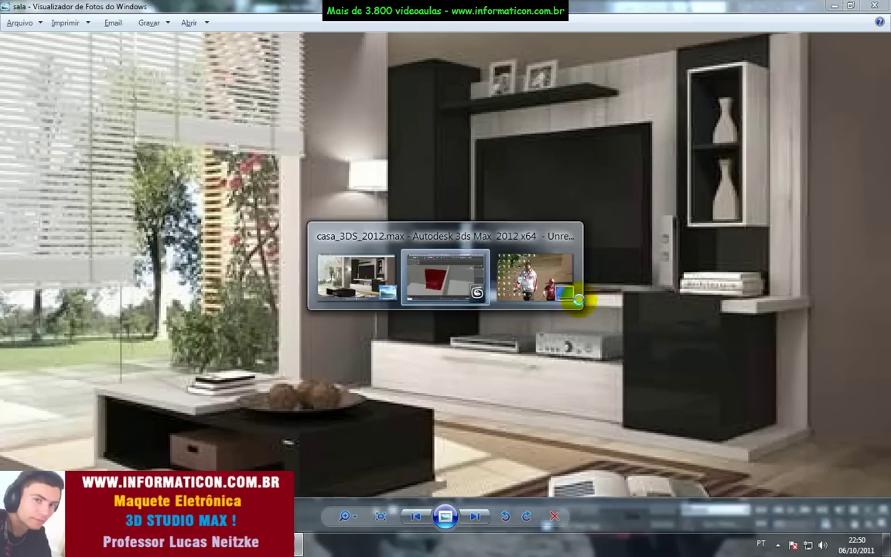
{"action": "left_click", "coordinate": [430, 260], "text": "ctrl"}
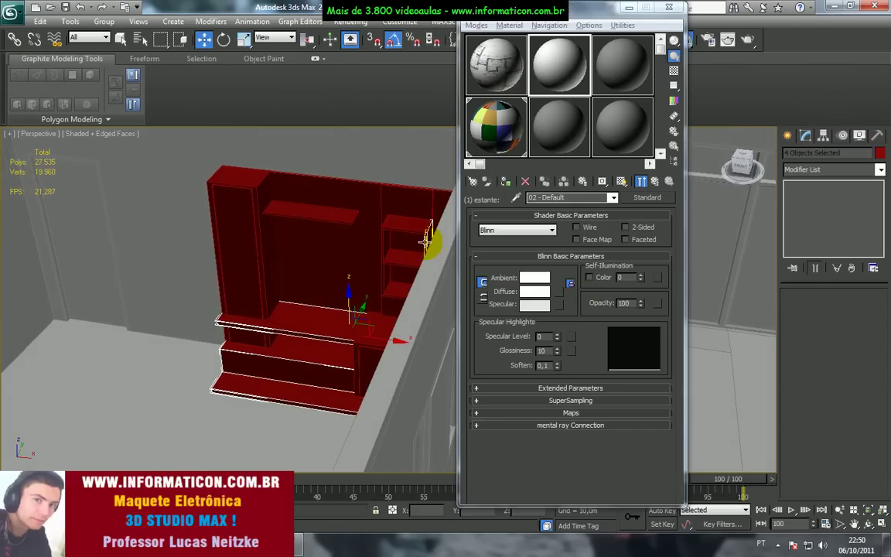
{"action": "key", "text": "alt+Tab"}
{"action": "key", "text": "alt+Tab"}
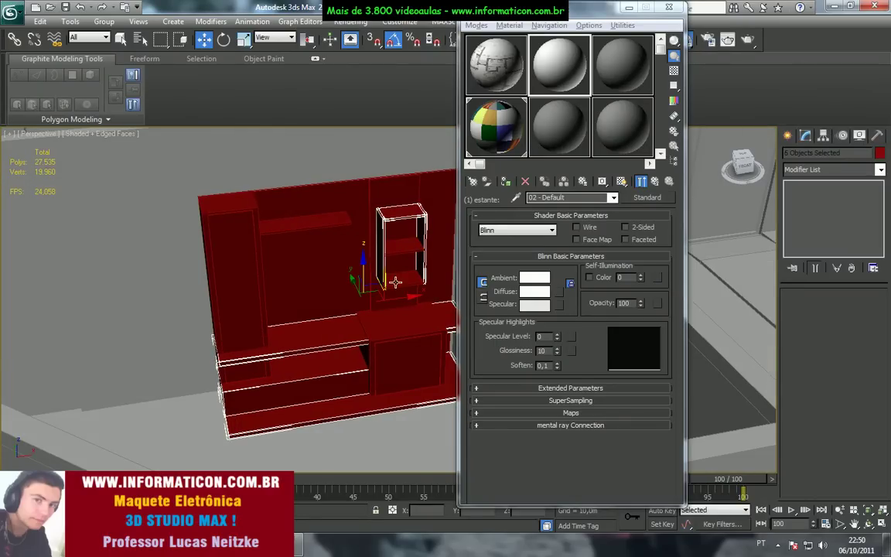
Step: Complete the selection of the seven light parts against the reference photo and assign the white "estante" material to them
{"action": "key", "text": "alt+Tab"}
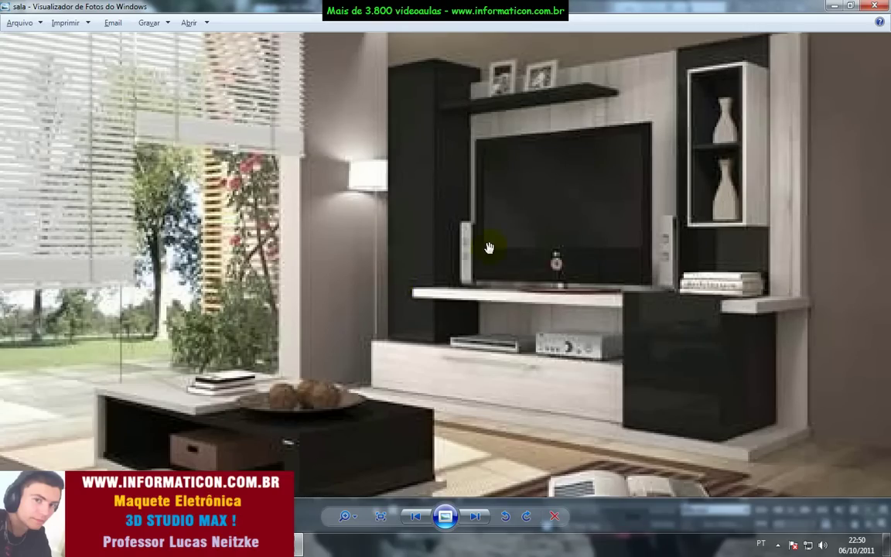
{"action": "key", "text": "alt+Tab"}
{"action": "middle_click_drag", "start_coordinate": [395, 240], "coordinate": [354, 240], "text": "alt"}
{"action": "key", "text": "alt+Tab"}
{"action": "key", "text": "alt+Tab"}
{"action": "mouse_move", "coordinate": [328, 241]}
{"action": "middle_mouse_down", "text": "alt"}
{"action": "mouse_move", "coordinate": [369, 225]}
{"action": "mouse_move", "coordinate": [328, 235]}
{"action": "mouse_move", "coordinate": [310, 205]}
{"action": "mouse_move", "coordinate": [310, 241]}
{"action": "middle_mouse_up", "text": "alt"}
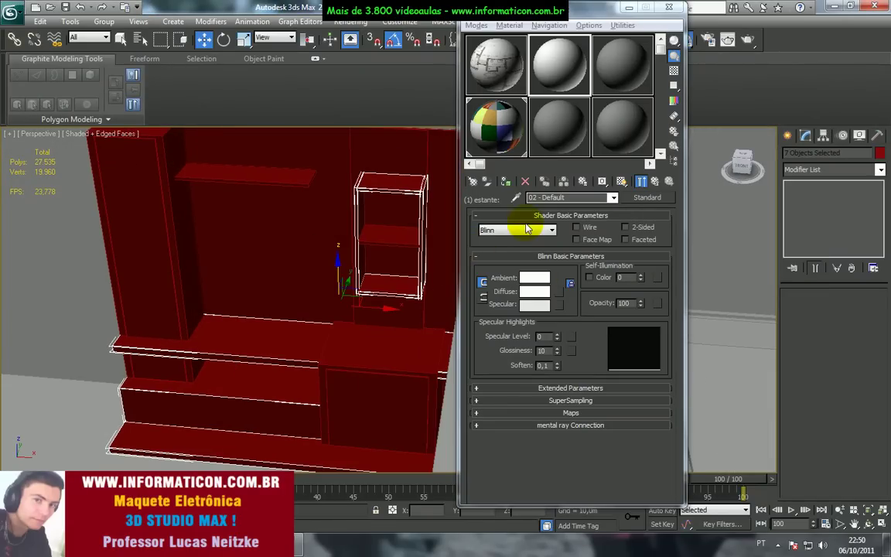
{"action": "left_click", "coordinate": [506, 182]}
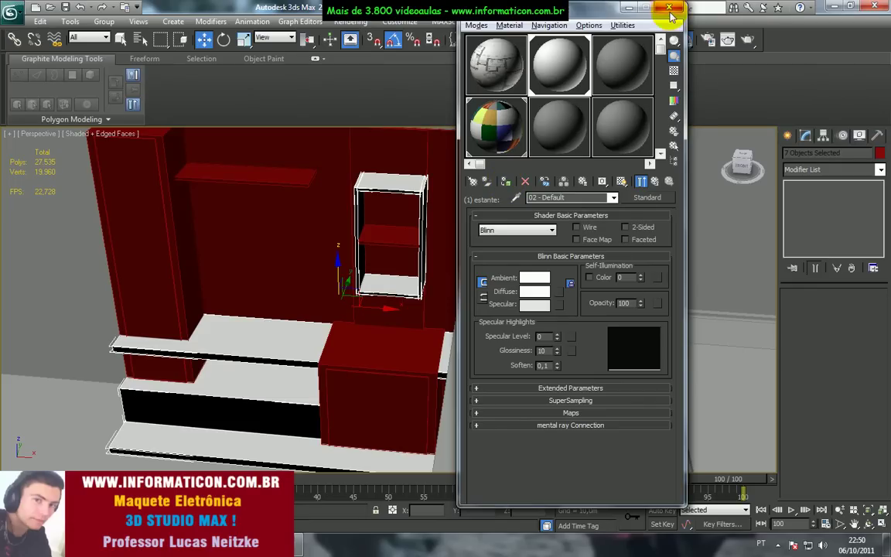
{"action": "middle_click_drag", "start_coordinate": [361, 218], "coordinate": [312, 217], "text": "alt"}
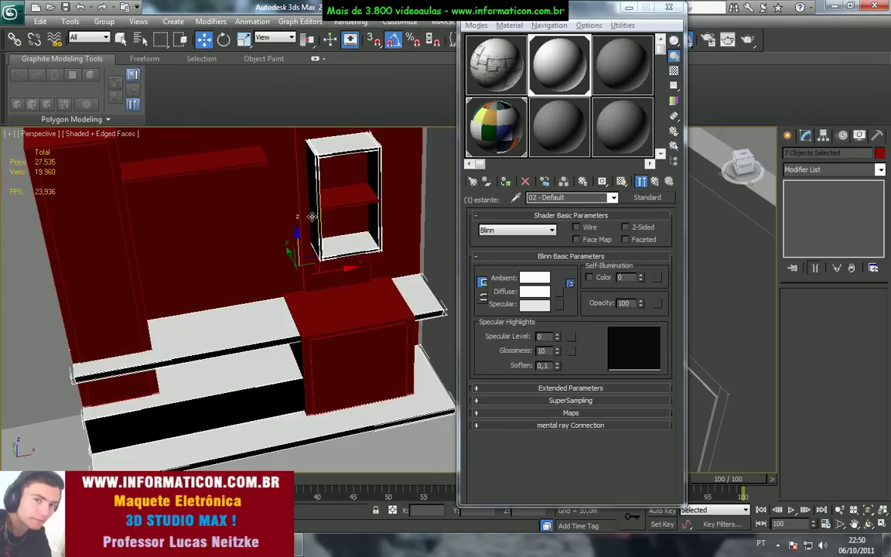
{"action": "left_click", "coordinate": [216, 428]}
{"action": "scroll", "coordinate": [219, 424], "scroll_direction": "up", "scroll_amount": 3}
{"action": "scroll", "coordinate": [328, 338], "scroll_direction": "down", "scroll_amount": 3}
{"action": "middle_click_drag", "start_coordinate": [330, 336], "coordinate": [278, 313], "text": "alt"}
{"action": "key", "text": "ctrl+z"}
{"action": "key", "text": "ctrl+z"}
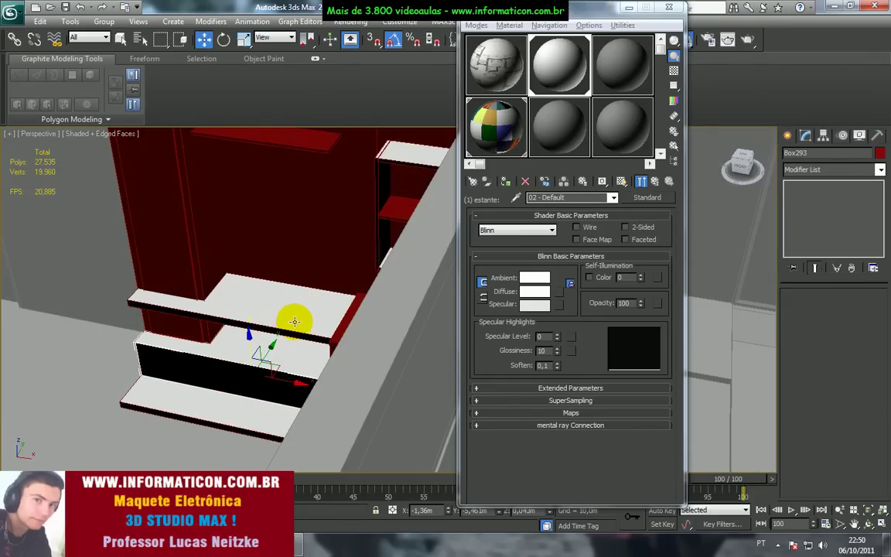
Step: Reassign the white material to the seven selected parts and return to the parent Multi/Sub-Object level
{"action": "mouse_move", "coordinate": [295, 321]}
{"action": "middle_mouse_down", "text": "alt"}
{"action": "mouse_move", "coordinate": [337, 311]}
{"action": "mouse_move", "coordinate": [292, 326]}
{"action": "mouse_move", "coordinate": [311, 322]}
{"action": "middle_mouse_up", "text": "alt"}
{"action": "left_click", "coordinate": [506, 181]}
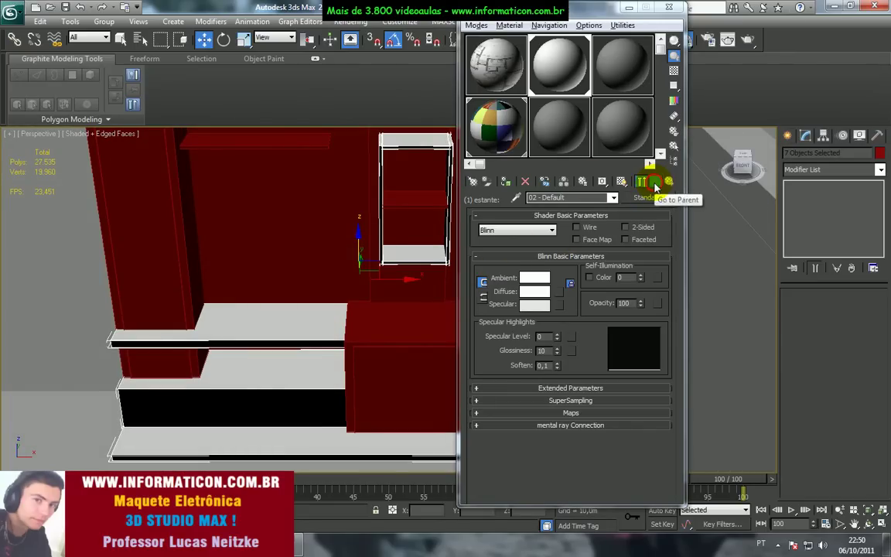
{"action": "left_click", "coordinate": [654, 182]}
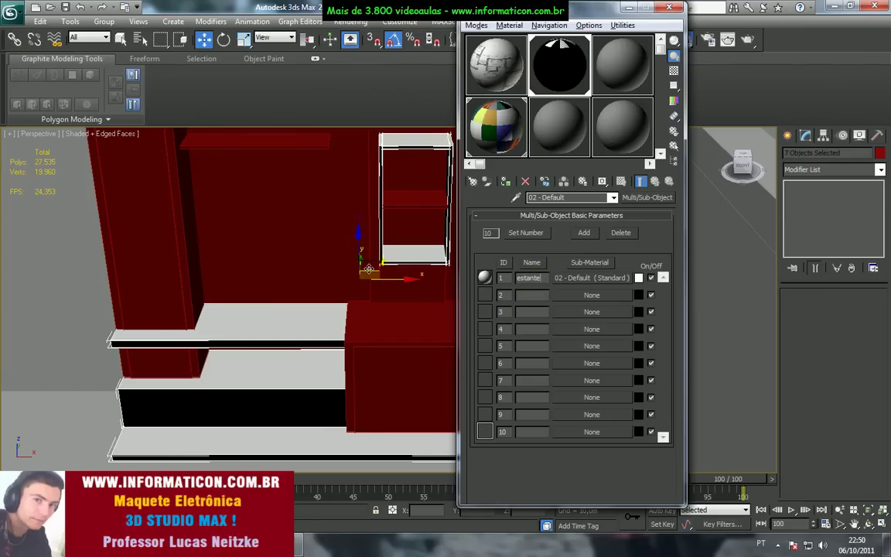
{"action": "middle_click_drag", "start_coordinate": [369, 268], "coordinate": [348, 298]}
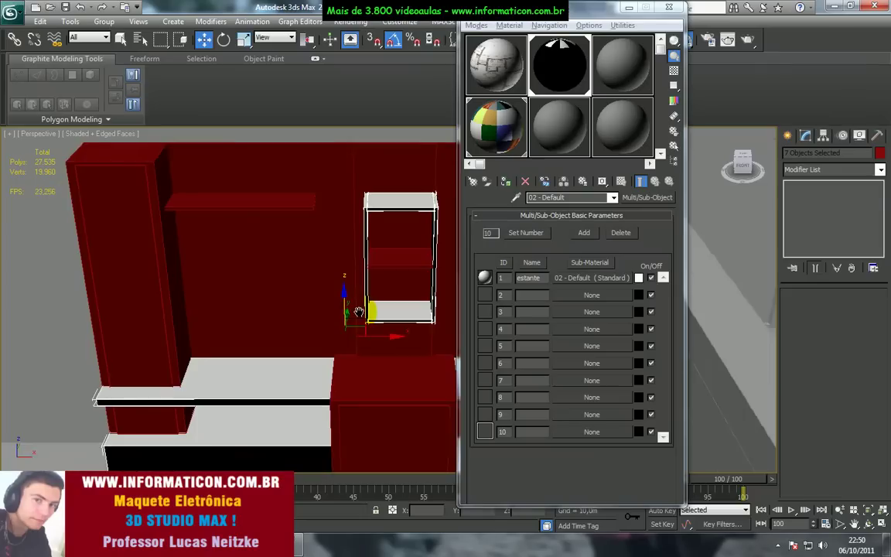
{"action": "middle_click_drag", "start_coordinate": [359, 311], "coordinate": [355, 328]}
{"action": "left_click", "coordinate": [157, 241]}
{"action": "left_click", "coordinate": [180, 219], "text": "ctrl"}
{"action": "middle_click_drag", "start_coordinate": [416, 254], "coordinate": [386, 280], "text": "alt"}
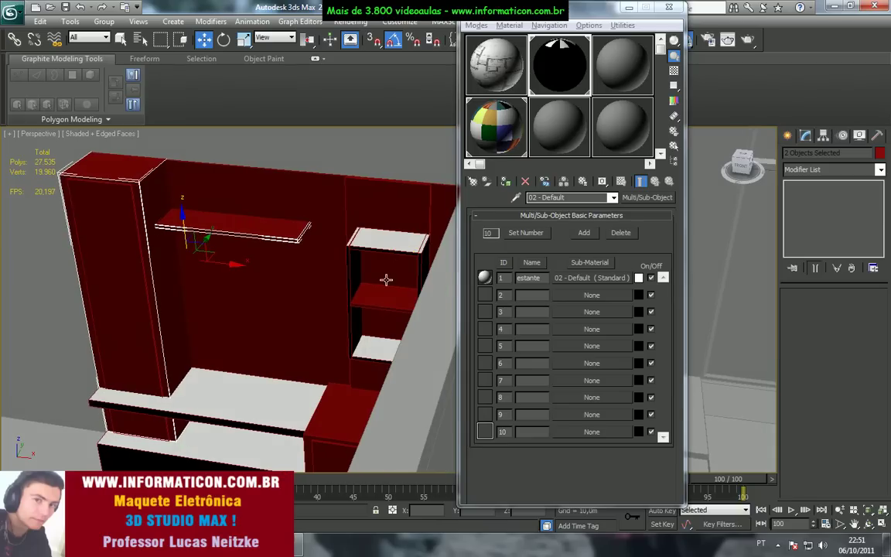
{"action": "left_click", "coordinate": [386, 280], "text": "ctrl"}
{"action": "mouse_move", "coordinate": [386, 280]}
{"action": "middle_mouse_down", "text": "alt"}
{"action": "mouse_move", "coordinate": [397, 265]}
{"action": "mouse_move", "coordinate": [382, 293]}
{"action": "mouse_move", "coordinate": [391, 280]}
{"action": "mouse_move", "coordinate": [387, 287]}
{"action": "middle_mouse_up", "text": "alt"}
Step: Assign the white material to the middle shelf of the wall niche and check the colors against the reference photo
{"action": "left_click", "coordinate": [385, 290]}
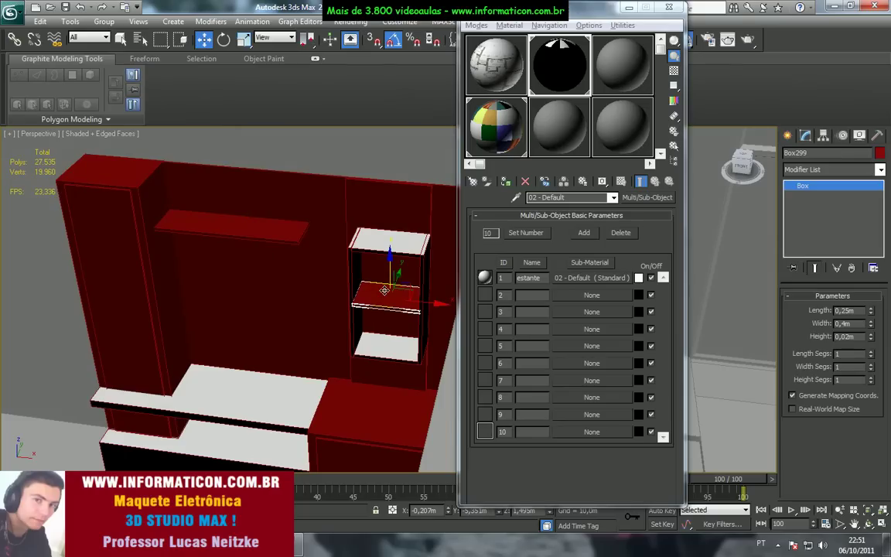
{"action": "left_click", "coordinate": [512, 184]}
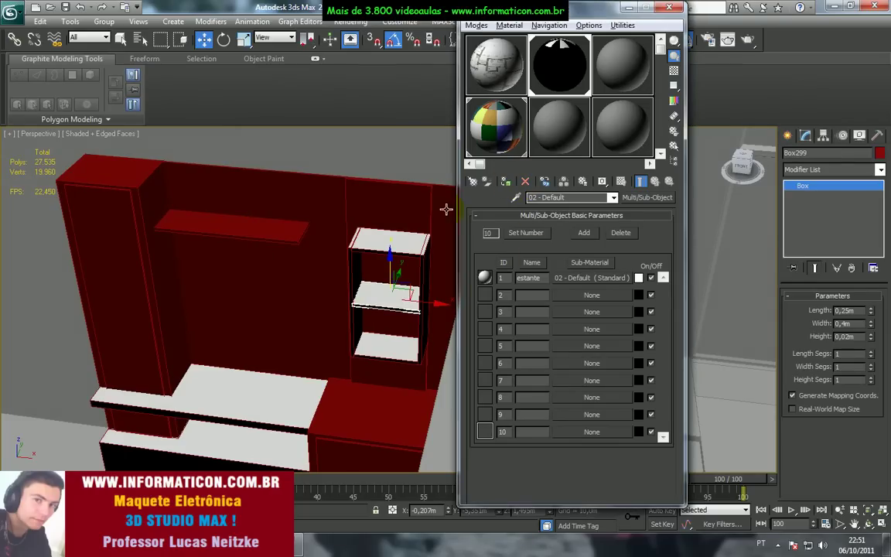
{"action": "key", "text": "alt+Tab"}
{"action": "key", "text": "alt+Tab"}
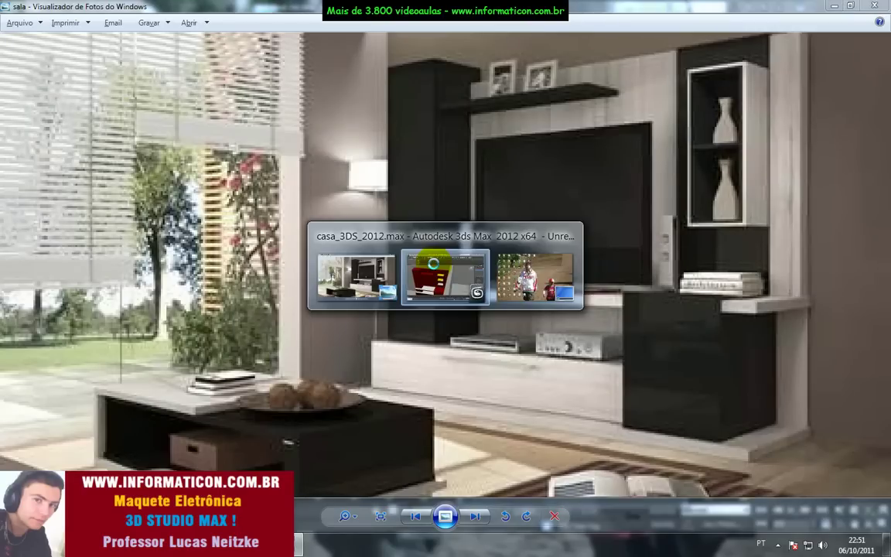
Step: Select the furniture's dark parts together: the upper floating shelf, tall cabinet, panel behind the niche and lower door cabinet
{"action": "middle_click_drag", "start_coordinate": [355, 258], "coordinate": [390, 256], "text": "alt"}
{"action": "left_click", "coordinate": [274, 254]}
{"action": "left_click", "coordinate": [274, 253]}
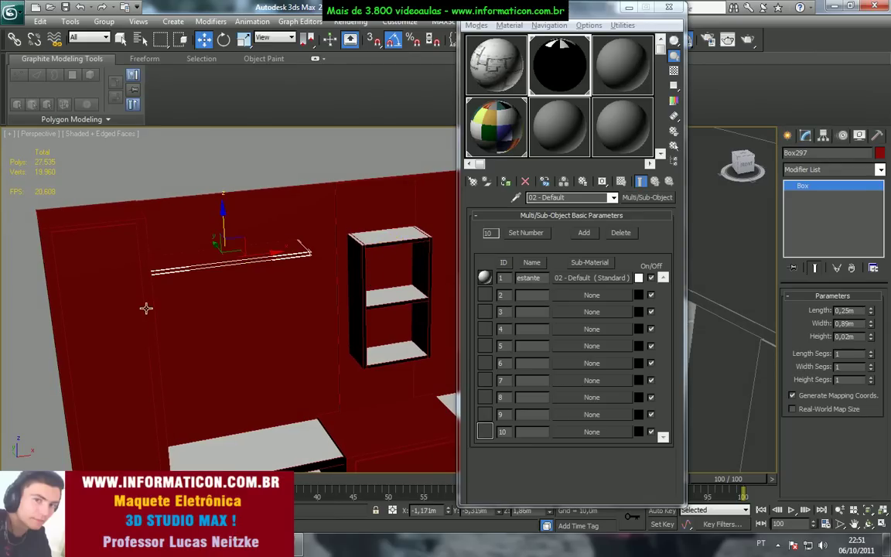
{"action": "left_click", "coordinate": [147, 308], "text": "ctrl"}
{"action": "middle_click_drag", "start_coordinate": [223, 297], "coordinate": [224, 229]}
{"action": "left_click", "coordinate": [368, 378], "text": "ctrl"}
{"action": "middle_click_drag", "start_coordinate": [361, 355], "coordinate": [354, 311]}
{"action": "scroll", "coordinate": [271, 386], "scroll_direction": "down", "scroll_amount": 1}
{"action": "scroll", "coordinate": [271, 386], "scroll_direction": "up", "scroll_amount": 2}
{"action": "middle_click_drag", "start_coordinate": [275, 340], "coordinate": [311, 267]}
{"action": "scroll", "coordinate": [297, 312], "scroll_direction": "down", "scroll_amount": 4}
{"action": "mouse_move", "coordinate": [297, 312]}
{"action": "middle_mouse_down", "text": "alt"}
{"action": "mouse_move", "coordinate": [265, 302]}
{"action": "mouse_move", "coordinate": [376, 299]}
{"action": "mouse_move", "coordinate": [397, 253]}
{"action": "mouse_move", "coordinate": [385, 225]}
{"action": "mouse_move", "coordinate": [363, 230]}
{"action": "mouse_move", "coordinate": [303, 195]}
{"action": "middle_mouse_up", "text": "alt"}
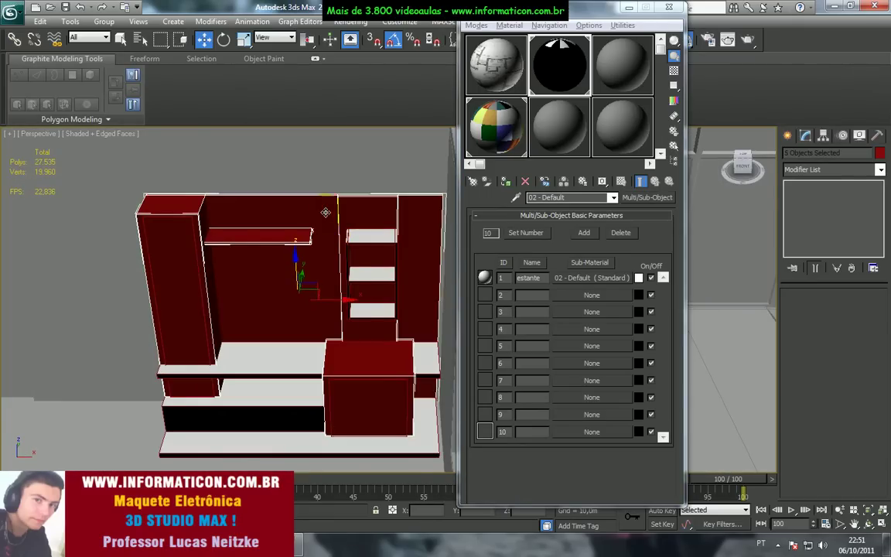
Step: Compare the selection with the reference photo and remove the wide back panel from it
{"action": "scroll", "coordinate": [326, 212], "scroll_direction": "up", "scroll_amount": 3}
{"action": "key", "text": "alt+Tab"}
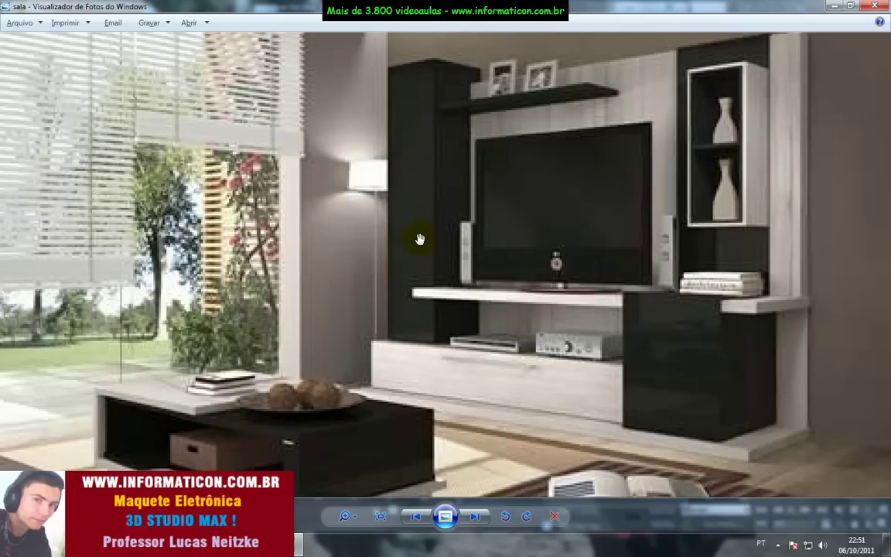
{"action": "key", "text": "alt+Tab"}
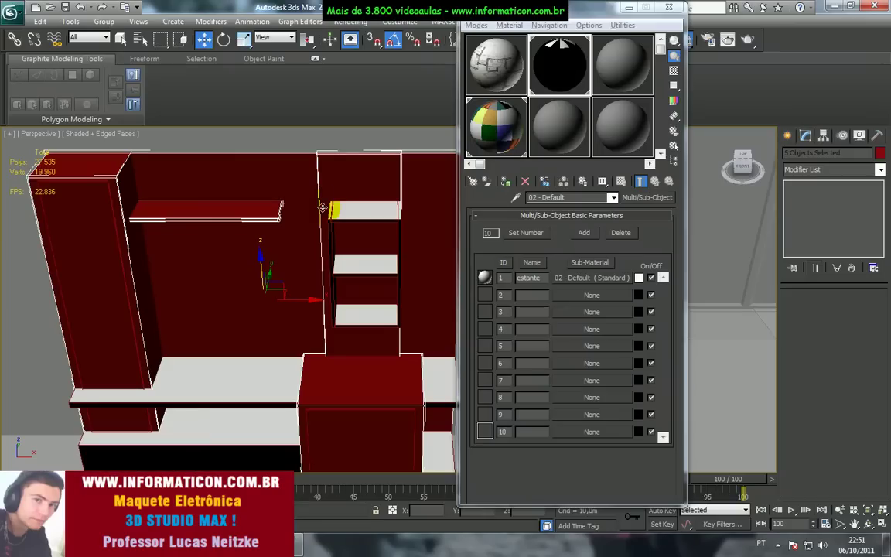
{"action": "left_click", "coordinate": [291, 176], "text": "alt"}
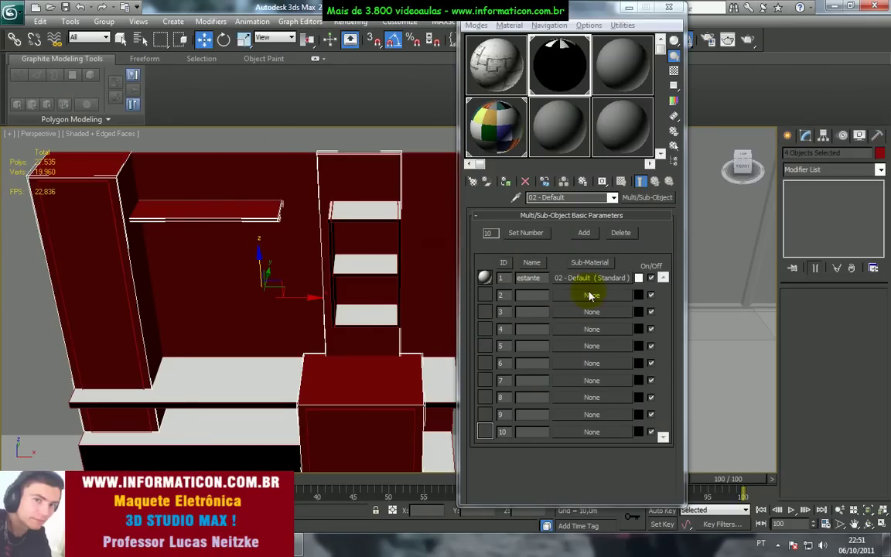
Step: Rename sub-material 1 so that its name begins with "estante_b"
{"action": "left_click", "coordinate": [525, 296]}
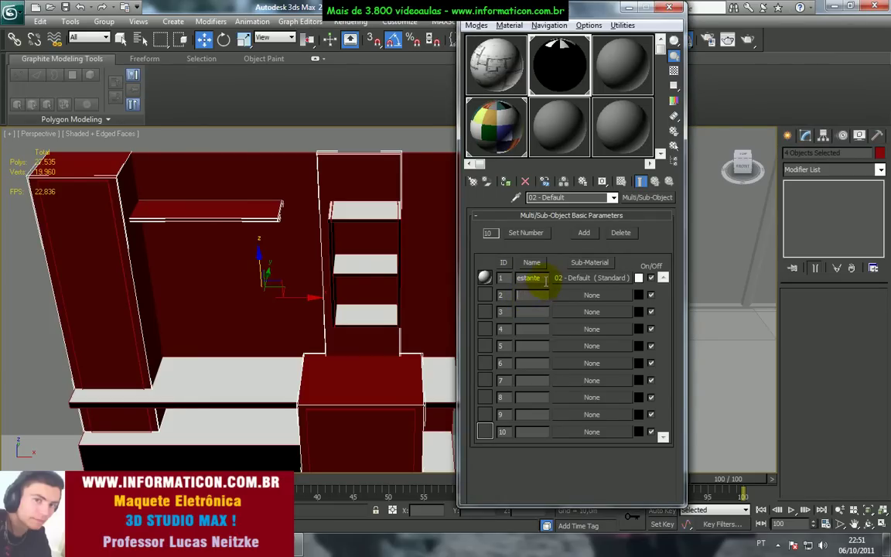
{"action": "key", "text": "Return"}
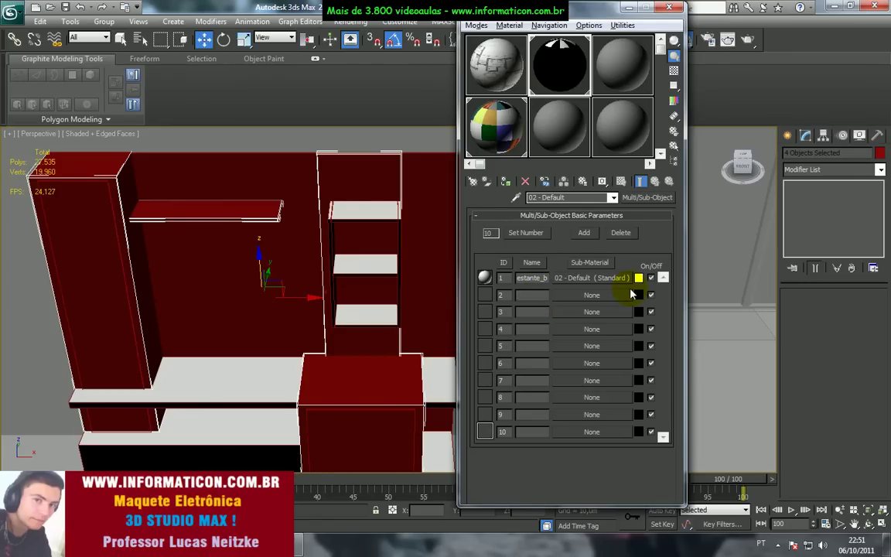
Step: Name sub-materials 1, 2 and 3 of the Multi/Sub-Object material branco, preto and vermelho
{"action": "double_click", "coordinate": [532, 278]}
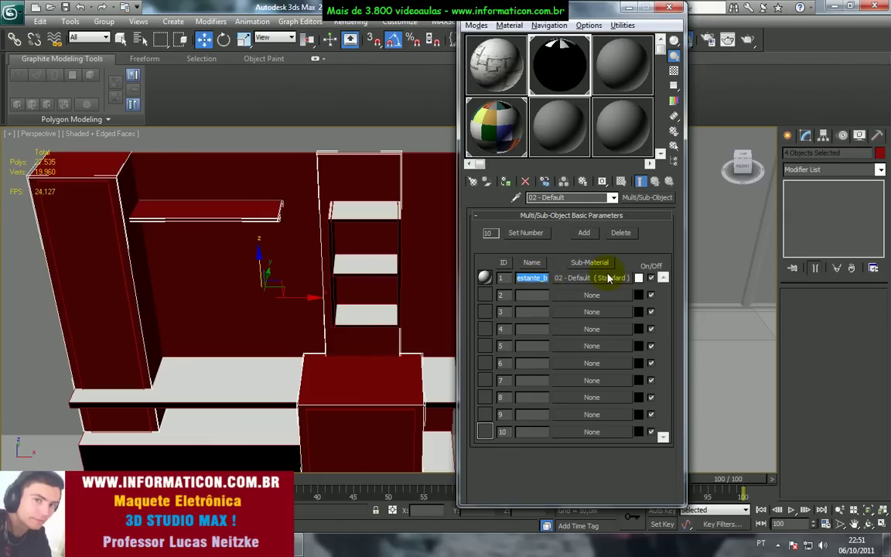
{"action": "type", "text": "branco"}
{"action": "key", "text": "Return"}
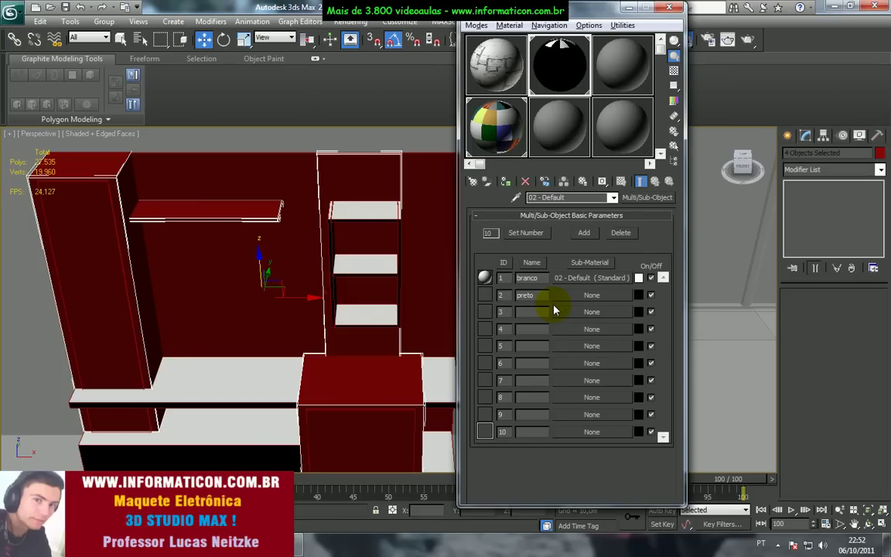
{"action": "left_click", "coordinate": [551, 311]}
{"action": "type", "text": "vermelho"}
{"action": "left_click", "coordinate": [570, 295]}
{"action": "left_click", "coordinate": [577, 71]}
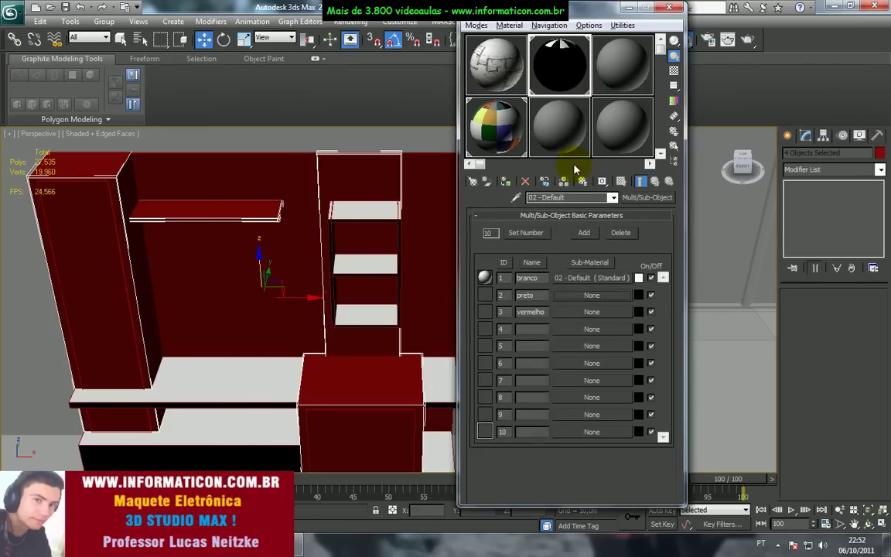
{"action": "left_click", "coordinate": [569, 295]}
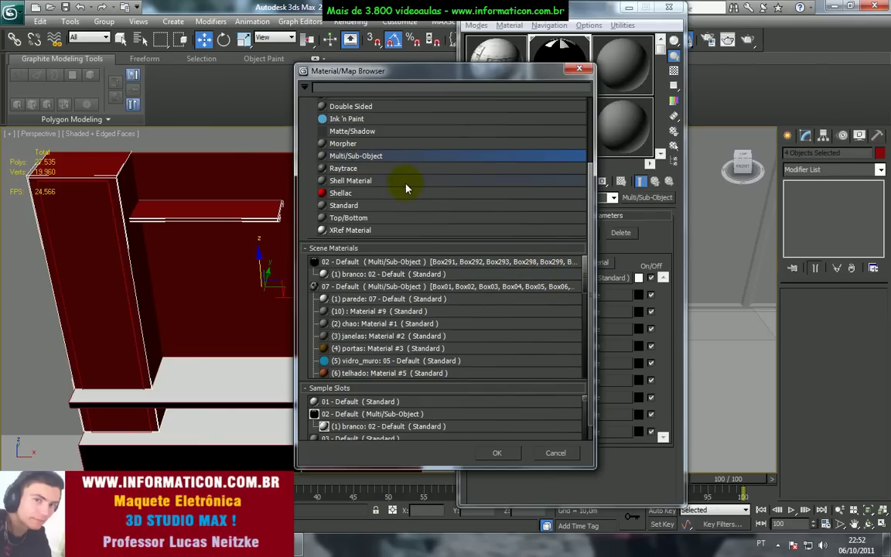
{"action": "left_click", "coordinate": [585, 281]}
{"action": "left_click_drag", "start_coordinate": [586, 281], "coordinate": [581, 256]}
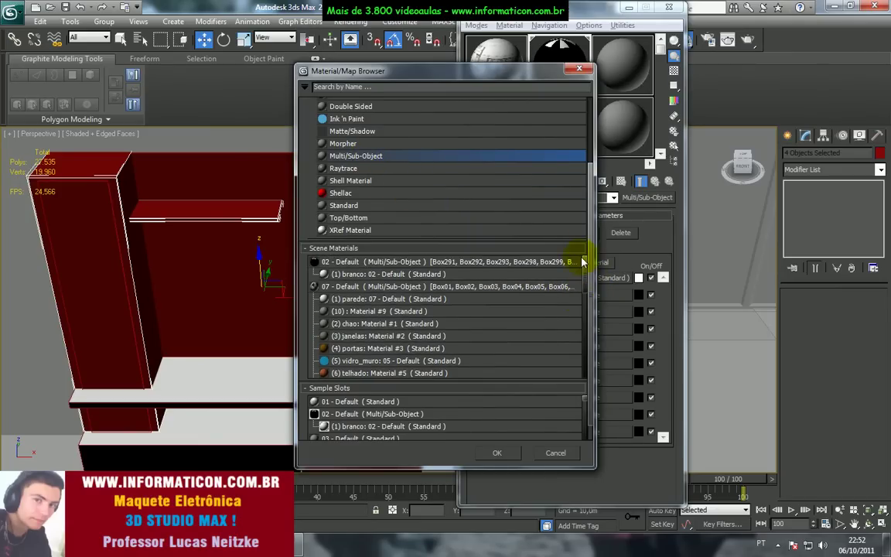
{"action": "left_click", "coordinate": [579, 68]}
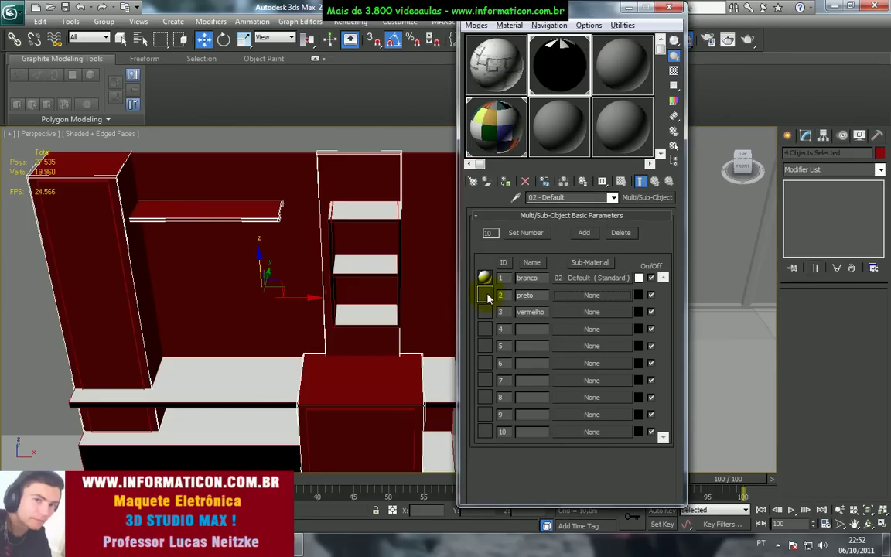
Step: Add two new Standard sub-materials to the end of the Multi/Sub-Object list
{"action": "left_click", "coordinate": [582, 233]}
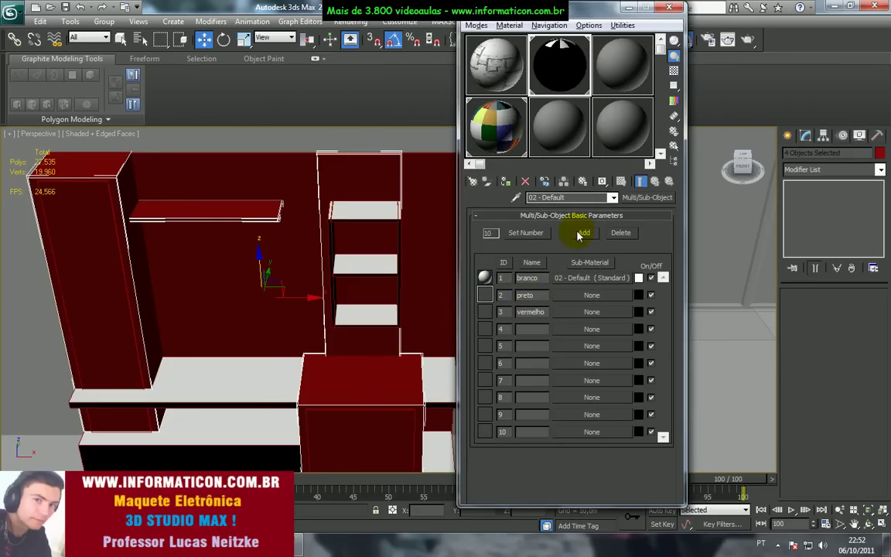
{"action": "left_click", "coordinate": [531, 294]}
{"action": "left_click", "coordinate": [582, 233]}
{"action": "mouse_move", "coordinate": [663, 285]}
{"action": "left_mouse_down"}
{"action": "mouse_move", "coordinate": [662, 418]}
{"action": "mouse_move", "coordinate": [657, 282]}
{"action": "left_mouse_up"}
Step: Delete all sub-materials from the Multi/Sub-Object material except the first one, branco
{"action": "left_click", "coordinate": [622, 235]}
{"action": "left_click", "coordinate": [622, 234]}
{"action": "left_click", "coordinate": [622, 235]}
{"action": "left_click", "coordinate": [622, 234]}
{"action": "left_click", "coordinate": [622, 236]}
{"action": "left_click", "coordinate": [622, 234]}
{"action": "left_click", "coordinate": [622, 234]}
{"action": "left_click", "coordinate": [622, 234]}
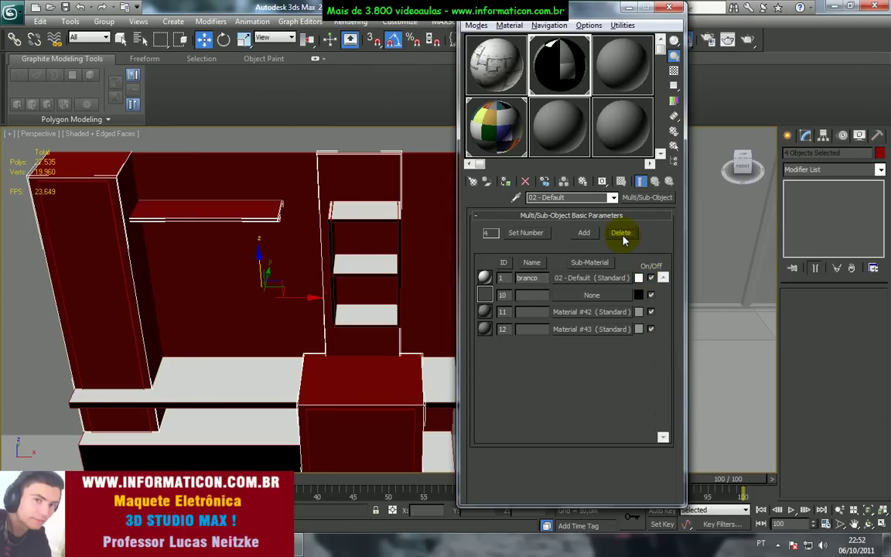
{"action": "left_click", "coordinate": [622, 234]}
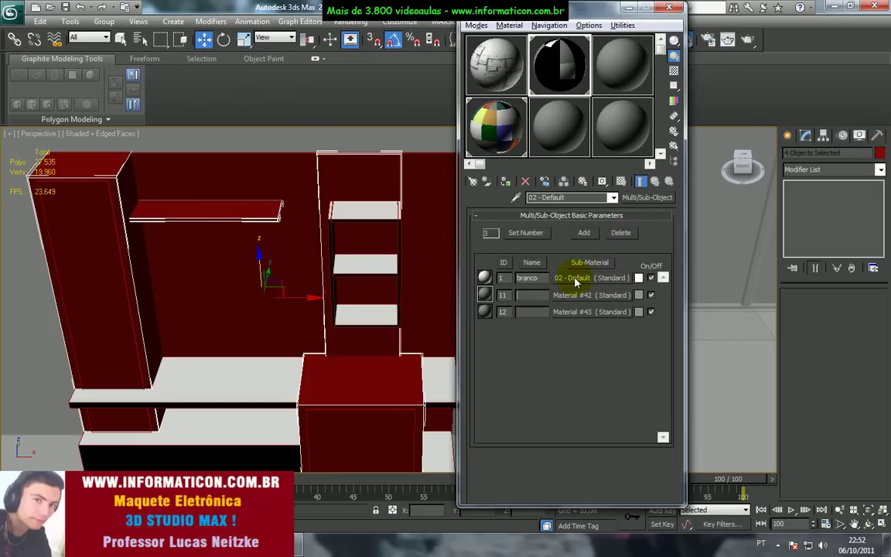
{"action": "left_click", "coordinate": [619, 234]}
{"action": "left_click", "coordinate": [619, 234]}
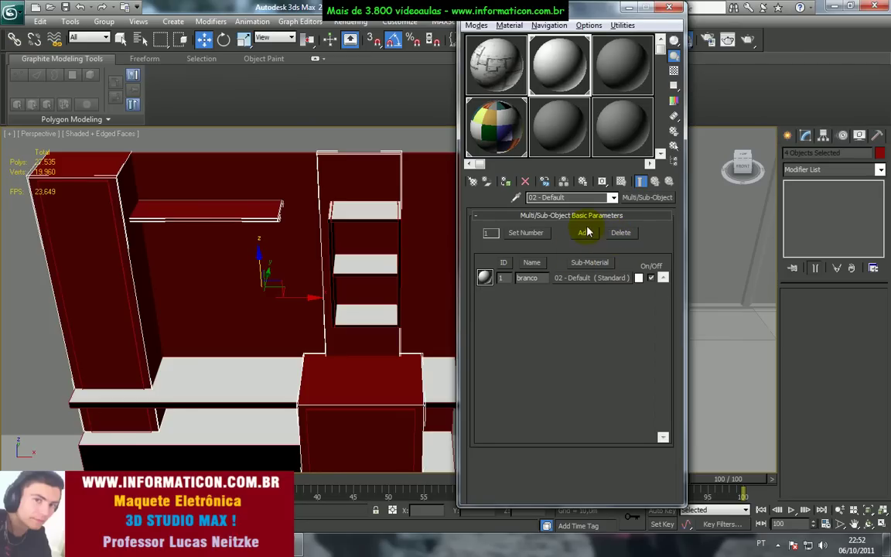
Step: Add two Standard sub-materials, then give sub-material 2 a black diffuse color and name it preto
{"action": "left_click", "coordinate": [585, 233]}
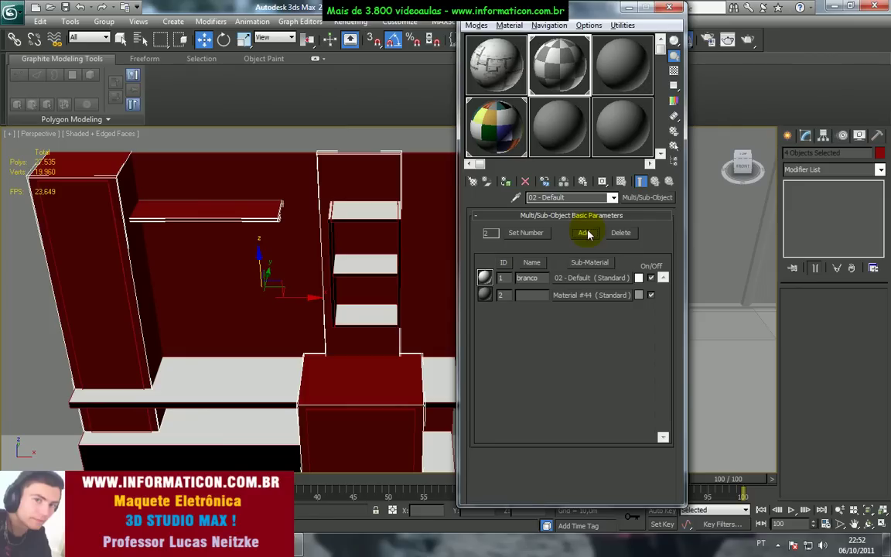
{"action": "left_click", "coordinate": [586, 233]}
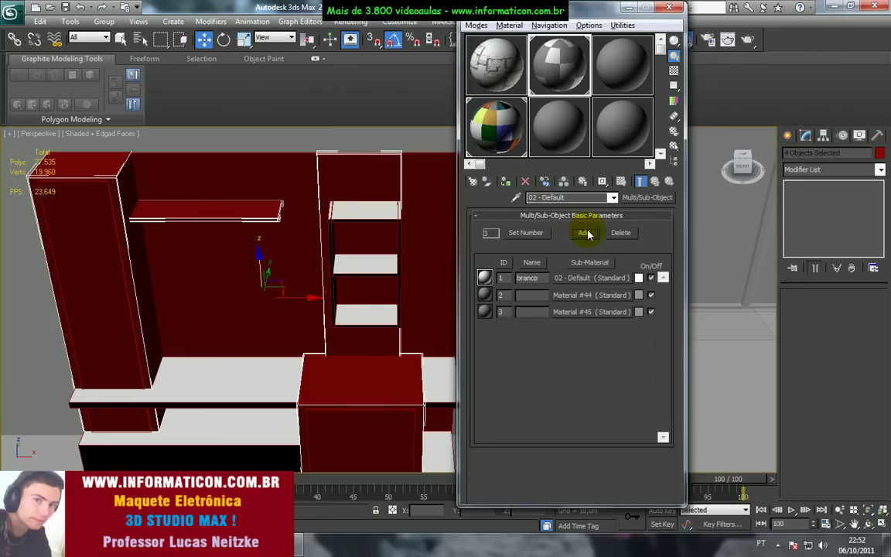
{"action": "left_click", "coordinate": [559, 295]}
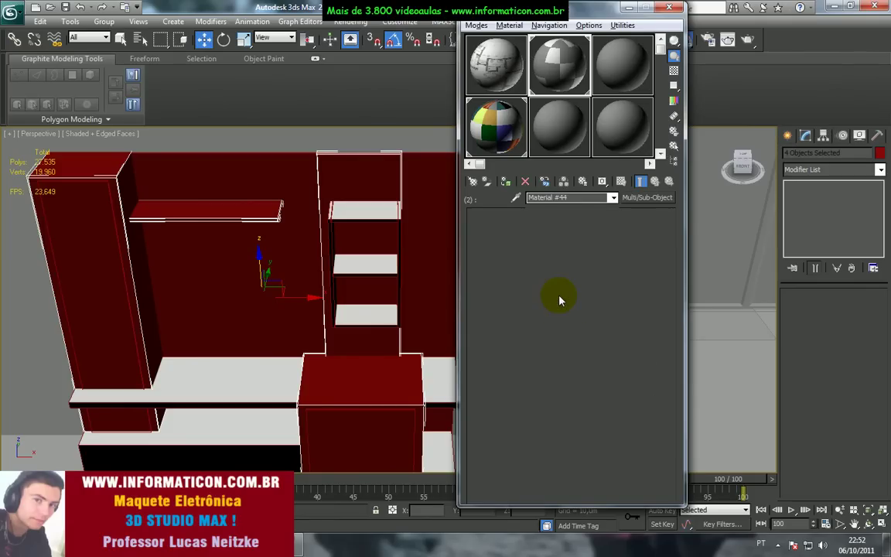
{"action": "left_click", "coordinate": [542, 295]}
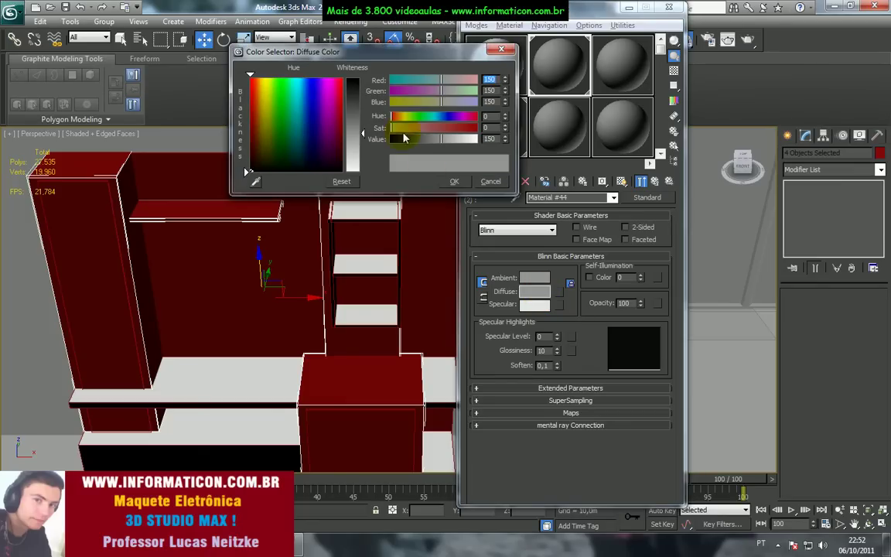
{"action": "left_click_drag", "start_coordinate": [355, 100], "coordinate": [356, 76]}
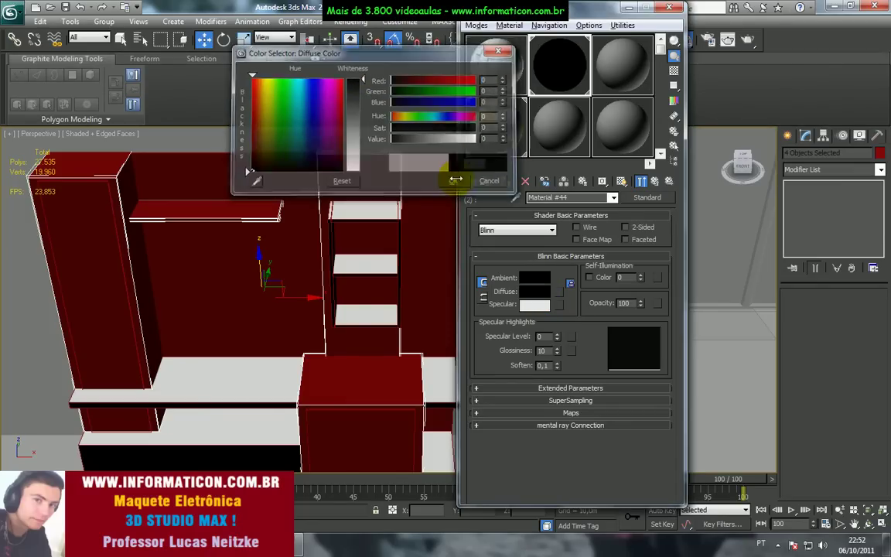
{"action": "left_click", "coordinate": [454, 181]}
{"action": "left_click", "coordinate": [648, 182]}
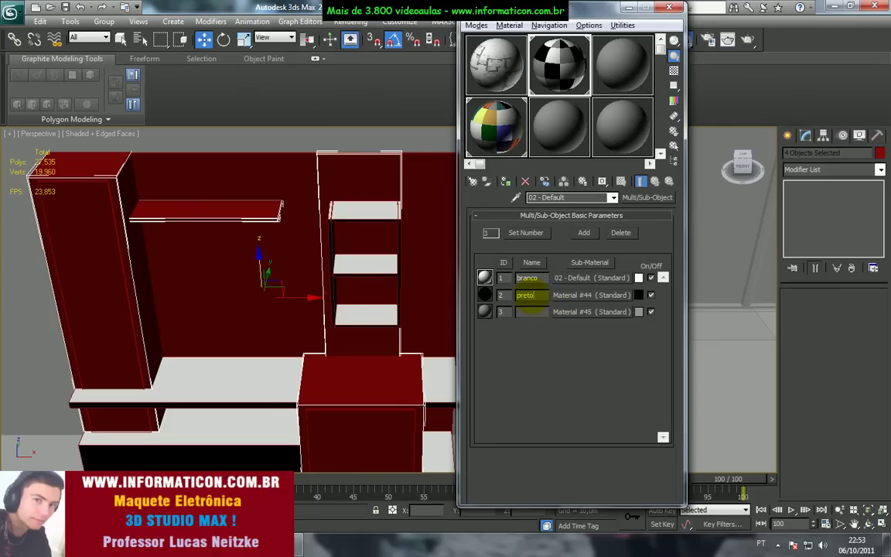
{"action": "left_click", "coordinate": [541, 312]}
{"action": "left_click", "coordinate": [670, 7]}
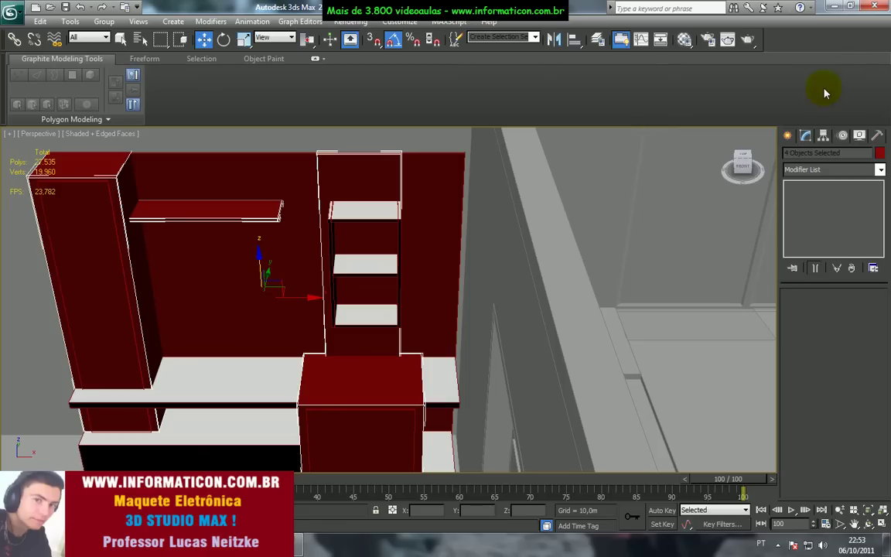
Step: Add a Material modifier with Material ID 2 to the selected dark parts and assign the Multi/Sub-Object material to them
{"action": "left_click", "coordinate": [808, 169]}
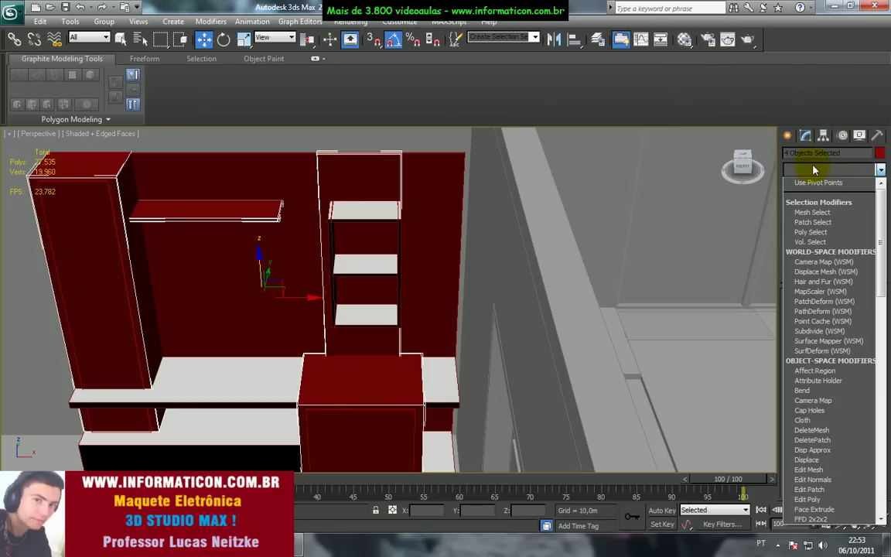
{"action": "key", "text": "m"}
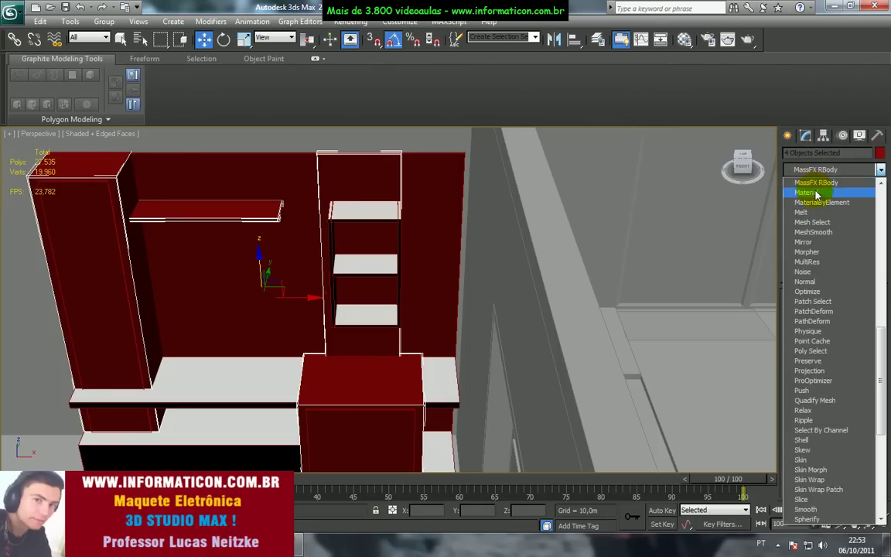
{"action": "left_click", "coordinate": [813, 193]}
{"action": "middle_click_drag", "start_coordinate": [428, 284], "coordinate": [455, 265]}
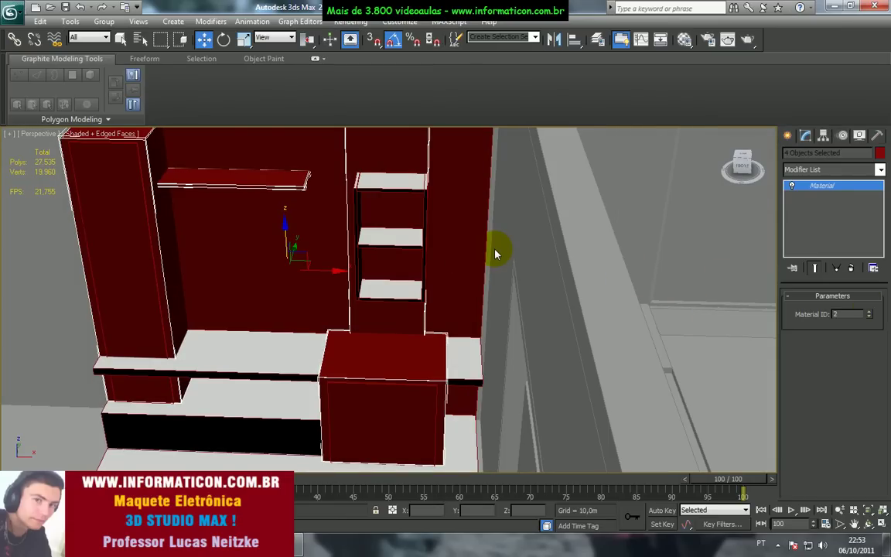
{"action": "key", "text": "m"}
{"action": "left_click", "coordinate": [506, 183]}
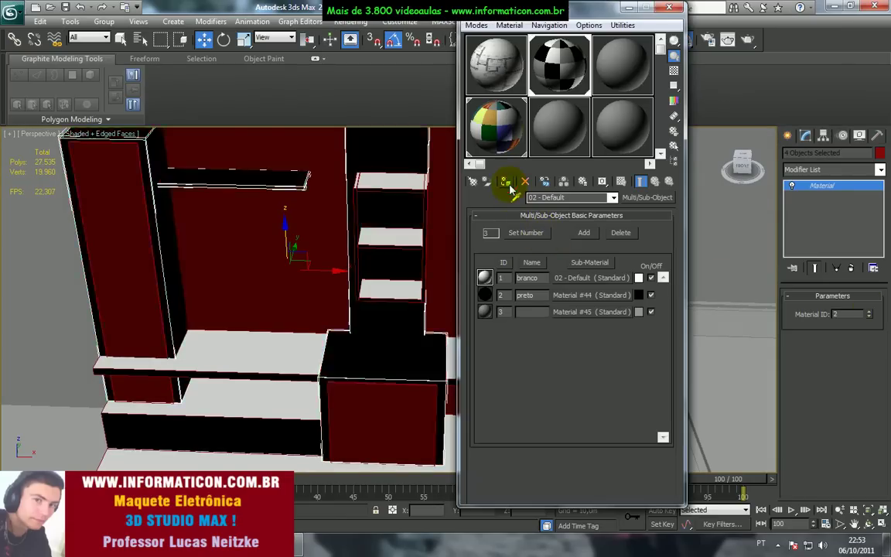
{"action": "middle_click_drag", "start_coordinate": [409, 288], "coordinate": [402, 300]}
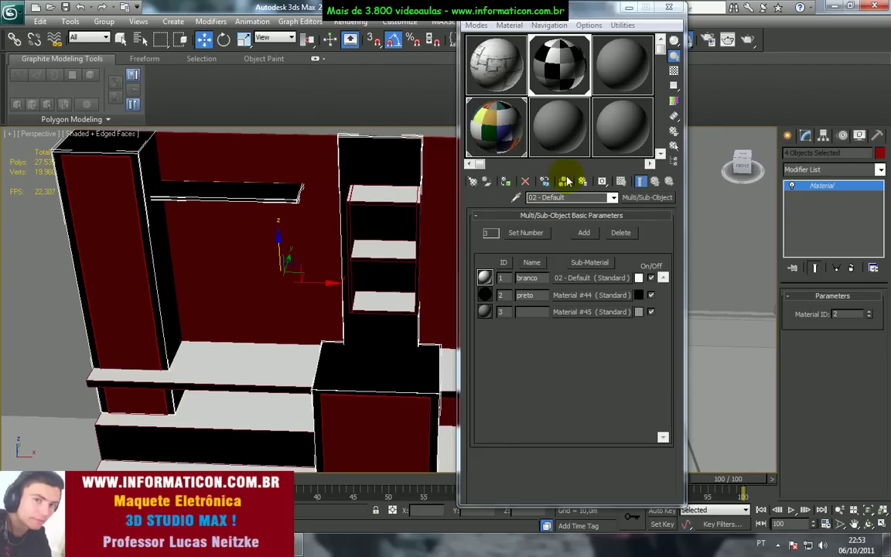
{"action": "left_click", "coordinate": [670, 7]}
Step: Add a Material modifier to the wide back panel behind the furniture
{"action": "left_click", "coordinate": [554, 248]}
{"action": "scroll", "coordinate": [544, 256], "scroll_direction": "down", "scroll_amount": 3}
{"action": "middle_click_drag", "start_coordinate": [535, 260], "coordinate": [463, 280], "text": "alt"}
{"action": "scroll", "coordinate": [463, 280], "scroll_direction": "up", "scroll_amount": 2}
{"action": "left_click", "coordinate": [407, 233]}
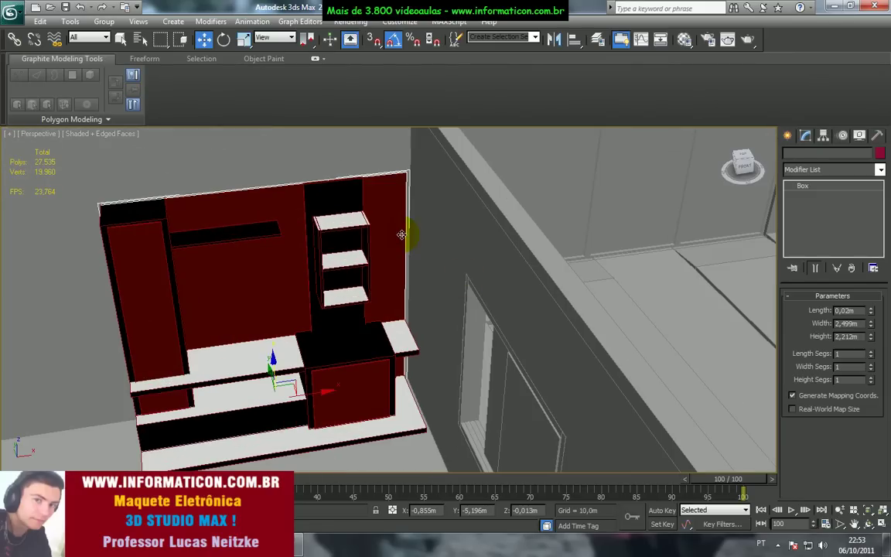
{"action": "left_click", "coordinate": [858, 171]}
{"action": "scroll", "coordinate": [831, 224], "scroll_direction": "down", "scroll_amount": 10}
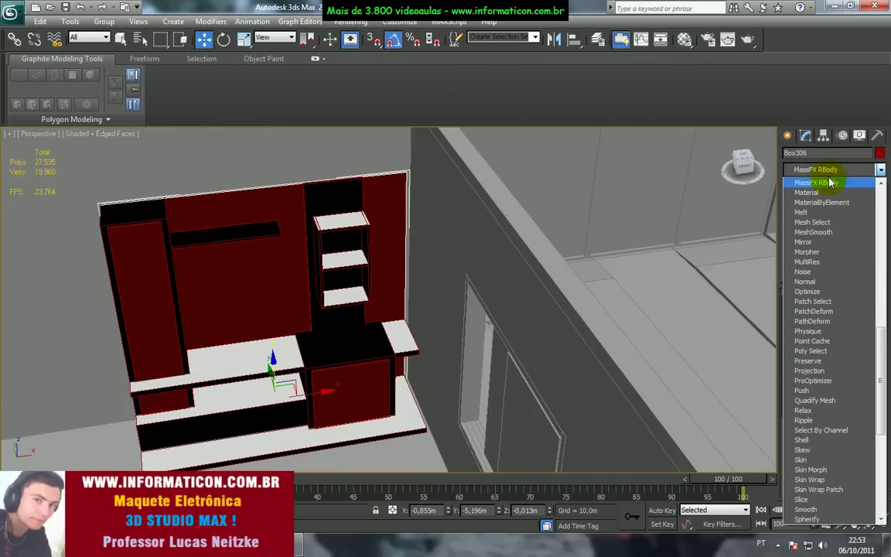
{"action": "scroll", "coordinate": [819, 193], "scroll_direction": "down", "scroll_amount": 1}
{"action": "scroll", "coordinate": [815, 193], "scroll_direction": "up", "scroll_amount": 15}
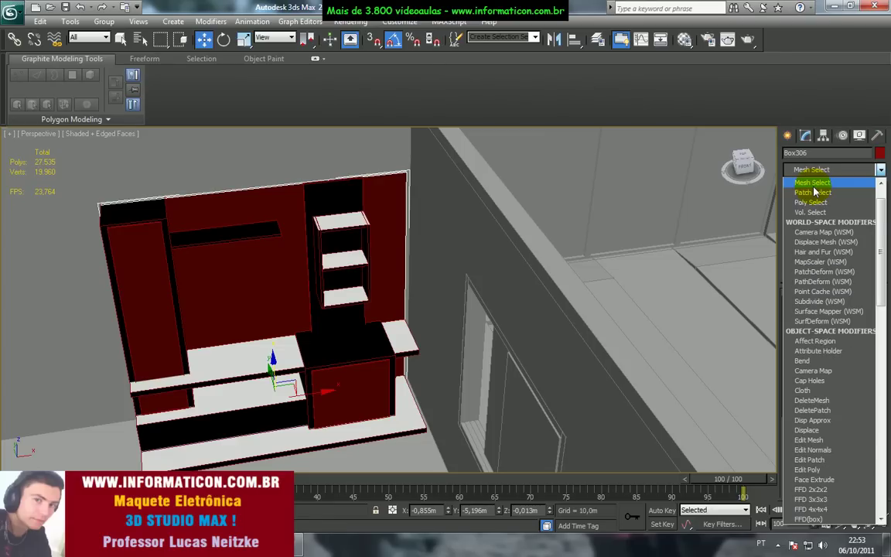
{"action": "scroll", "coordinate": [814, 193], "scroll_direction": "down", "scroll_amount": 10}
{"action": "scroll", "coordinate": [815, 193], "scroll_direction": "down", "scroll_amount": 1}
{"action": "left_click", "coordinate": [814, 193]}
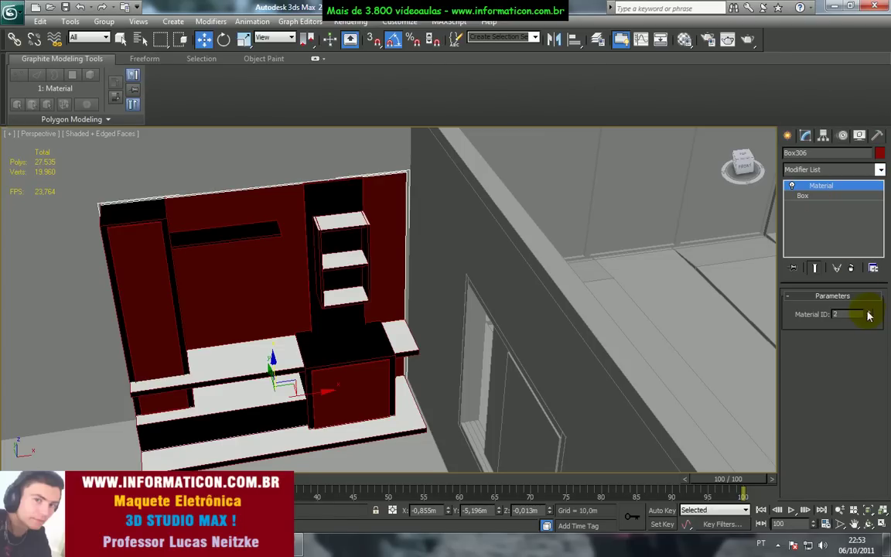
{"action": "left_click", "coordinate": [623, 241]}
Step: Render the Perspective view of the furniture to check the white, black and red parts
{"action": "middle_click_drag", "start_coordinate": [622, 241], "coordinate": [531, 181], "text": "alt"}
{"action": "scroll", "coordinate": [531, 181], "scroll_direction": "up", "scroll_amount": 3}
{"action": "scroll", "coordinate": [531, 183], "scroll_direction": "down", "scroll_amount": 1}
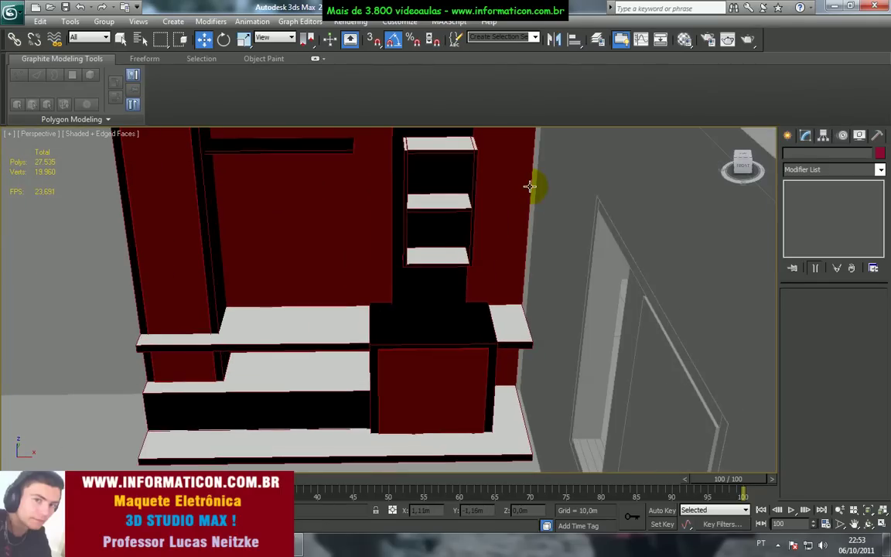
{"action": "left_click", "coordinate": [728, 39]}
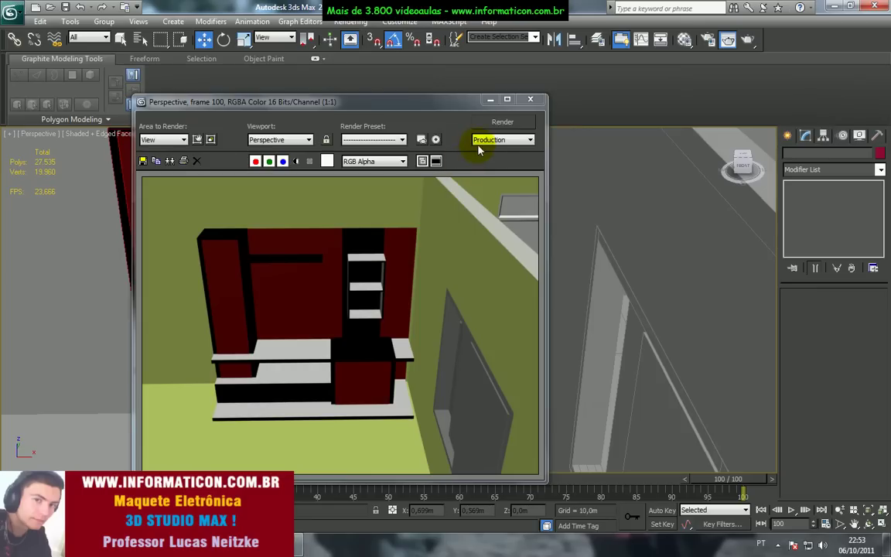
{"action": "left_click", "coordinate": [532, 101]}
Step: Set sub-material 3's diffuse color to dark red (115, 27, 27) and name it vermelho
{"action": "middle_click_drag", "start_coordinate": [338, 247], "coordinate": [356, 269]}
{"action": "key", "text": "m"}
{"action": "left_click", "coordinate": [568, 312]}
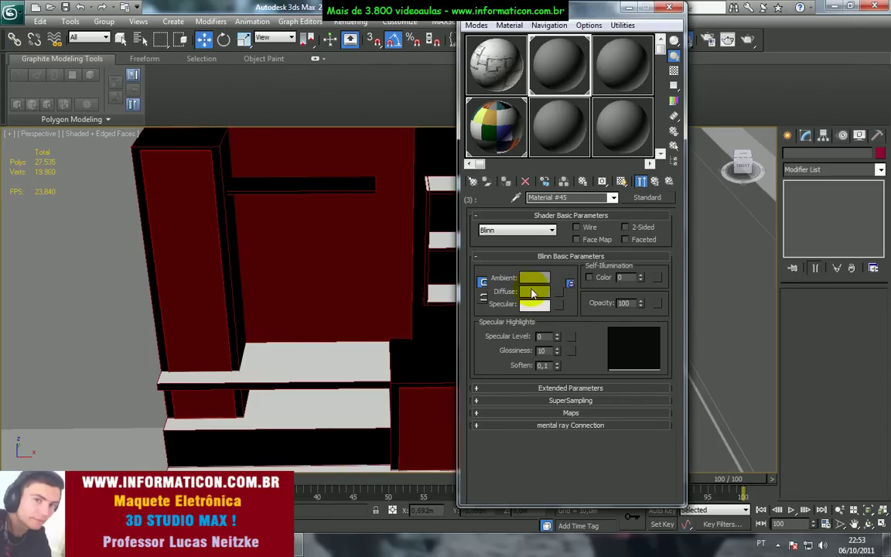
{"action": "left_click", "coordinate": [534, 291]}
{"action": "left_click_drag", "start_coordinate": [418, 129], "coordinate": [401, 149]}
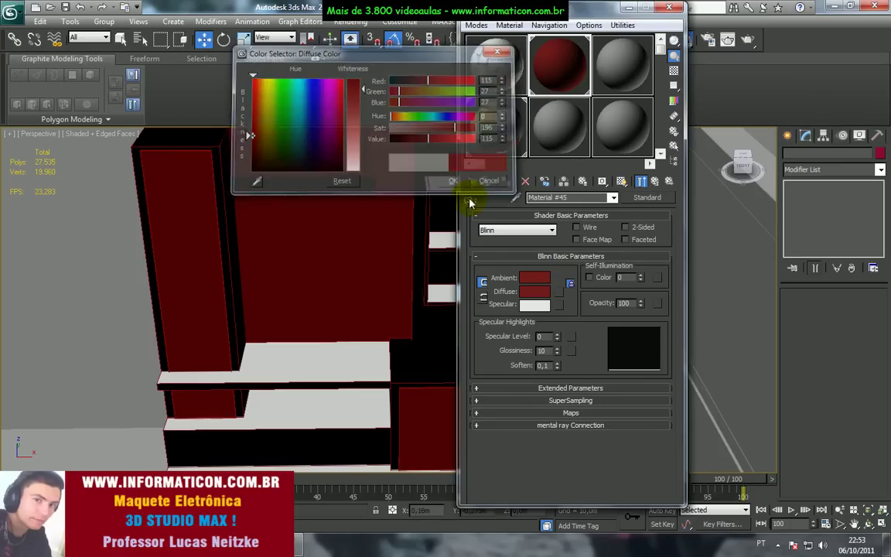
{"action": "left_click", "coordinate": [454, 181]}
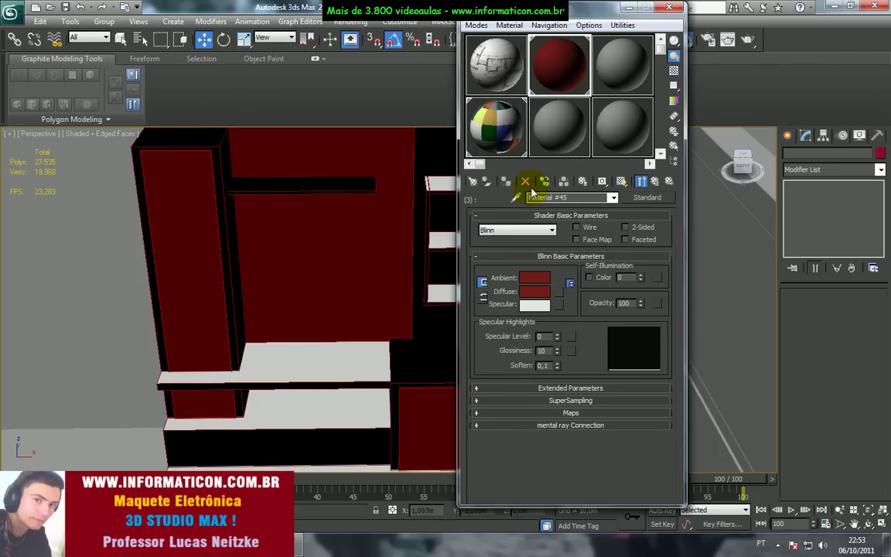
{"action": "left_click", "coordinate": [653, 182]}
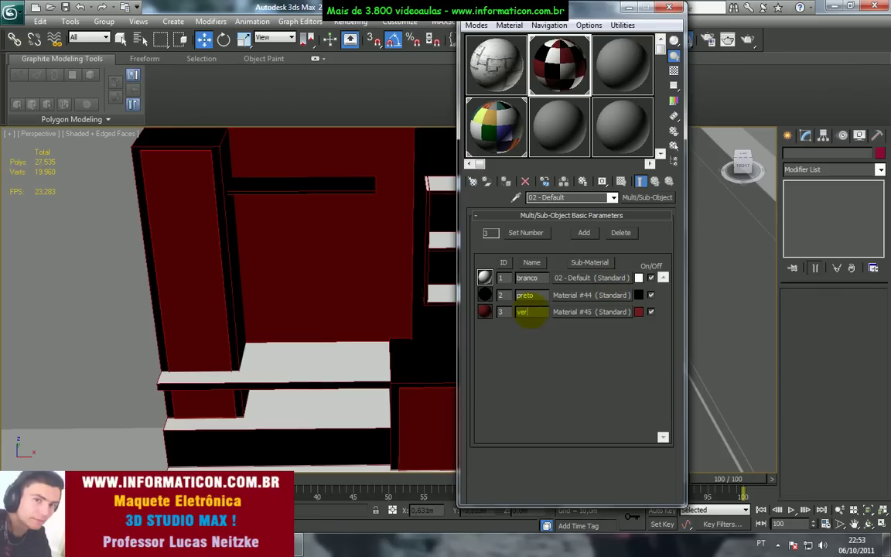
{"action": "key", "text": "Return"}
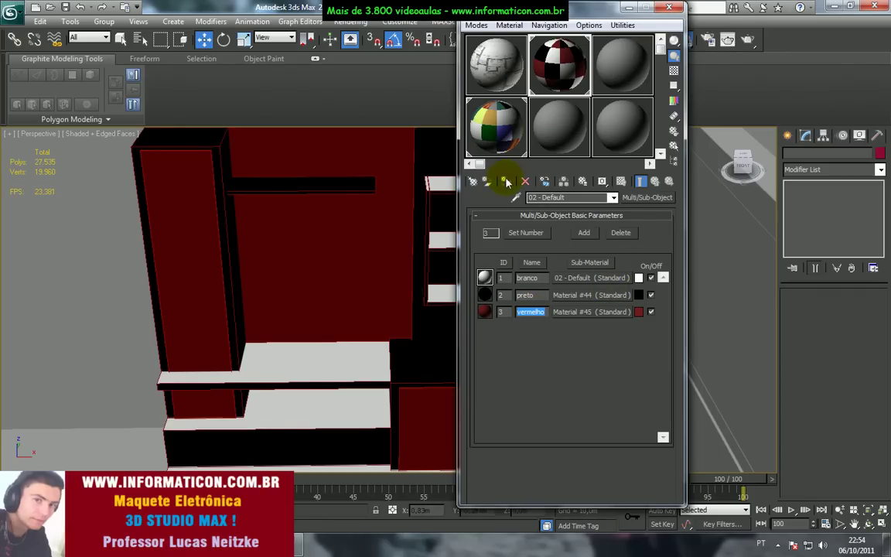
{"action": "left_click", "coordinate": [669, 7]}
Step: Assign the Multi/Sub-Object material to the tall and low cabinet doors and add a Material modifier with Material ID 3
{"action": "left_click", "coordinate": [179, 251]}
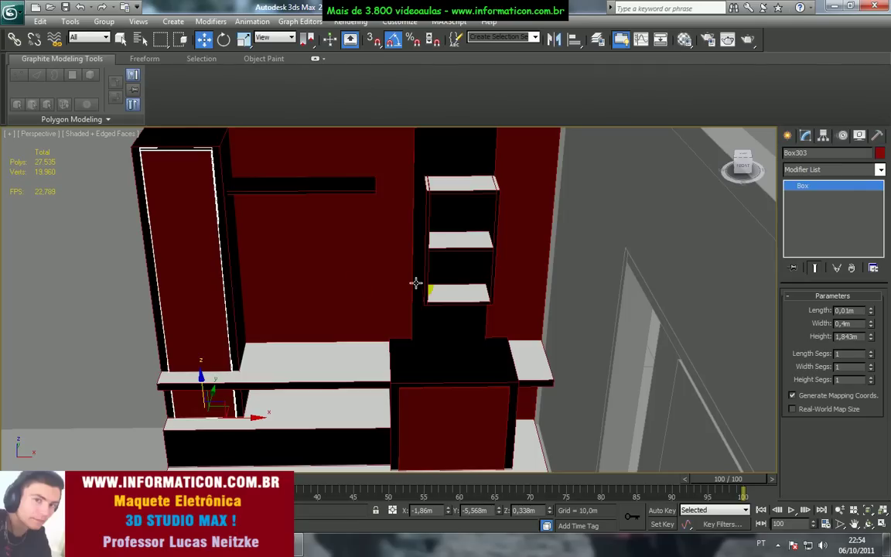
{"action": "left_click", "coordinate": [444, 406], "text": "ctrl"}
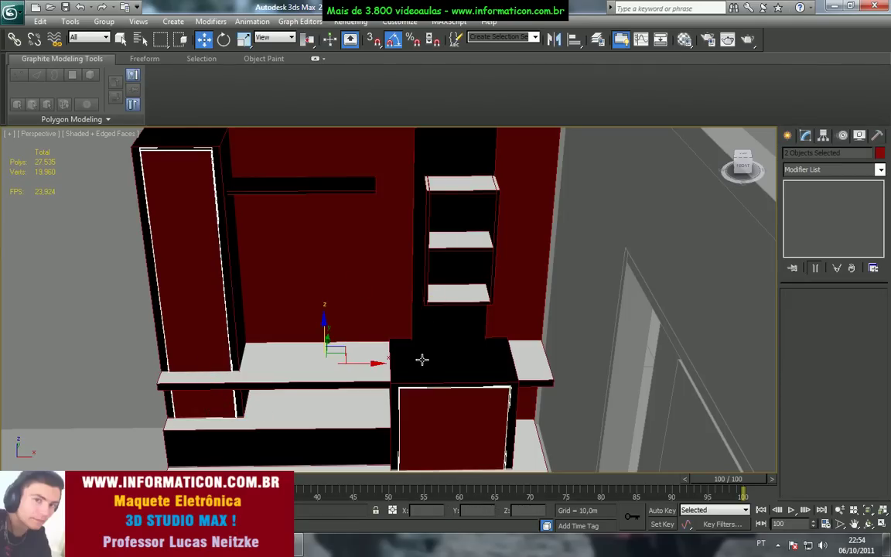
{"action": "key", "text": "m"}
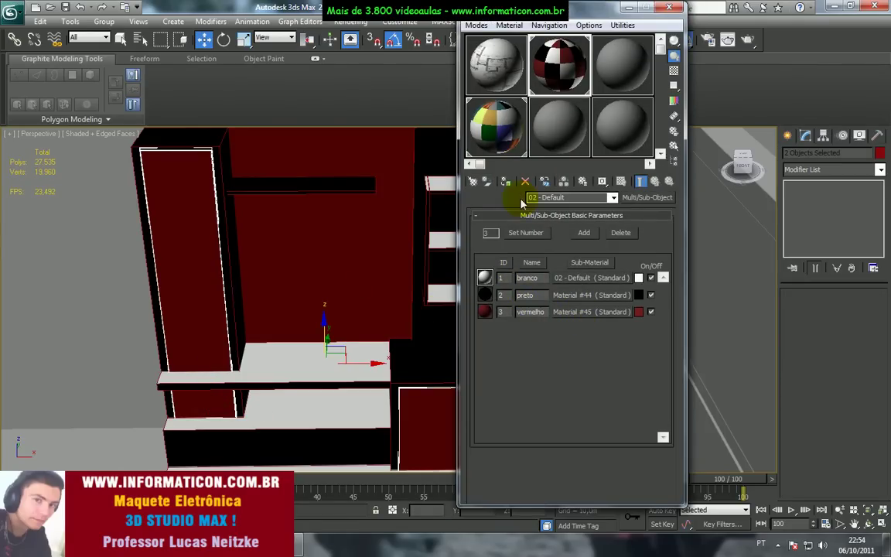
{"action": "left_click", "coordinate": [506, 182]}
{"action": "left_click", "coordinate": [667, 7]}
{"action": "left_click", "coordinate": [829, 169]}
{"action": "type", "text": "mat"}
{"action": "left_click", "coordinate": [821, 184]}
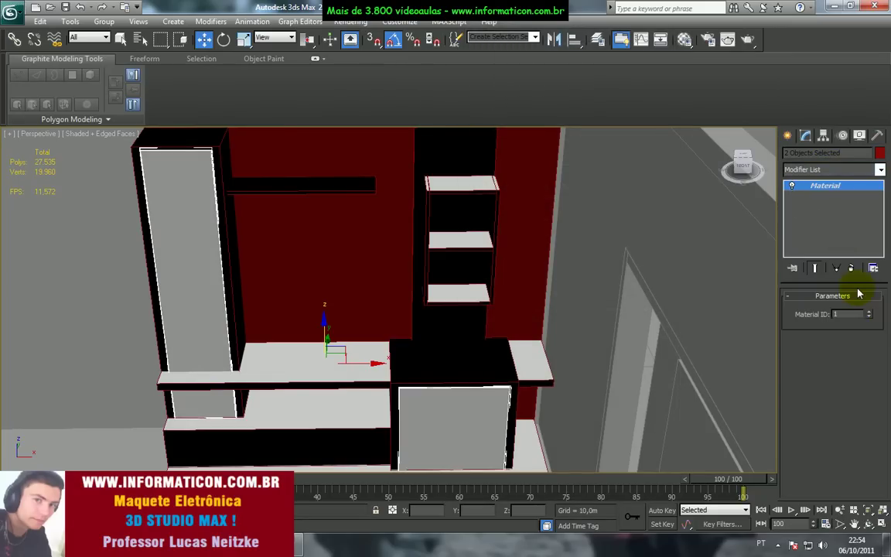
{"action": "left_click", "coordinate": [869, 312]}
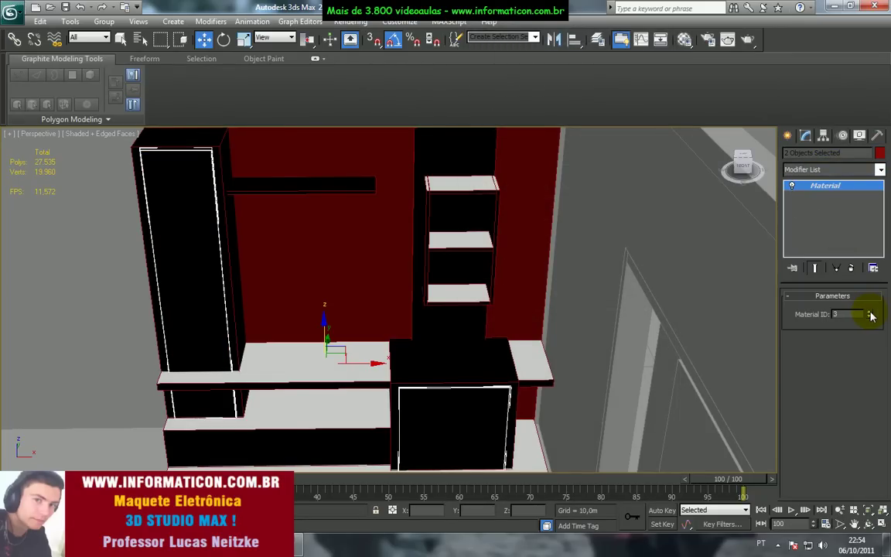
{"action": "middle_click_drag", "start_coordinate": [617, 280], "coordinate": [644, 253]}
{"action": "left_click", "coordinate": [643, 254]}
{"action": "key", "text": "m"}
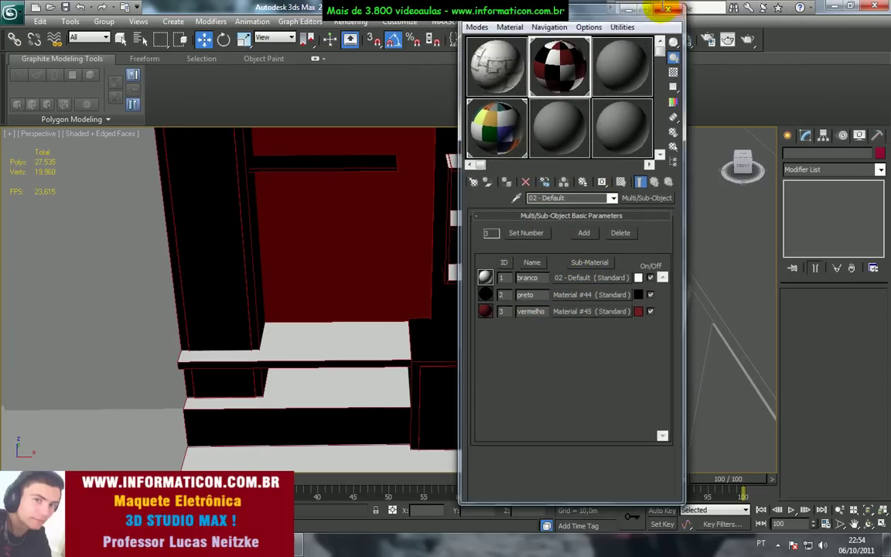
{"action": "left_click", "coordinate": [669, 7]}
{"action": "left_click", "coordinate": [456, 225]}
{"action": "key", "text": "m"}
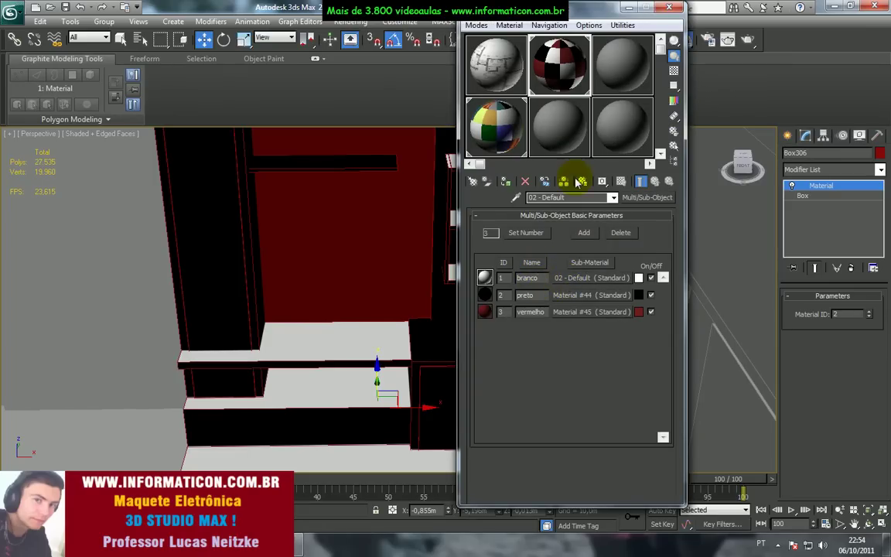
{"action": "left_click", "coordinate": [668, 9]}
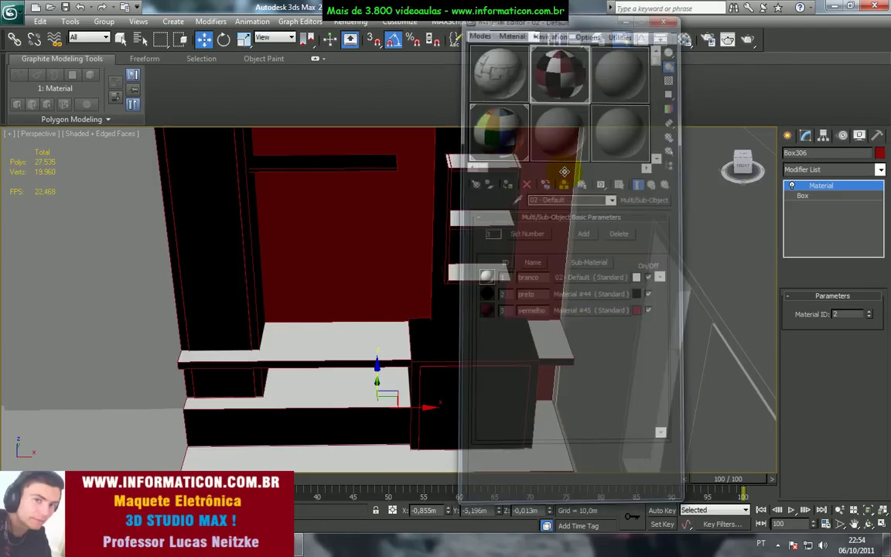
Step: Add a Material modifier with Material ID 1 to the open wall niche's outer panels, the long shelf, the drawer block and the base
{"action": "left_click", "coordinate": [498, 174]}
{"action": "middle_click_drag", "start_coordinate": [498, 199], "coordinate": [535, 193], "text": "alt"}
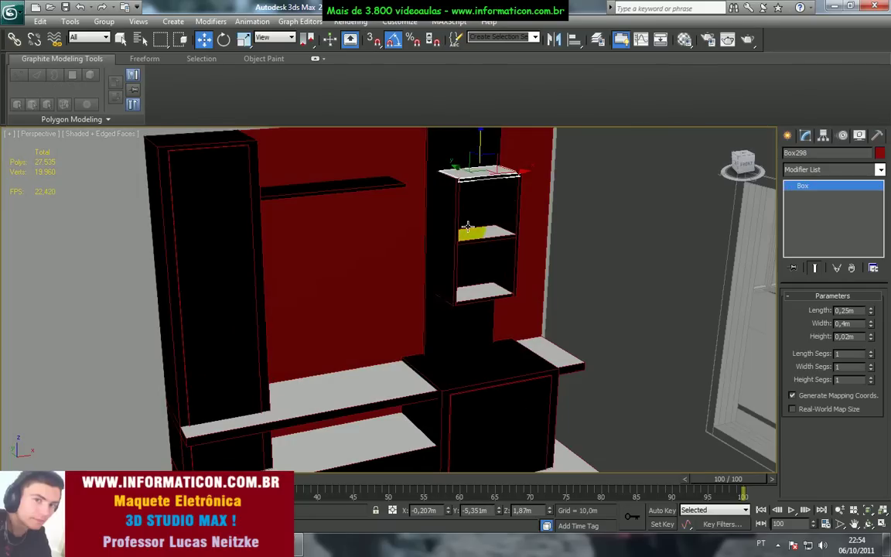
{"action": "left_click", "coordinate": [459, 230], "text": "ctrl"}
{"action": "middle_click_drag", "start_coordinate": [473, 254], "coordinate": [505, 278], "text": "alt"}
{"action": "left_click", "coordinate": [512, 227], "text": "ctrl"}
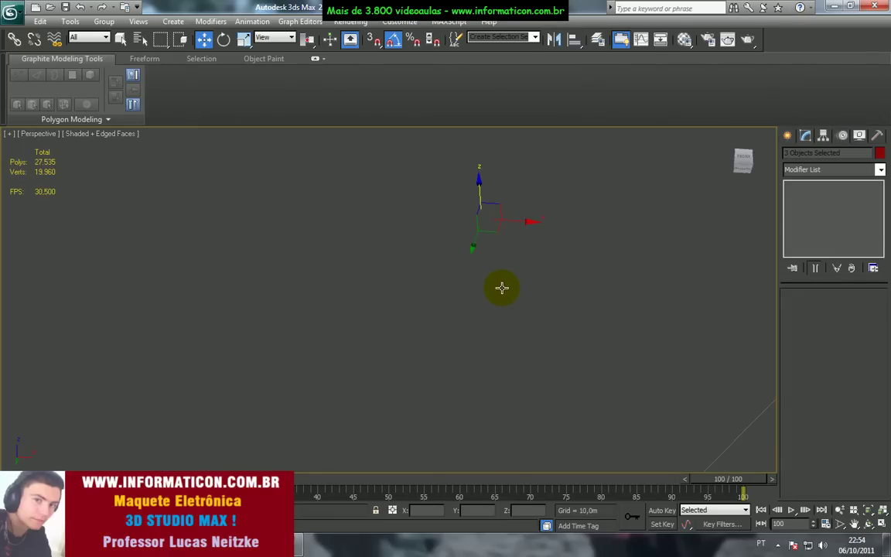
{"action": "key", "text": "F3"}
{"action": "left_click", "coordinate": [504, 283], "text": "ctrl"}
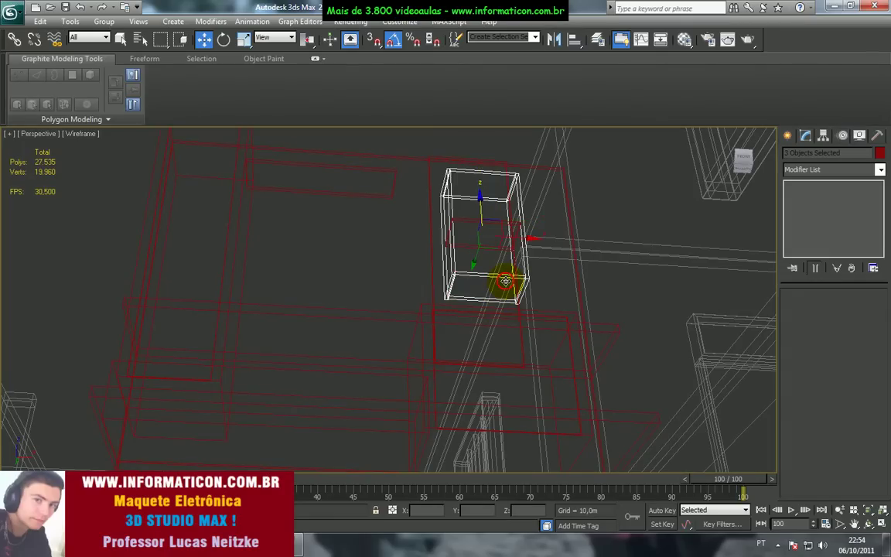
{"action": "key", "text": "F3"}
{"action": "mouse_move", "coordinate": [465, 390]}
{"action": "middle_mouse_down", "text": "alt"}
{"action": "mouse_move", "coordinate": [491, 308]}
{"action": "mouse_move", "coordinate": [452, 334]}
{"action": "middle_mouse_up", "text": "alt"}
{"action": "left_click", "coordinate": [412, 281], "text": "ctrl"}
{"action": "left_click", "coordinate": [401, 329], "text": "ctrl"}
{"action": "left_click", "coordinate": [397, 393], "text": "ctrl"}
{"action": "middle_click_drag", "start_coordinate": [398, 393], "coordinate": [394, 449]}
{"action": "scroll", "coordinate": [412, 373], "scroll_direction": "down", "scroll_amount": 3}
{"action": "middle_click_drag", "start_coordinate": [412, 373], "coordinate": [424, 302], "text": "alt"}
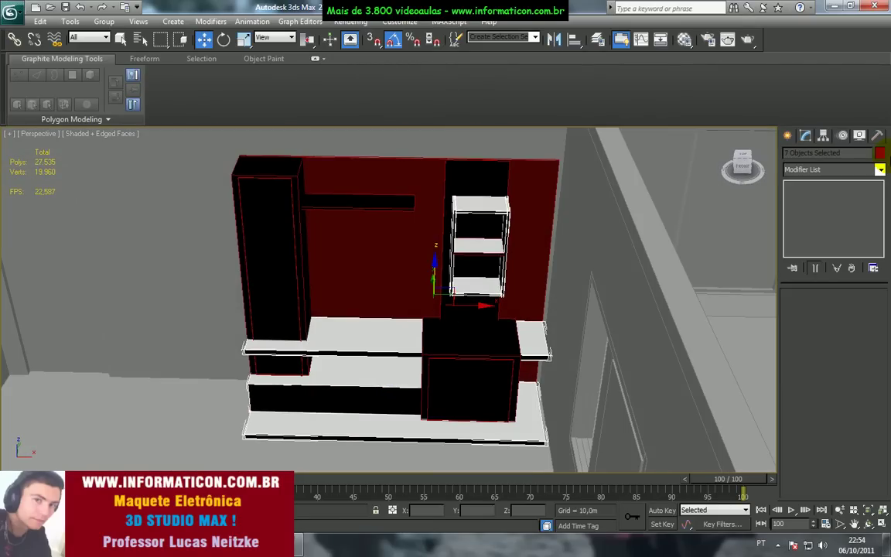
{"action": "left_click", "coordinate": [881, 169]}
{"action": "key", "text": "m"}
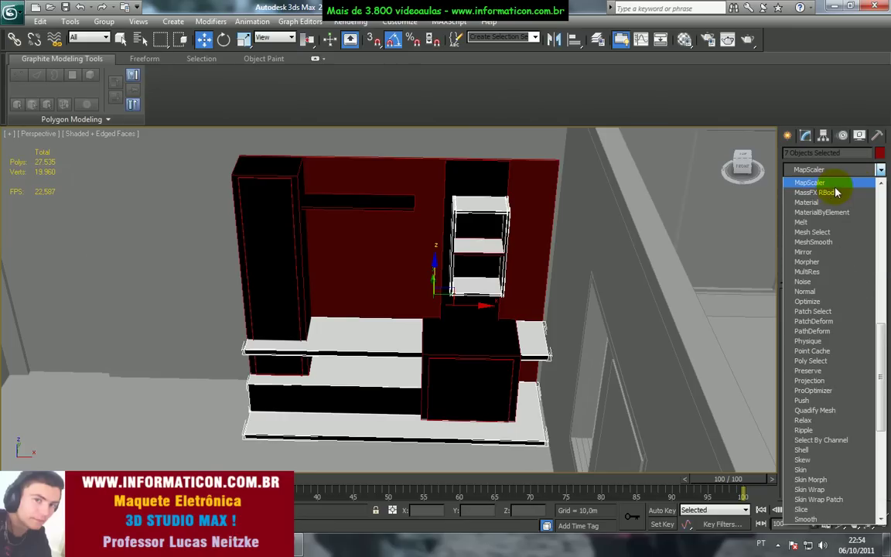
{"action": "left_click", "coordinate": [820, 194]}
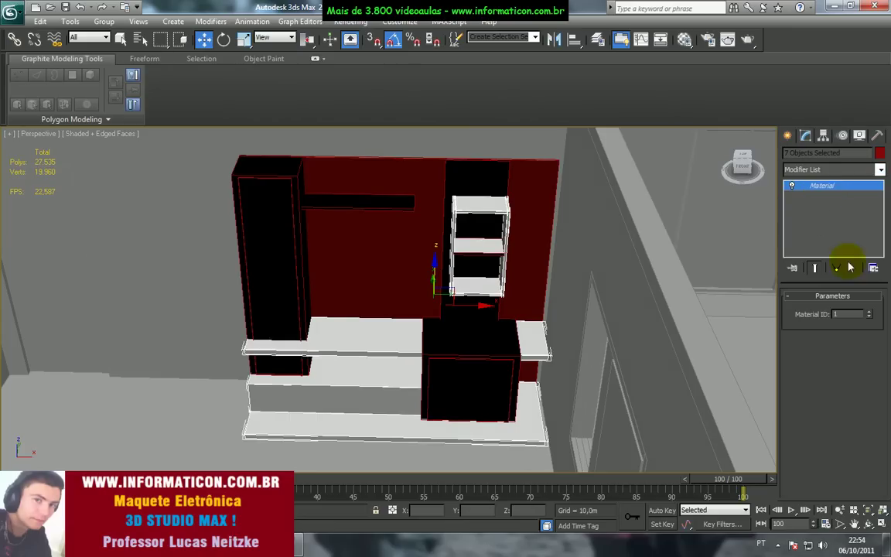
{"action": "left_click", "coordinate": [869, 311]}
{"action": "left_click", "coordinate": [871, 317]}
{"action": "left_click", "coordinate": [663, 245]}
Step: Assign the Multi/Sub-Object material to the wide back panel with Material ID 2
{"action": "scroll", "coordinate": [565, 246], "scroll_direction": "up", "scroll_amount": 3}
{"action": "middle_click_drag", "start_coordinate": [565, 246], "coordinate": [583, 241], "text": "alt"}
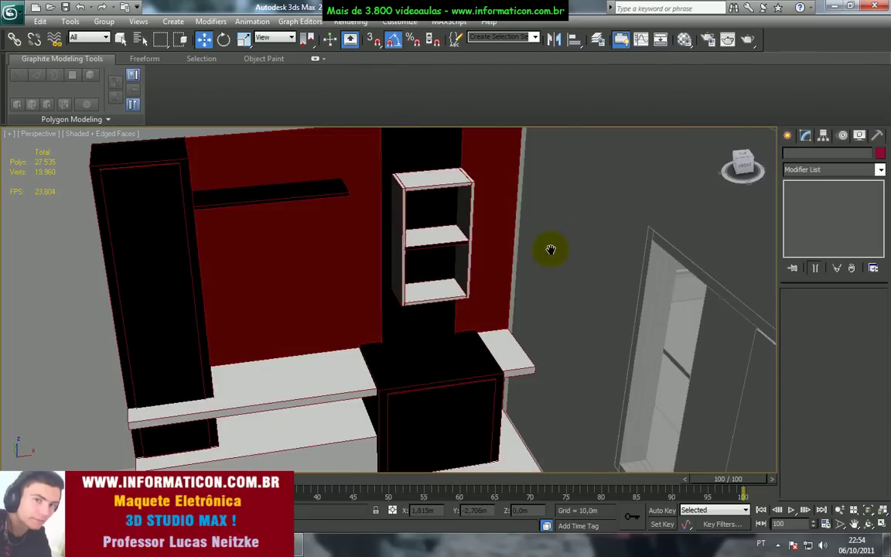
{"action": "middle_click_drag", "start_coordinate": [433, 281], "coordinate": [477, 253]}
{"action": "left_click", "coordinate": [378, 248]}
{"action": "left_click", "coordinate": [857, 311]}
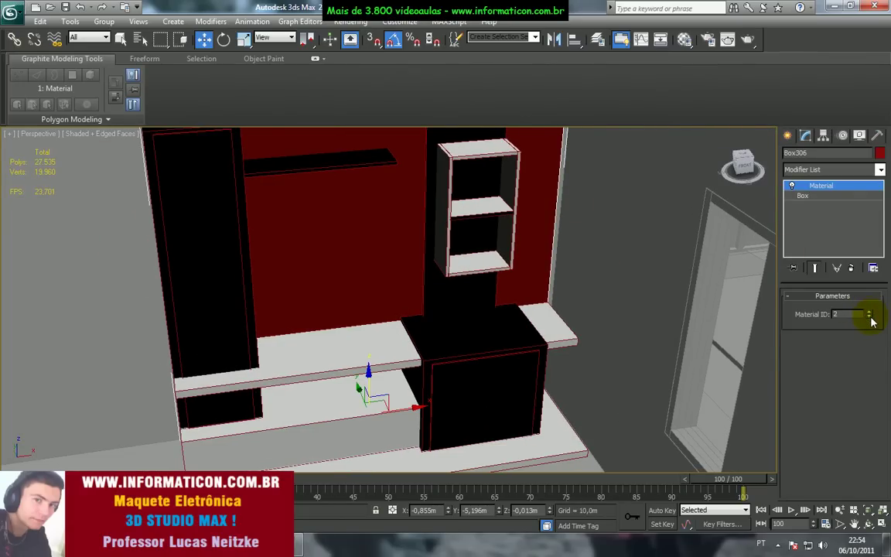
{"action": "middle_click_drag", "start_coordinate": [686, 273], "coordinate": [561, 175], "text": "alt"}
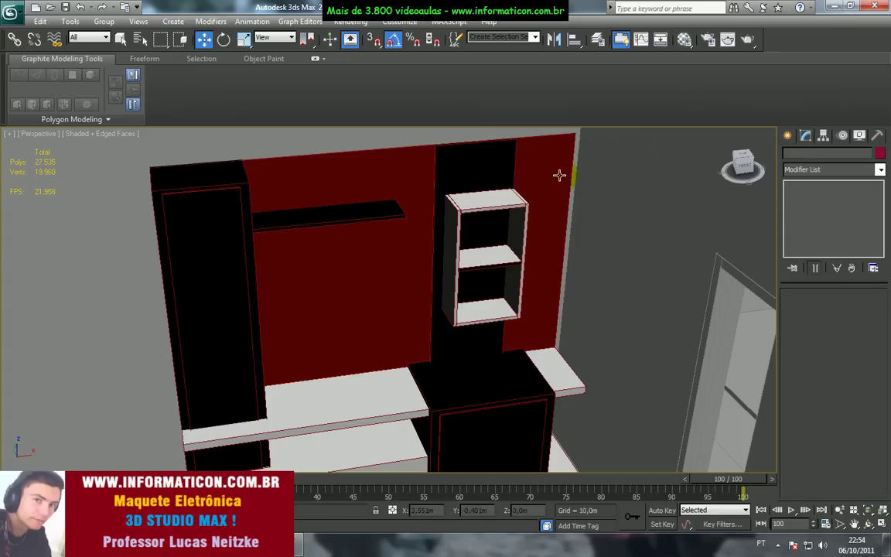
{"action": "key", "text": "m"}
{"action": "left_click", "coordinate": [505, 185]}
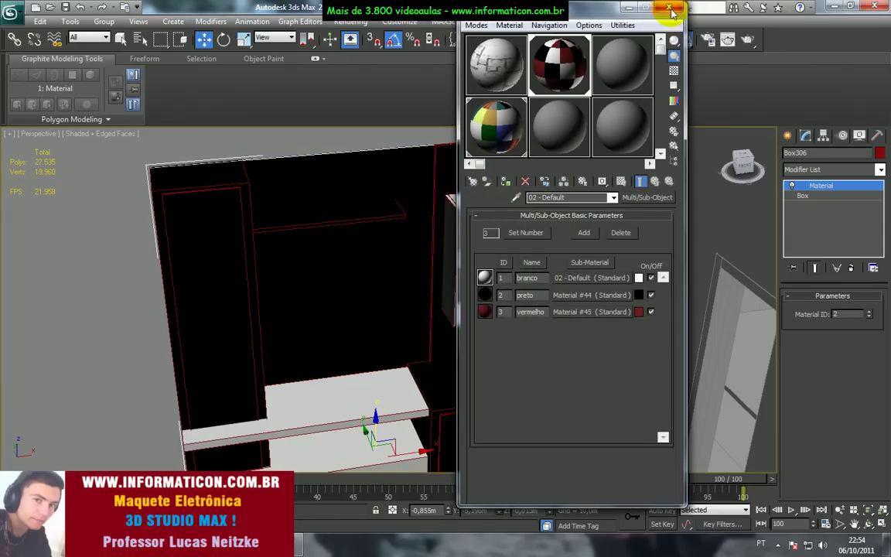
{"action": "left_click", "coordinate": [669, 7]}
{"action": "left_click", "coordinate": [590, 207]}
Step: Remove the Material modifier from the tall and low cabinet doors
{"action": "scroll", "coordinate": [527, 239], "scroll_direction": "down", "scroll_amount": 5}
{"action": "middle_click_drag", "start_coordinate": [526, 239], "coordinate": [323, 258], "text": "alt"}
{"action": "scroll", "coordinate": [485, 273], "scroll_direction": "up", "scroll_amount": 3}
{"action": "scroll", "coordinate": [485, 273], "scroll_direction": "down", "scroll_amount": 4}
{"action": "scroll", "coordinate": [314, 261], "scroll_direction": "up", "scroll_amount": 3}
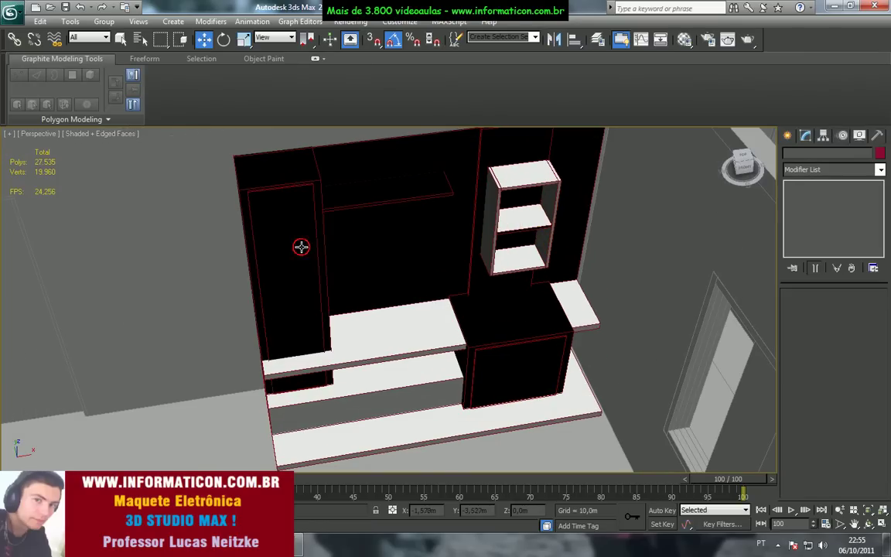
{"action": "left_click", "coordinate": [303, 245]}
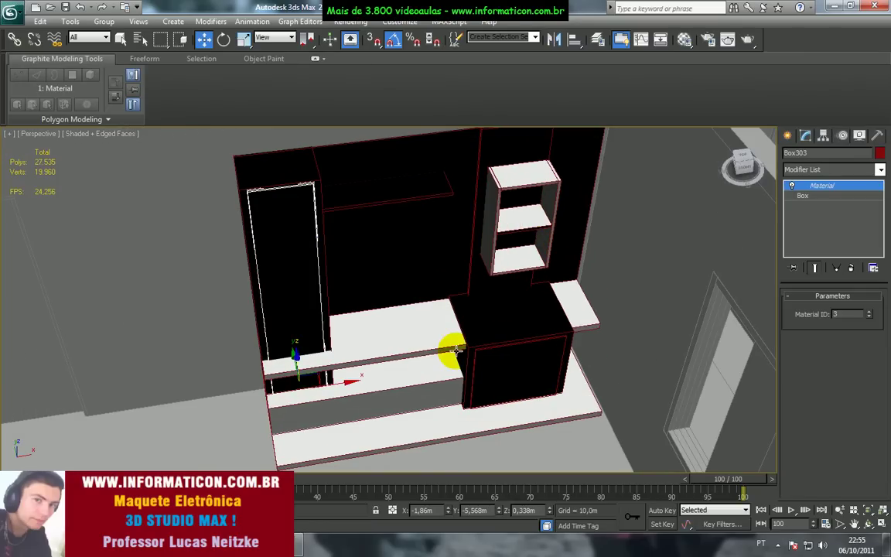
{"action": "left_click", "coordinate": [511, 366], "text": "ctrl"}
{"action": "key", "text": "m"}
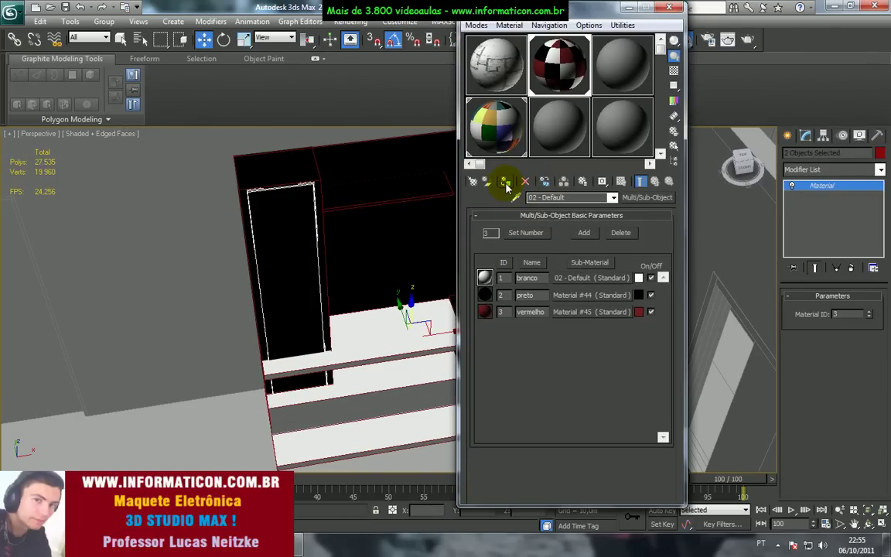
{"action": "left_click", "coordinate": [757, 264]}
{"action": "left_click", "coordinate": [869, 317]}
{"action": "left_click", "coordinate": [870, 317]}
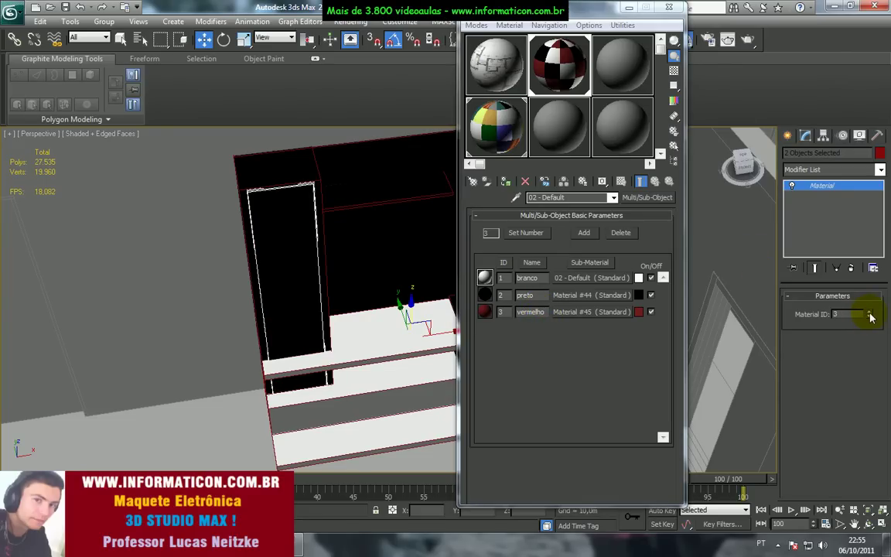
{"action": "left_click", "coordinate": [869, 316]}
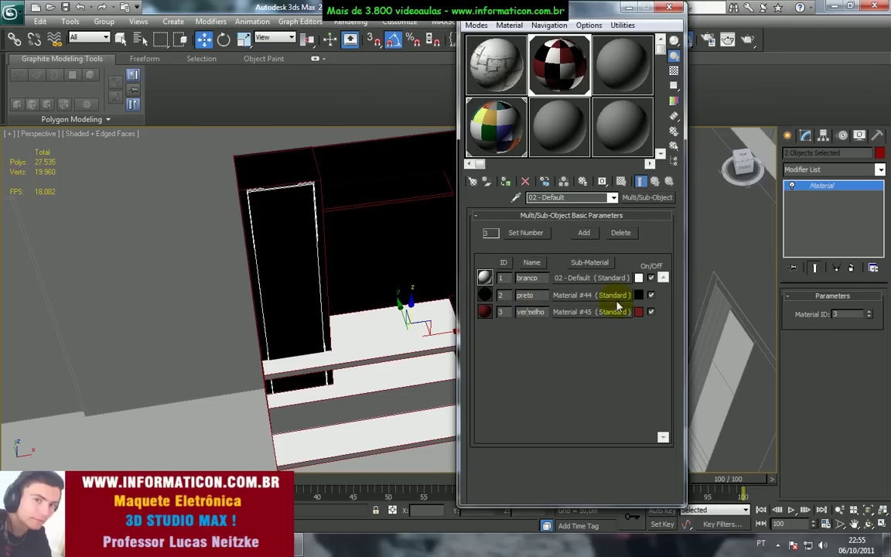
{"action": "left_click", "coordinate": [851, 267]}
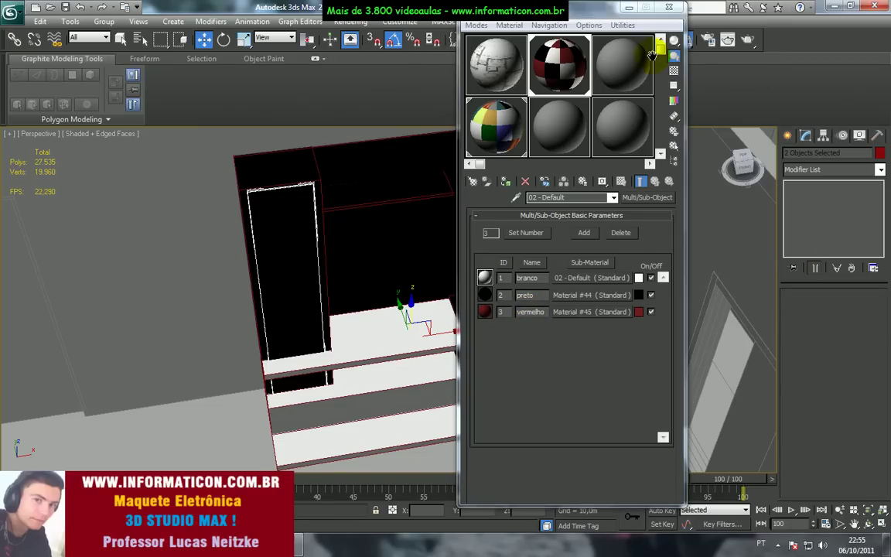
{"action": "left_click", "coordinate": [669, 8]}
Step: Assign the Multi/Sub-Object material to both cabinet doors again and give them a new Material modifier with Material ID 3
{"action": "left_click", "coordinate": [379, 323]}
{"action": "left_click", "coordinate": [281, 296]}
{"action": "left_click", "coordinate": [518, 380], "text": "ctrl"}
{"action": "key", "text": "m"}
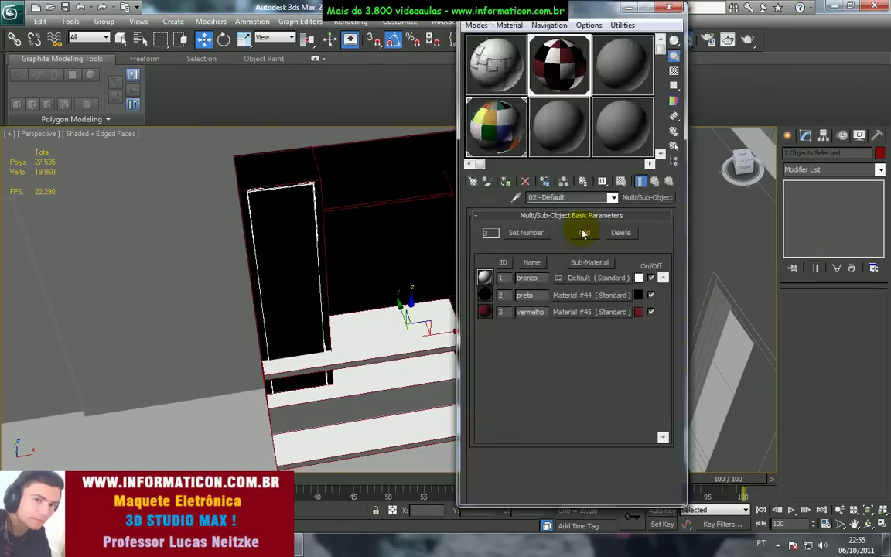
{"action": "left_click", "coordinate": [505, 181]}
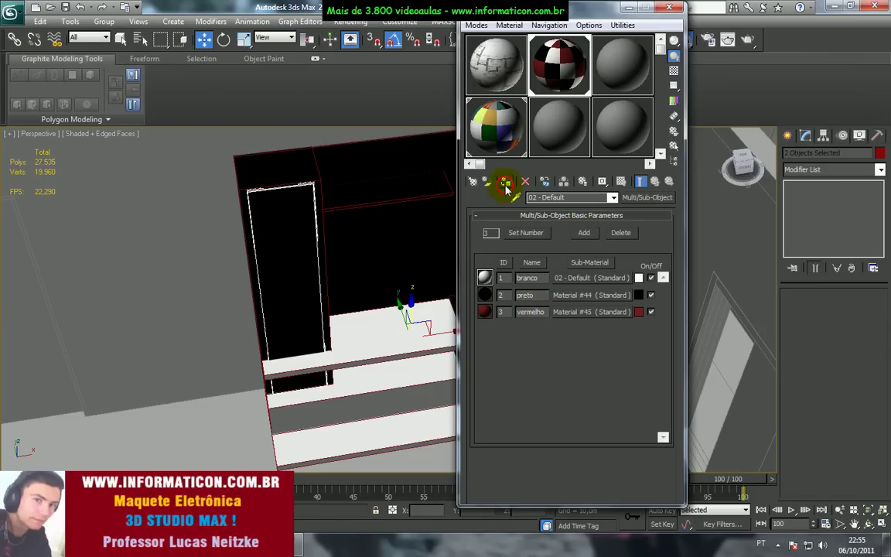
{"action": "left_click", "coordinate": [816, 171]}
{"action": "scroll", "coordinate": [816, 188], "scroll_direction": "down", "scroll_amount": 10}
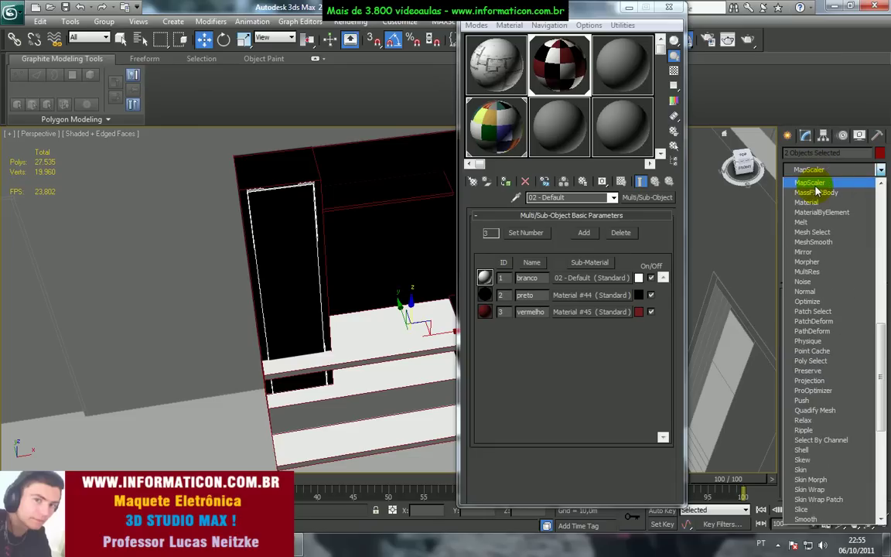
{"action": "left_click", "coordinate": [810, 188]}
{"action": "left_click", "coordinate": [870, 312]}
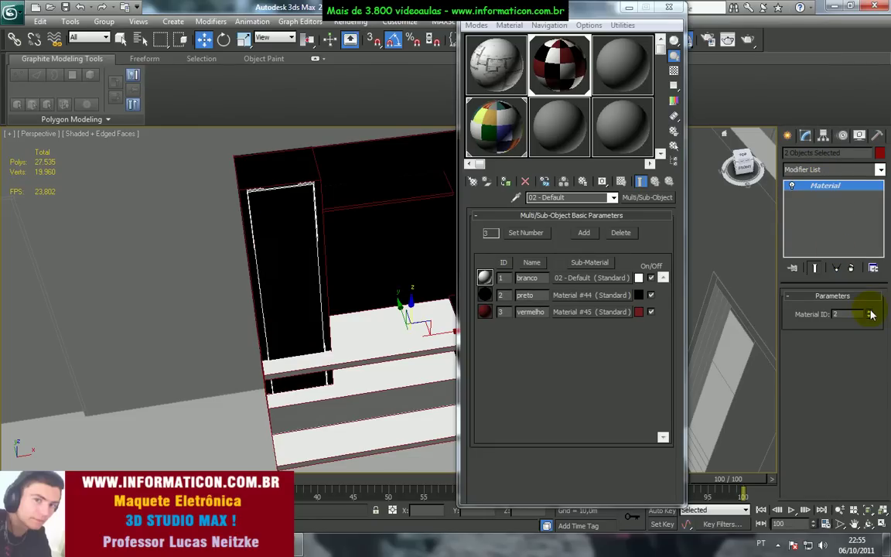
Step: Brighten the vermelho sub-material's diffuse color to red (159, 37, 37)
{"action": "left_click", "coordinate": [592, 312]}
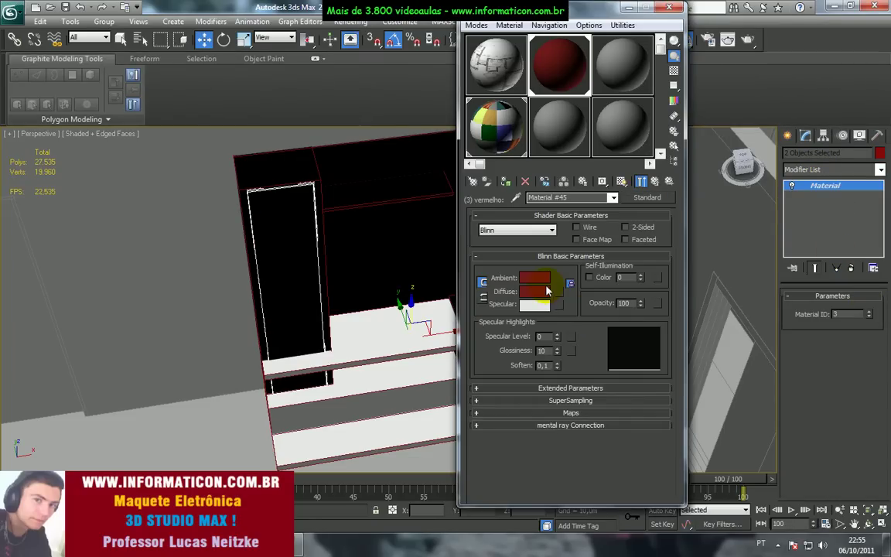
{"action": "left_click", "coordinate": [534, 290]}
{"action": "mouse_move", "coordinate": [433, 140]}
{"action": "left_mouse_down"}
{"action": "mouse_move", "coordinate": [424, 139]}
{"action": "mouse_move", "coordinate": [445, 140]}
{"action": "left_mouse_up"}
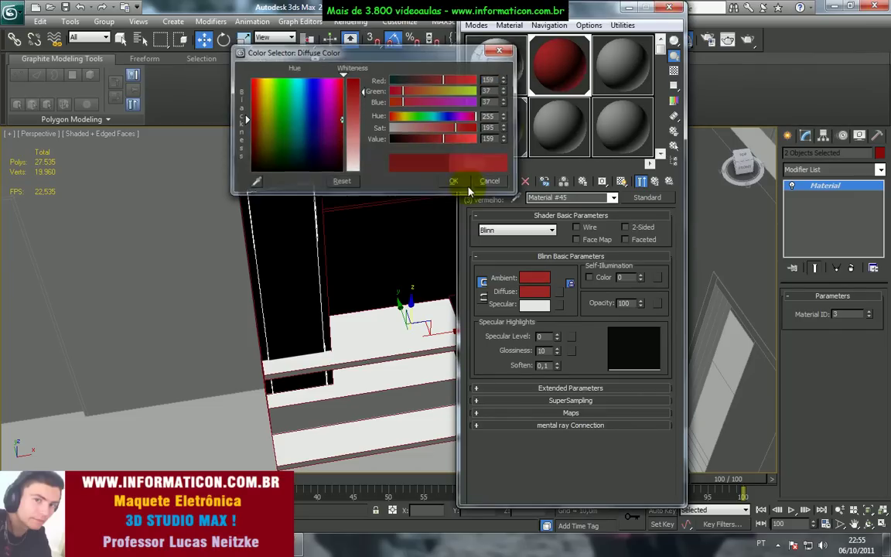
{"action": "left_click", "coordinate": [454, 181]}
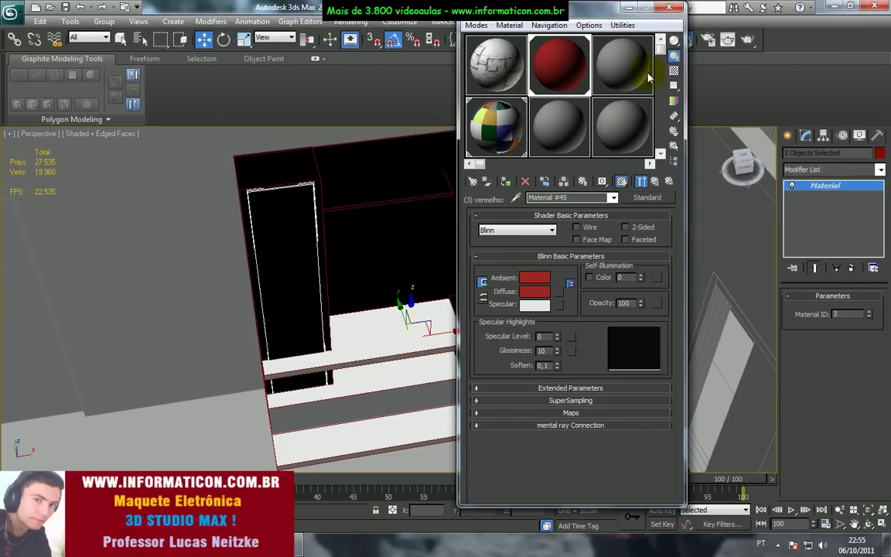
{"action": "left_click", "coordinate": [670, 8]}
{"action": "left_click", "coordinate": [630, 165]}
Step: Add a UVW Map modifier with Planar mapping to the tall cabinet door
{"action": "middle_click_drag", "start_coordinate": [630, 165], "coordinate": [276, 271], "text": "alt"}
{"action": "left_click", "coordinate": [275, 271]}
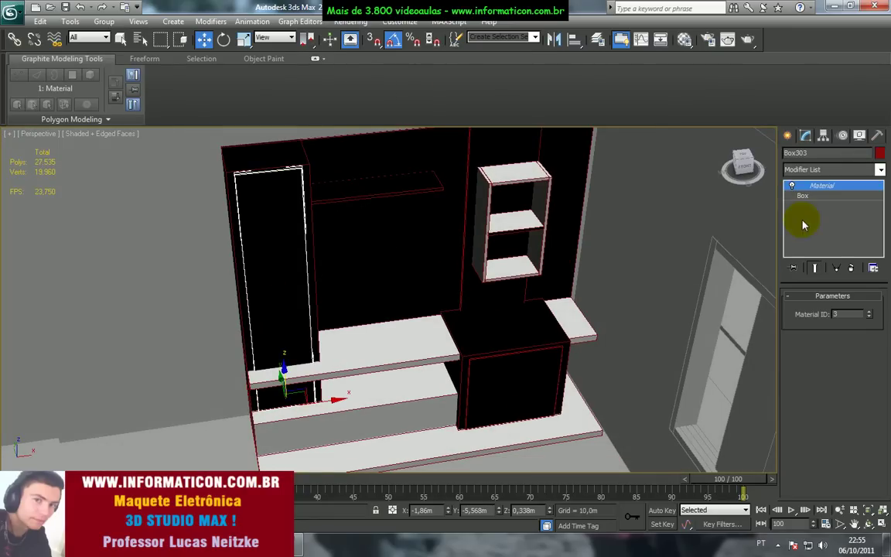
{"action": "left_click", "coordinate": [827, 167]}
{"action": "key", "text": "u"}
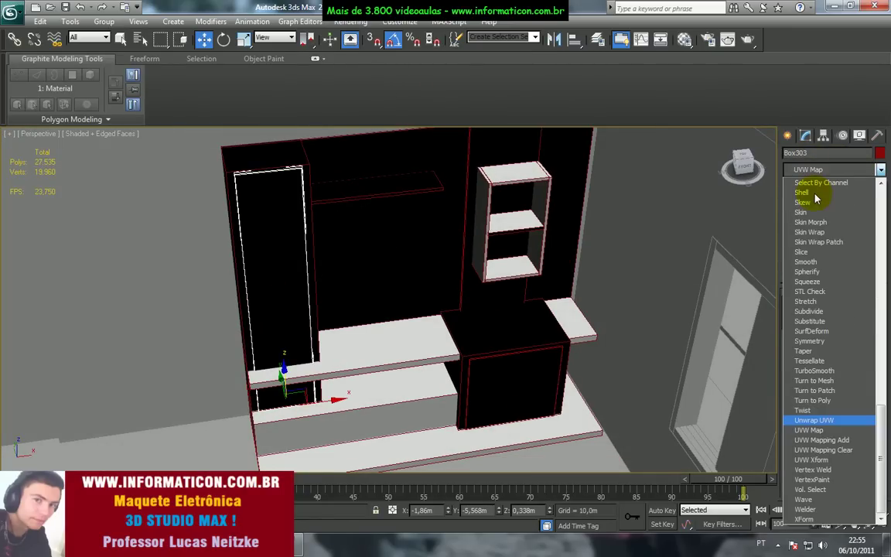
{"action": "left_click", "coordinate": [827, 432]}
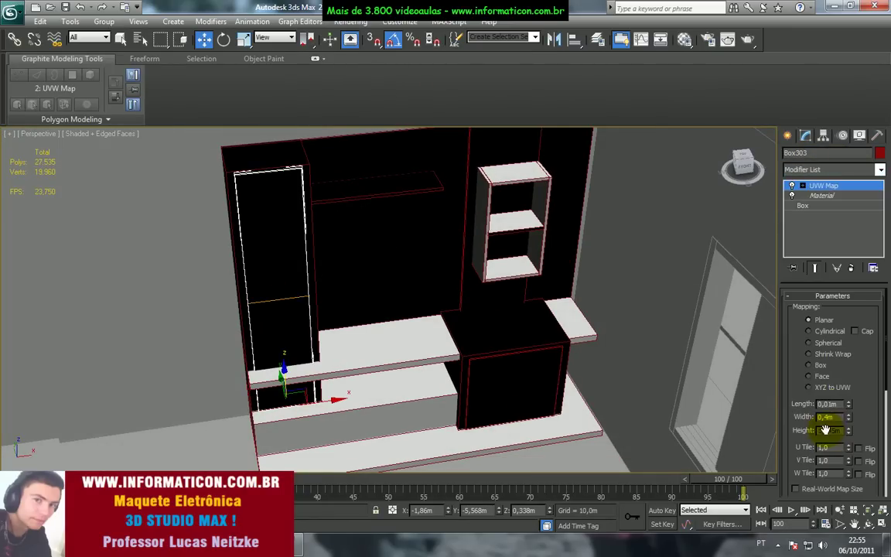
{"action": "left_click", "coordinate": [832, 333]}
{"action": "left_click", "coordinate": [824, 320]}
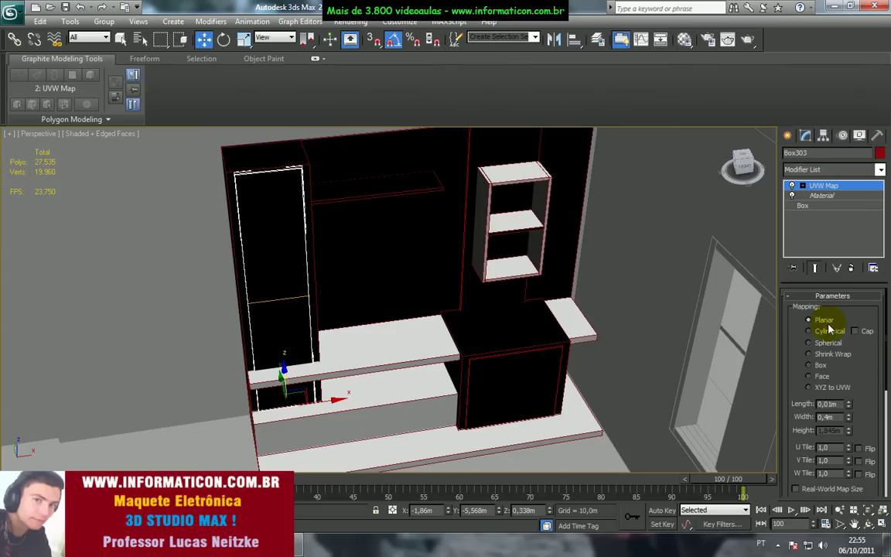
Step: Remove the UVW Map modifier from the tall cabinet door and return to its Material modifier
{"action": "left_click", "coordinate": [851, 268]}
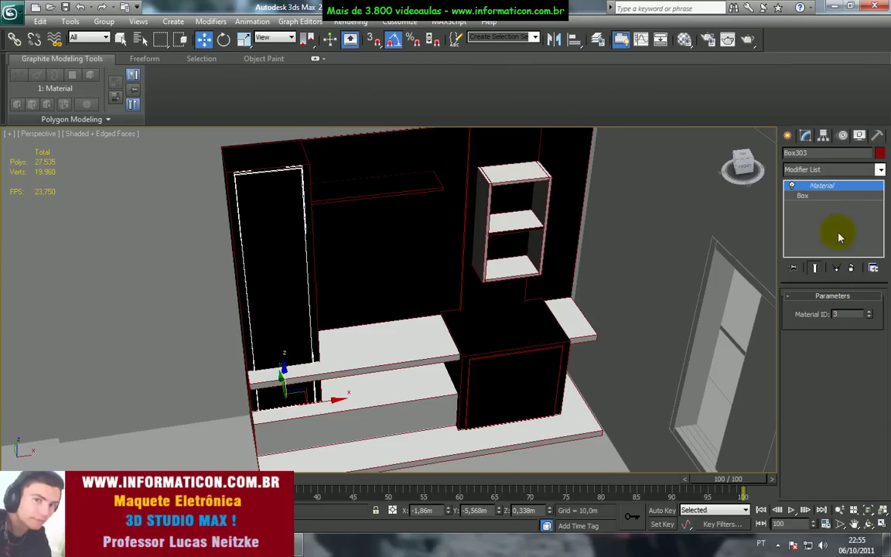
{"action": "left_click", "coordinate": [815, 269]}
{"action": "left_click", "coordinate": [805, 196]}
{"action": "left_click", "coordinate": [819, 186]}
Step: Try the Material IDs from 1 to 3 on the cabinet doors' shared Material modifier, ending on 1
{"action": "left_click", "coordinate": [869, 318]}
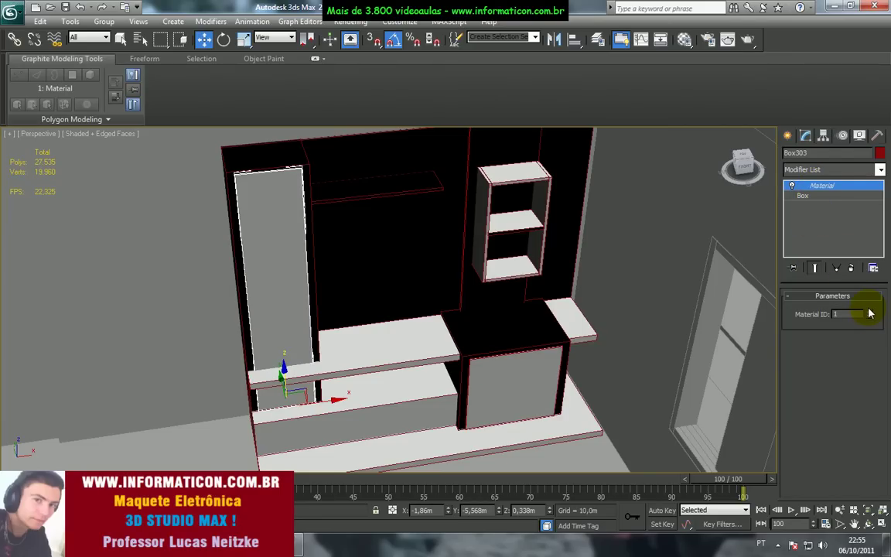
{"action": "left_click", "coordinate": [869, 312]}
{"action": "left_click", "coordinate": [869, 312]}
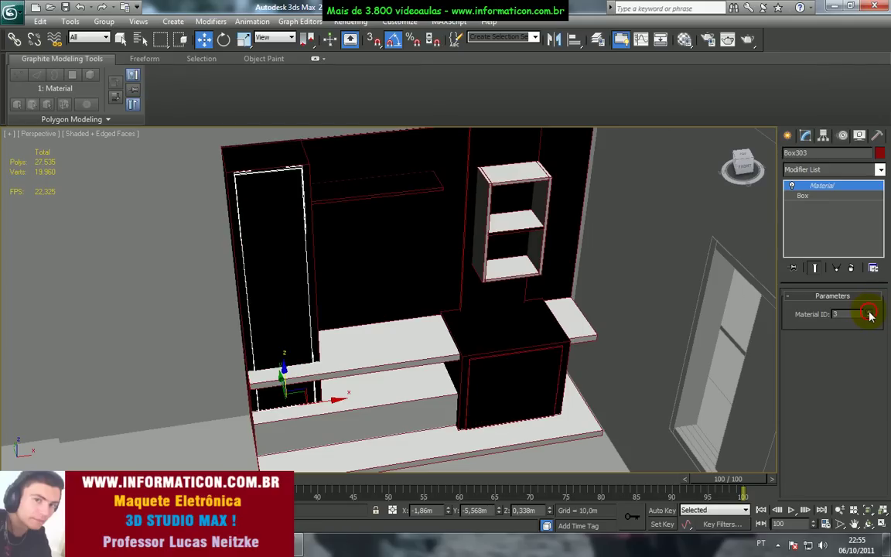
{"action": "left_click", "coordinate": [869, 318]}
{"action": "left_click", "coordinate": [870, 318]}
{"action": "left_click", "coordinate": [870, 313]}
{"action": "left_click", "coordinate": [869, 318]}
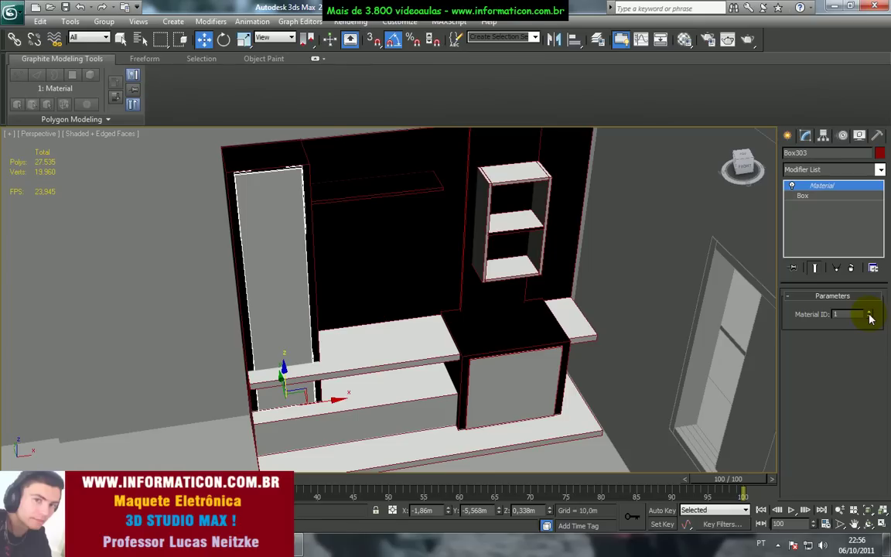
Step: Replace the furniture Multi/Sub-Object material's sub-materials with three new ones, naming the first two branco and preto
{"action": "key", "text": "m"}
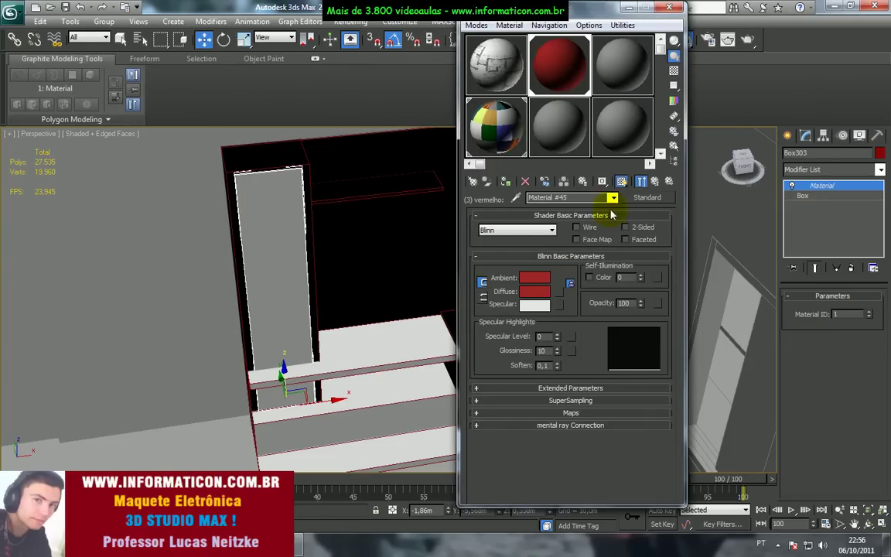
{"action": "left_click", "coordinate": [656, 182]}
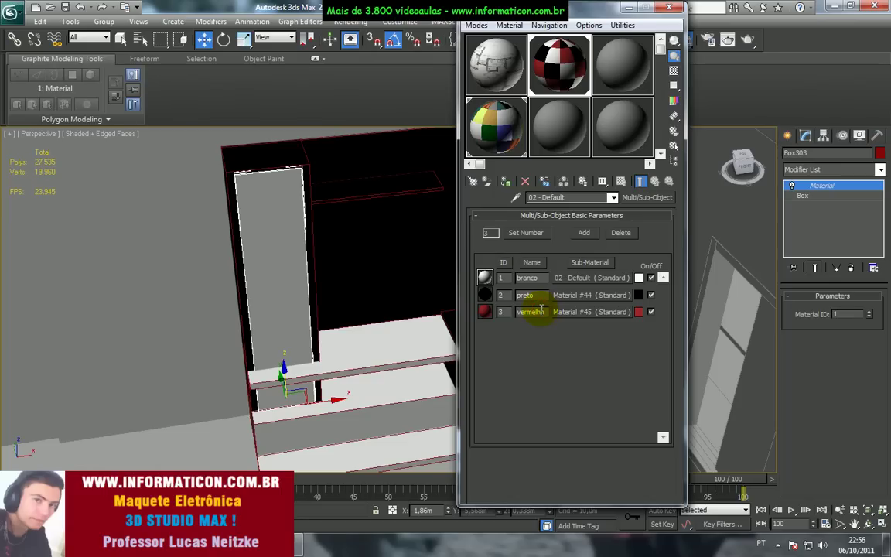
{"action": "left_click", "coordinate": [588, 233]}
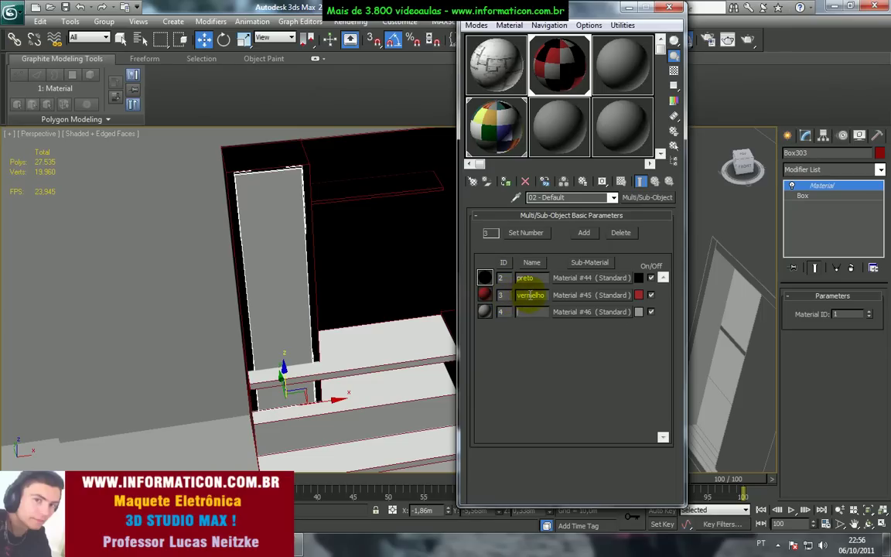
{"action": "left_click", "coordinate": [627, 234]}
{"action": "left_click", "coordinate": [626, 234]}
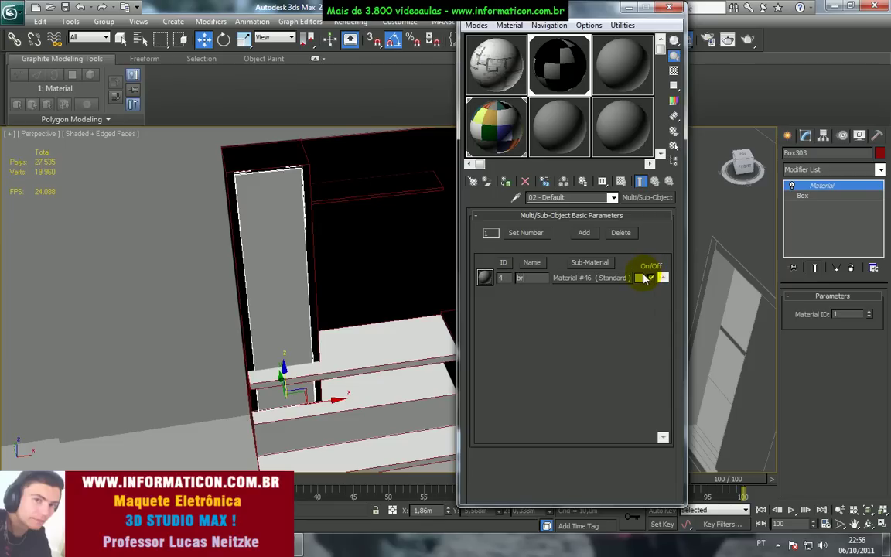
{"action": "left_click", "coordinate": [588, 234]}
{"action": "left_click", "coordinate": [588, 234]}
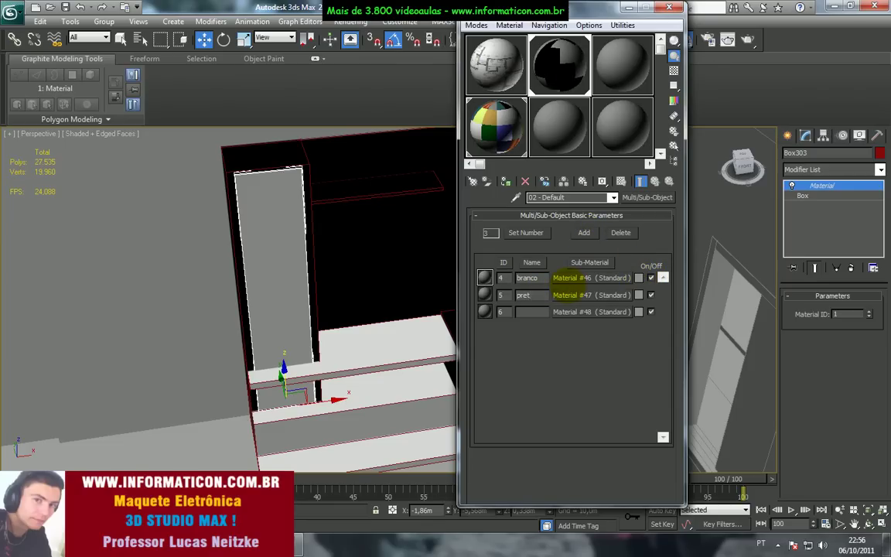
Step: Name the third sub-material vermelho and renumber the branco, preto and vermelho sub-materials as IDs 1, 2 and 3
{"action": "left_click", "coordinate": [534, 306]}
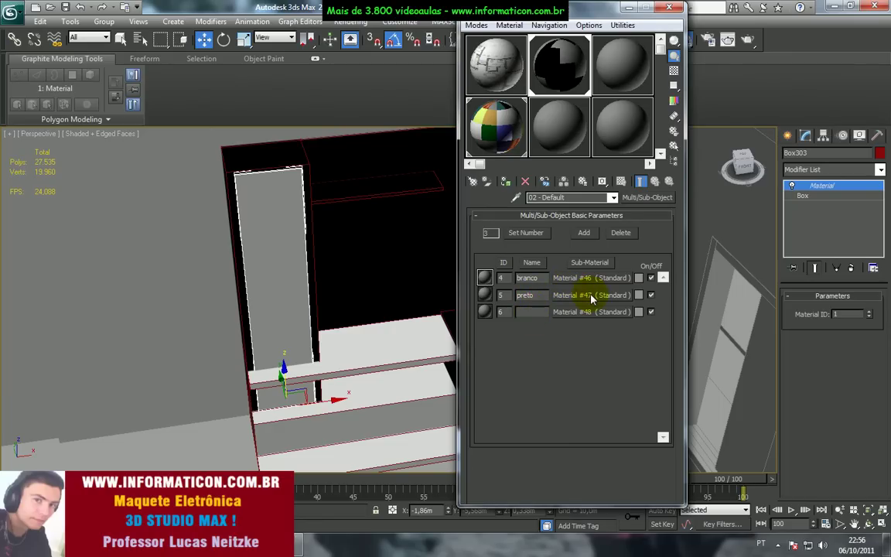
{"action": "type", "text": "vermelho"}
{"action": "key", "text": "Return"}
{"action": "left_click_drag", "start_coordinate": [506, 315], "coordinate": [488, 315]}
{"action": "type", "text": "3"}
{"action": "key", "text": "Return"}
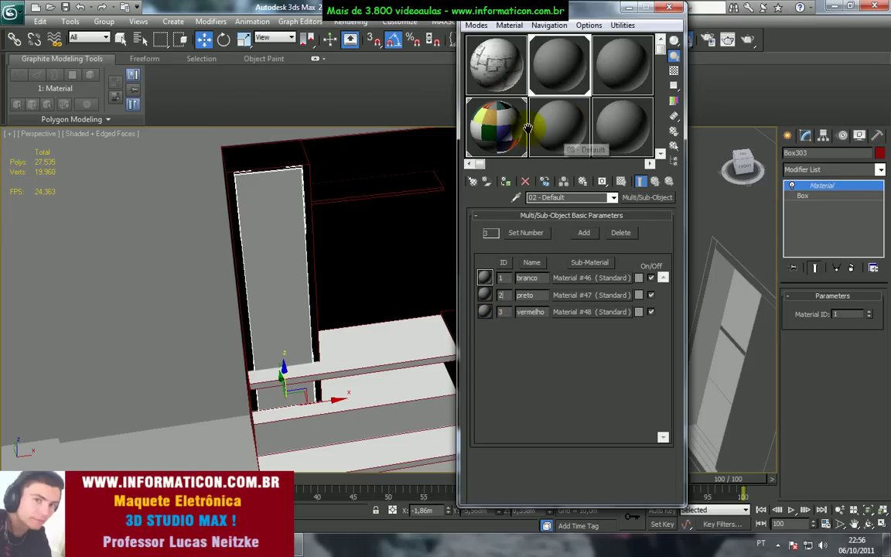
Step: Set the diffuse color of the furniture material's branco sub-material to near-white (249, 249, 249)
{"action": "left_click", "coordinate": [491, 120]}
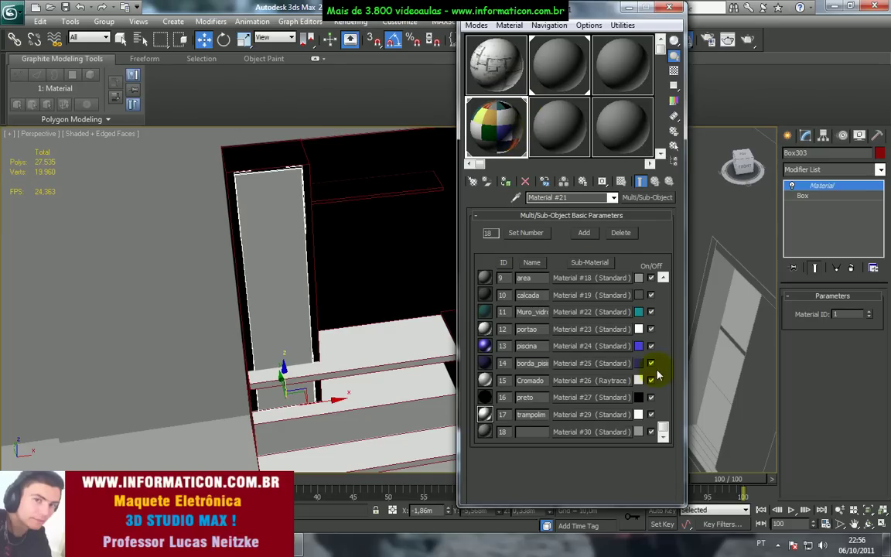
{"action": "left_click_drag", "start_coordinate": [662, 424], "coordinate": [662, 318]}
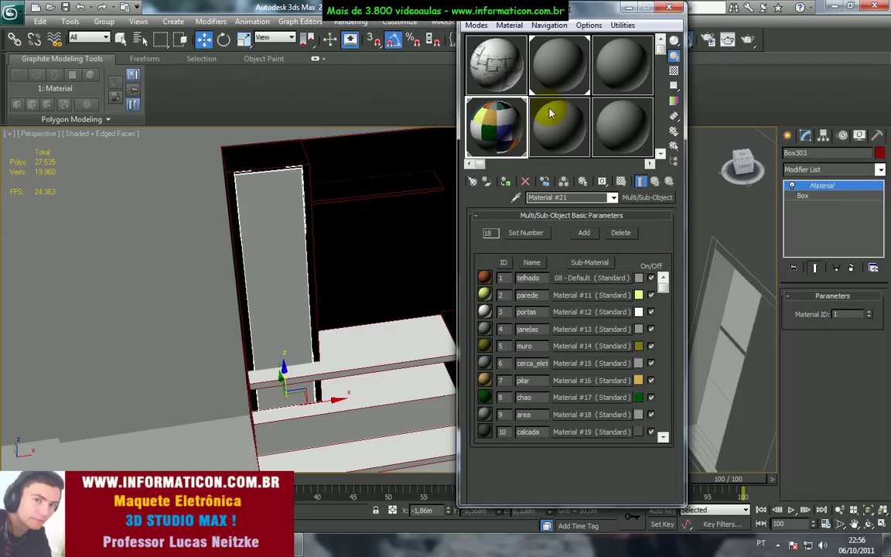
{"action": "left_click", "coordinate": [543, 62]}
{"action": "left_click", "coordinate": [573, 277]}
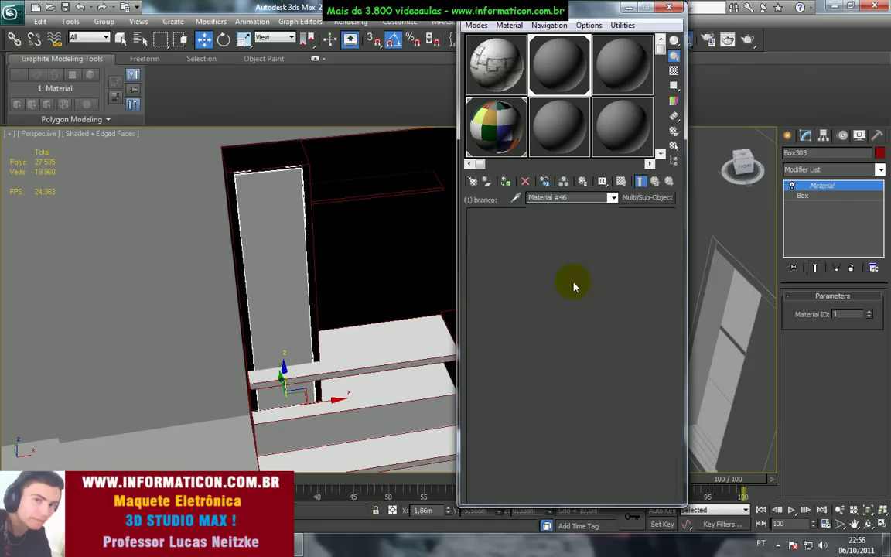
{"action": "left_click", "coordinate": [535, 291]}
{"action": "left_click_drag", "start_coordinate": [410, 139], "coordinate": [469, 138]}
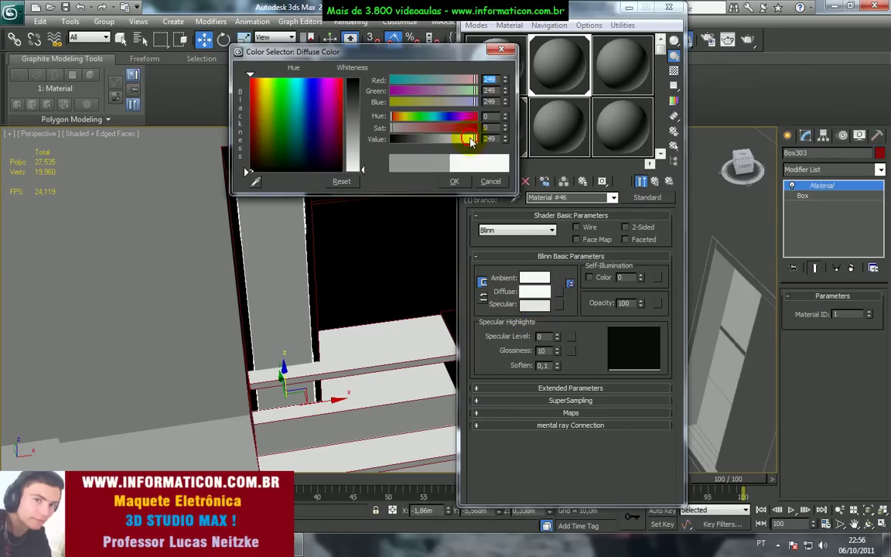
{"action": "left_click", "coordinate": [455, 182]}
{"action": "left_click", "coordinate": [643, 184]}
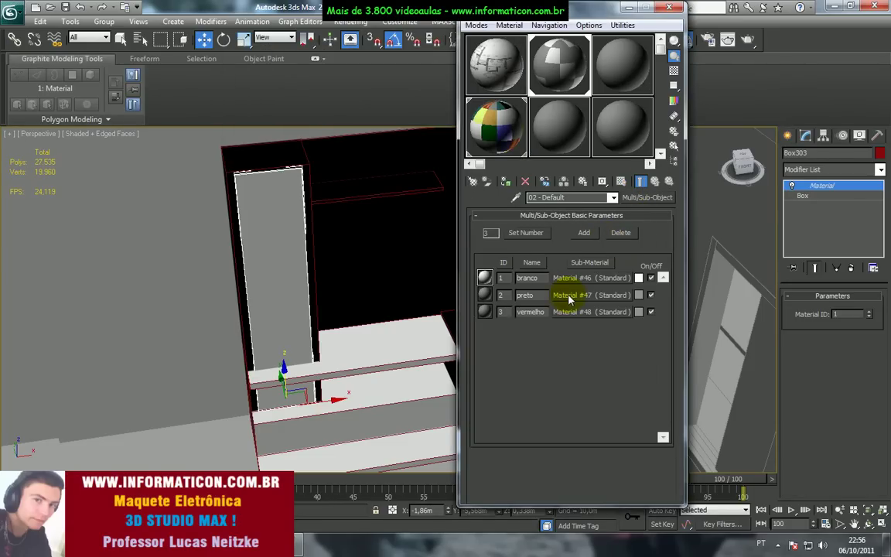
Step: Set the diffuse color of the preto sub-material to black
{"action": "left_click", "coordinate": [554, 295]}
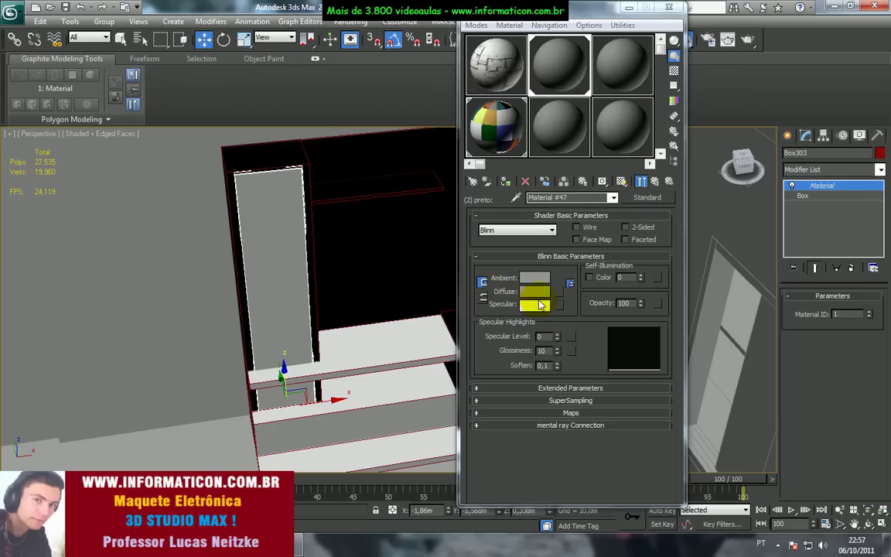
{"action": "left_click", "coordinate": [534, 304]}
{"action": "left_click", "coordinate": [500, 183]}
{"action": "left_click", "coordinate": [534, 291]}
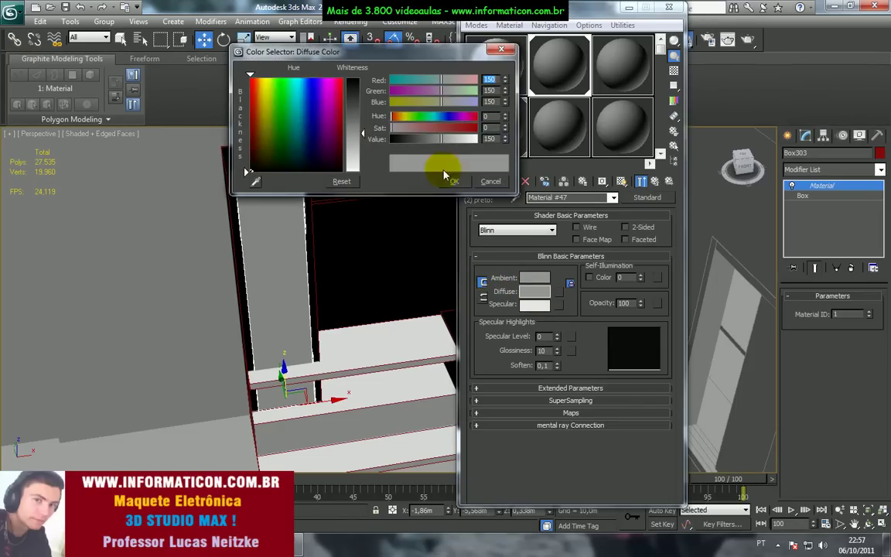
{"action": "left_click_drag", "start_coordinate": [417, 145], "coordinate": [389, 144]}
{"action": "left_click", "coordinate": [454, 181]}
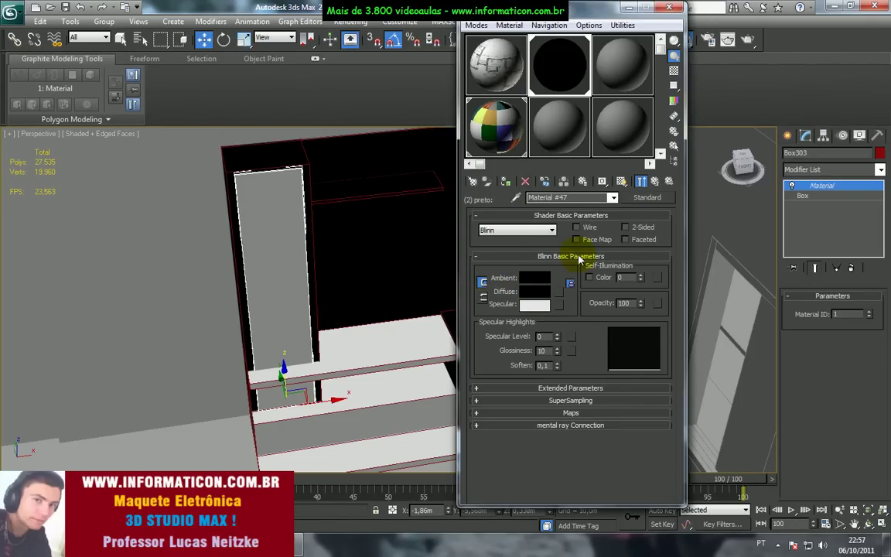
{"action": "left_click", "coordinate": [641, 182]}
Step: Set the diffuse color of the vermelho sub-material to a dark red
{"action": "left_click", "coordinate": [566, 312]}
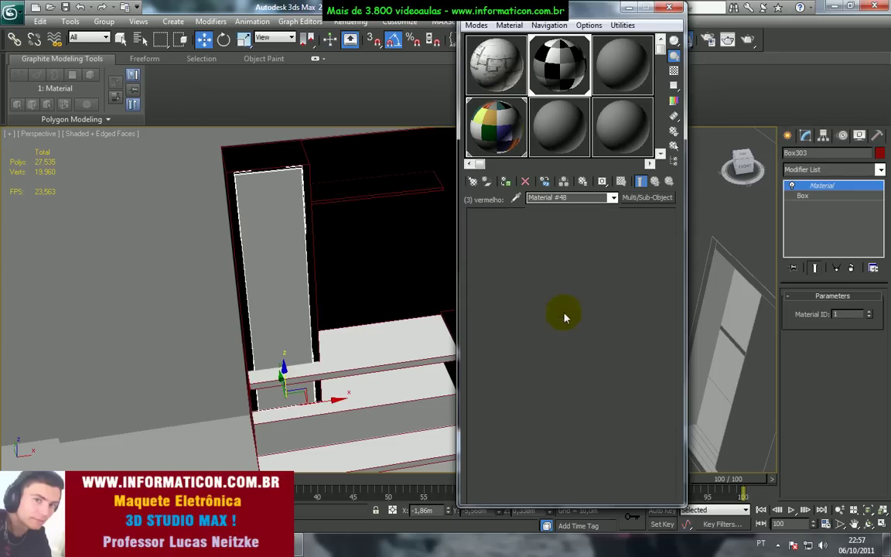
{"action": "left_click", "coordinate": [559, 292]}
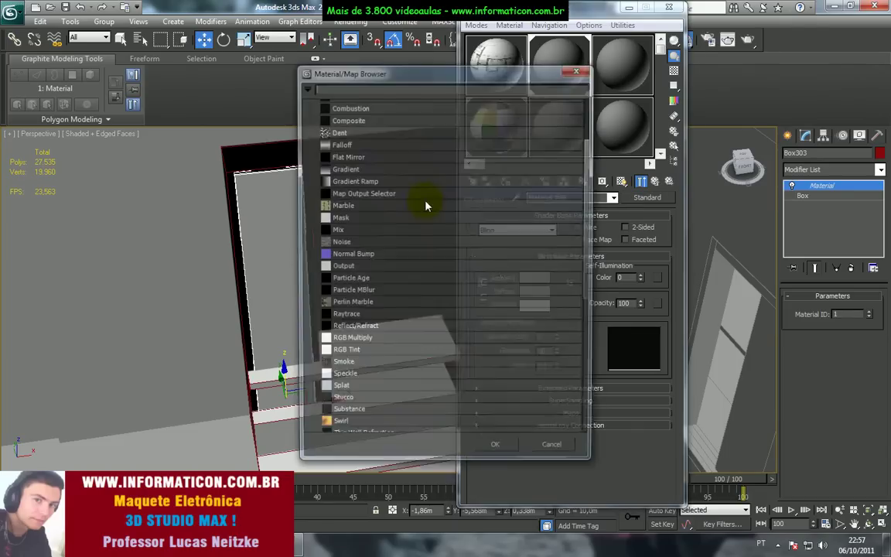
{"action": "left_click", "coordinate": [556, 452]}
{"action": "left_click", "coordinate": [534, 290]}
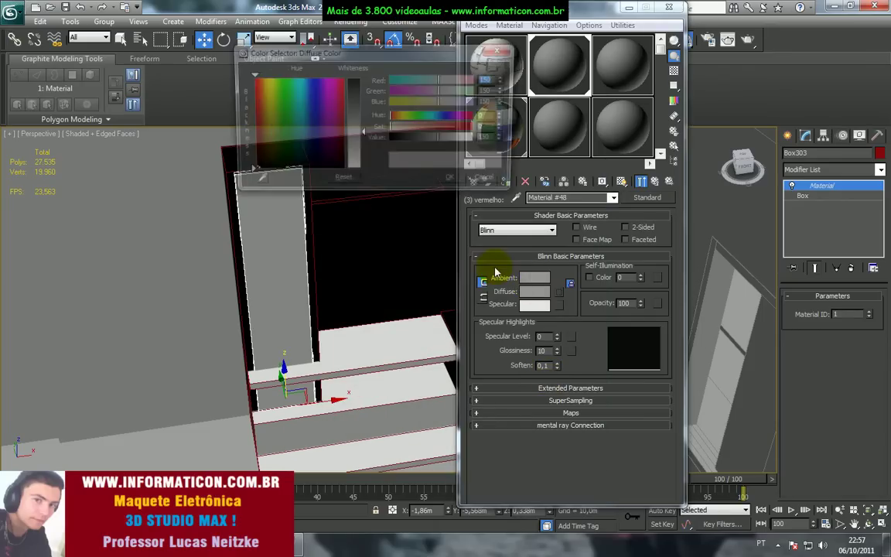
{"action": "left_click_drag", "start_coordinate": [448, 130], "coordinate": [473, 128]}
{"action": "left_click", "coordinate": [454, 181]}
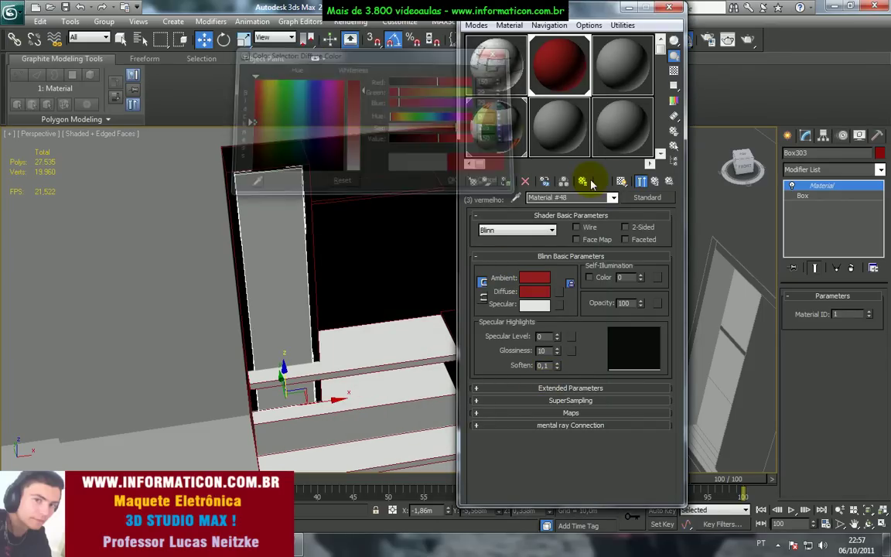
Step: Assign the rebuilt Multi/Sub-Object material to the tall cabinet door and close the Material Editor
{"action": "left_click", "coordinate": [503, 182]}
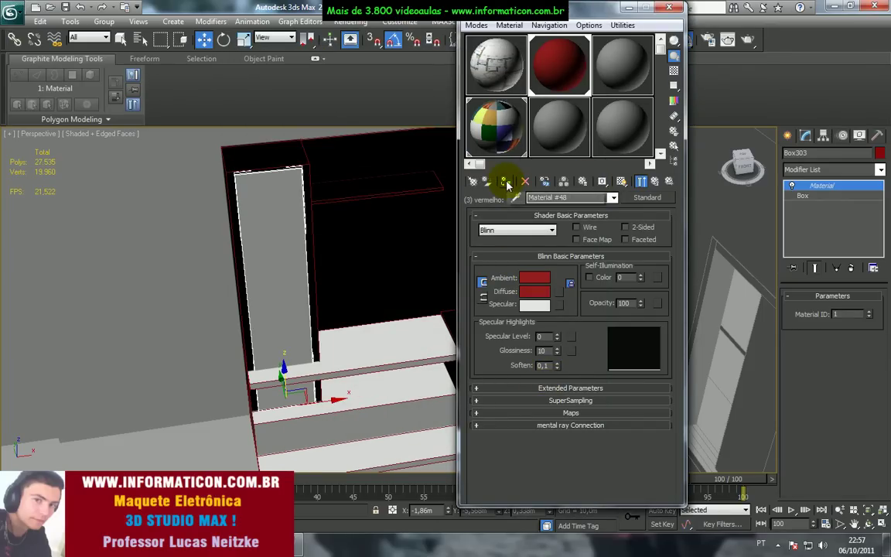
{"action": "left_click", "coordinate": [653, 182]}
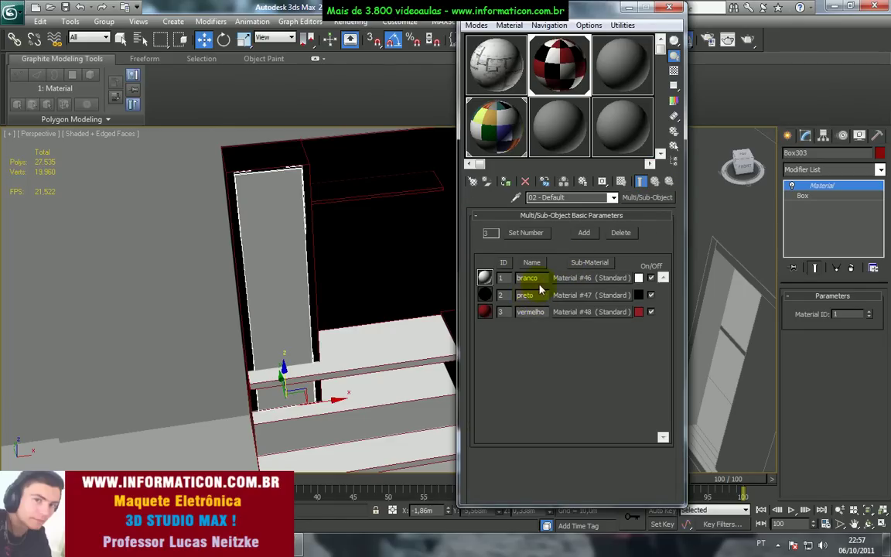
{"action": "left_click", "coordinate": [540, 295]}
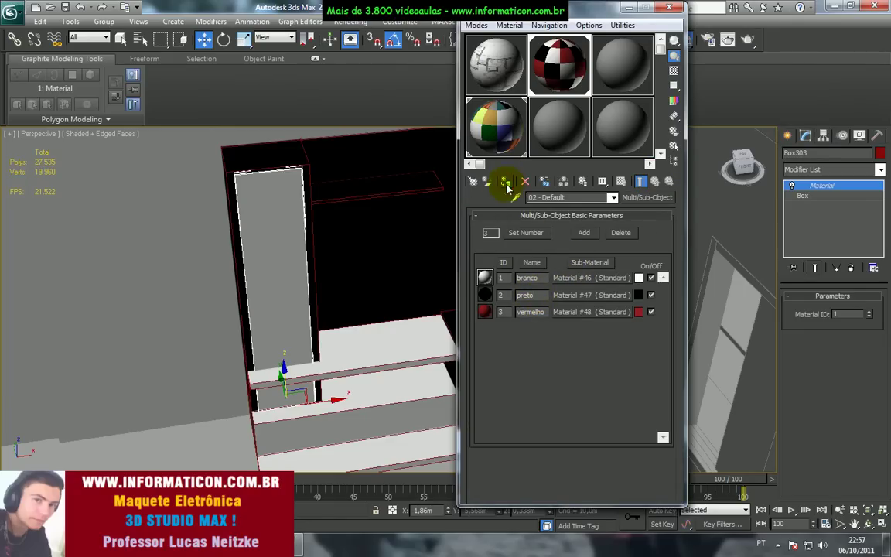
{"action": "left_click", "coordinate": [540, 277]}
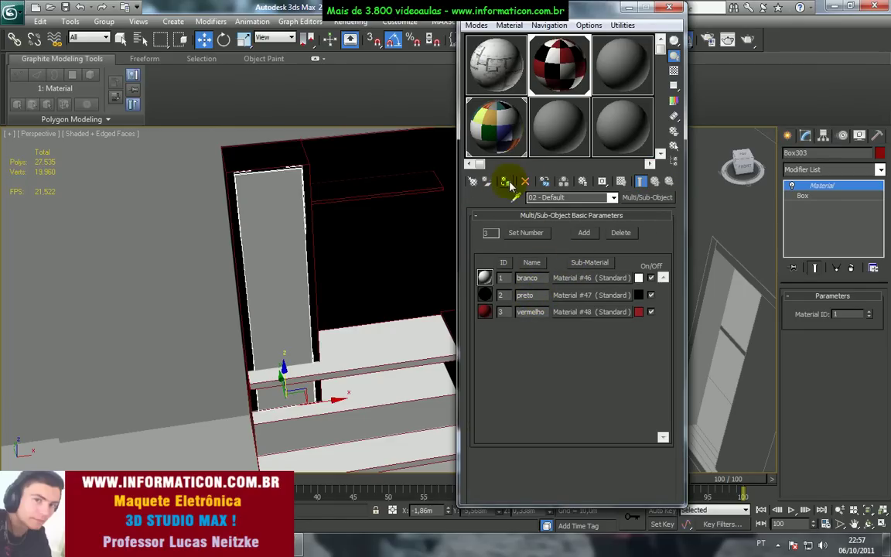
{"action": "left_click", "coordinate": [669, 7]}
Step: Render the perspective view to check the furniture colors, and close the render window
{"action": "middle_click_drag", "start_coordinate": [437, 199], "coordinate": [506, 217]}
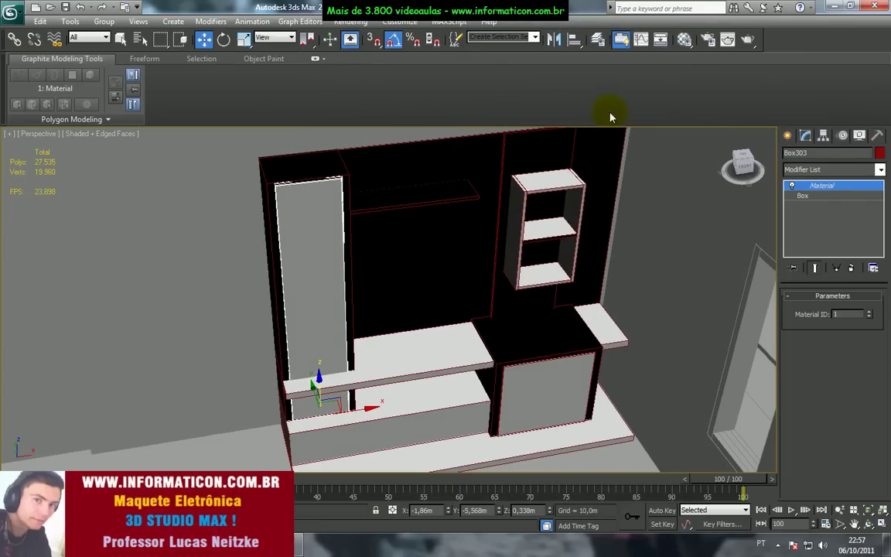
{"action": "left_click", "coordinate": [749, 42]}
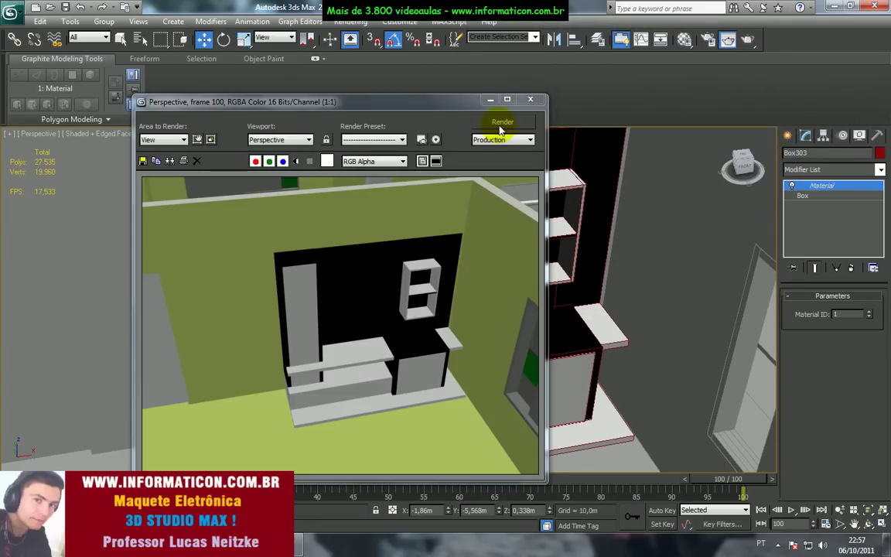
{"action": "left_click", "coordinate": [533, 99]}
Step: Set the Material ID of both the tall and low cabinet doors to 3
{"action": "middle_click_drag", "start_coordinate": [471, 314], "coordinate": [310, 258], "text": "alt"}
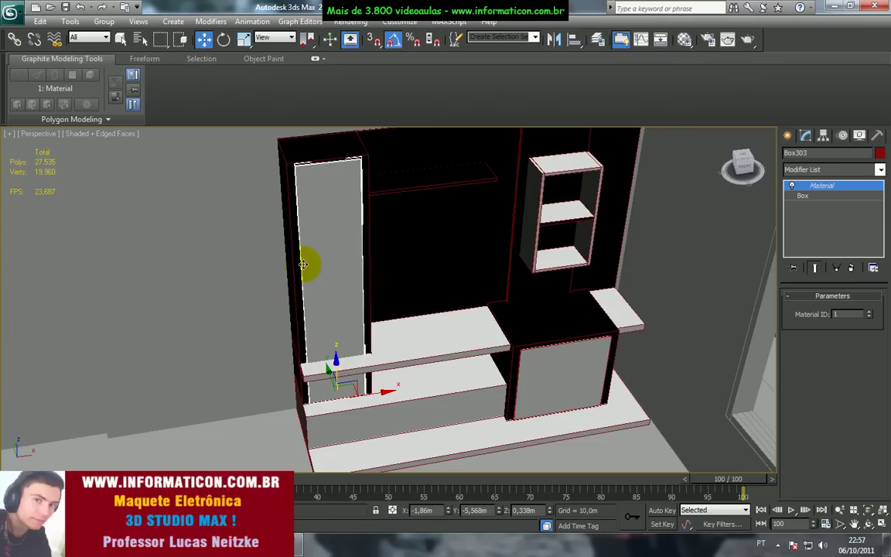
{"action": "left_click", "coordinate": [558, 360], "text": "ctrl"}
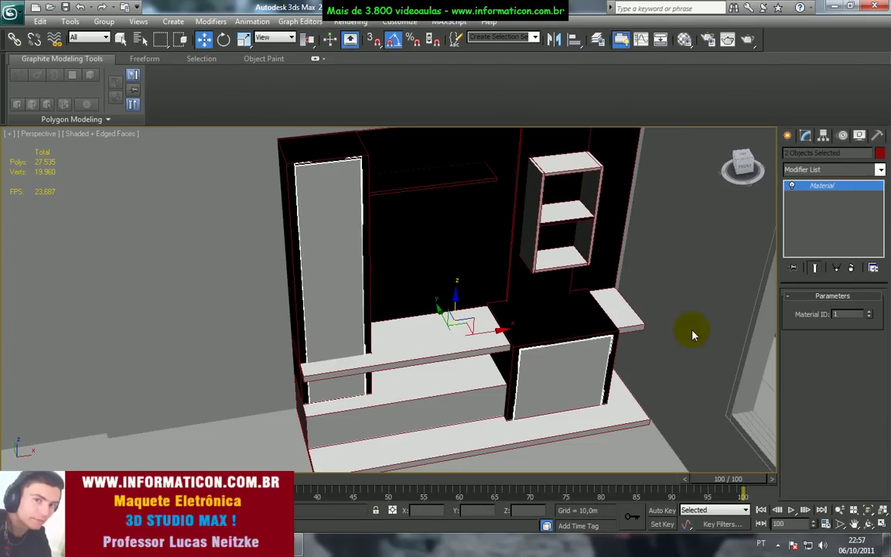
{"action": "left_click", "coordinate": [870, 312]}
{"action": "left_click", "coordinate": [870, 312]}
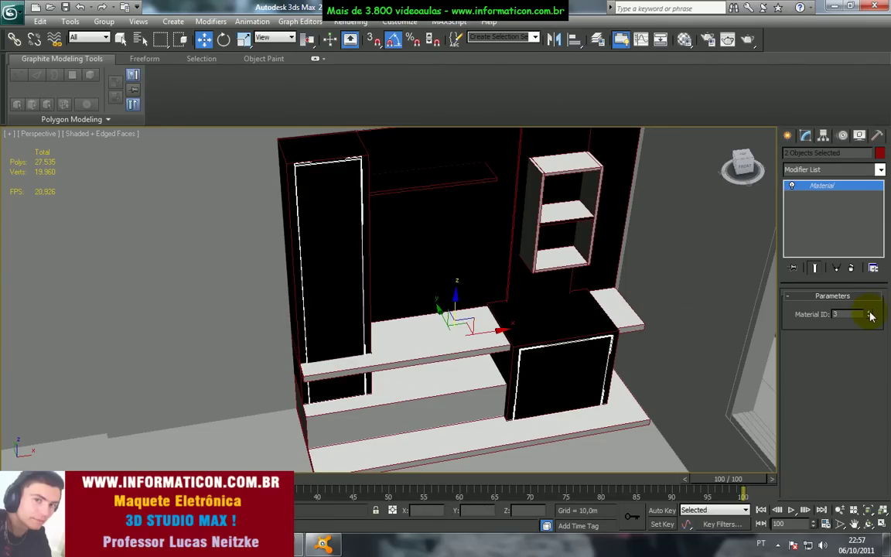
Step: Close the other application running in the background
{"action": "left_click", "coordinate": [328, 544]}
{"action": "right_click", "coordinate": [331, 544]}
{"action": "left_click", "coordinate": [341, 517]}
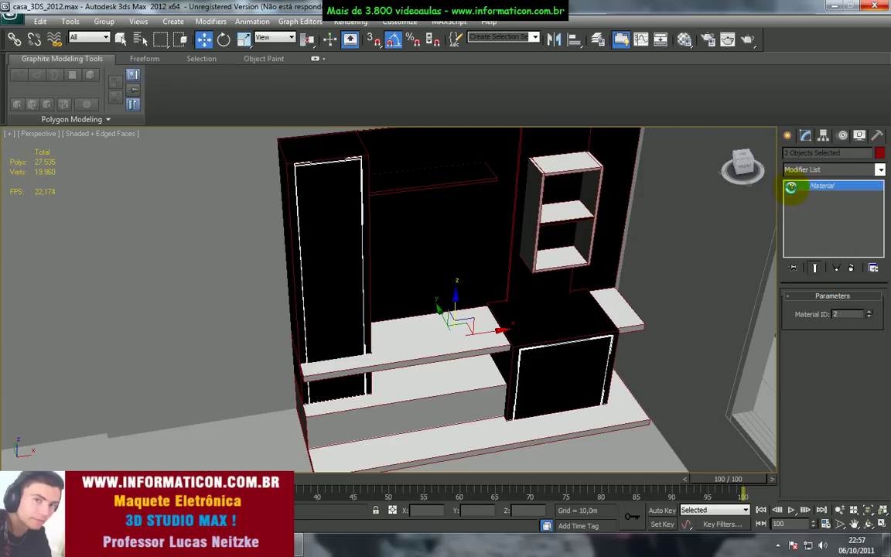
Step: Decline saving a copy of the scene after the application error and close the reference photo
{"action": "left_click", "coordinate": [792, 186]}
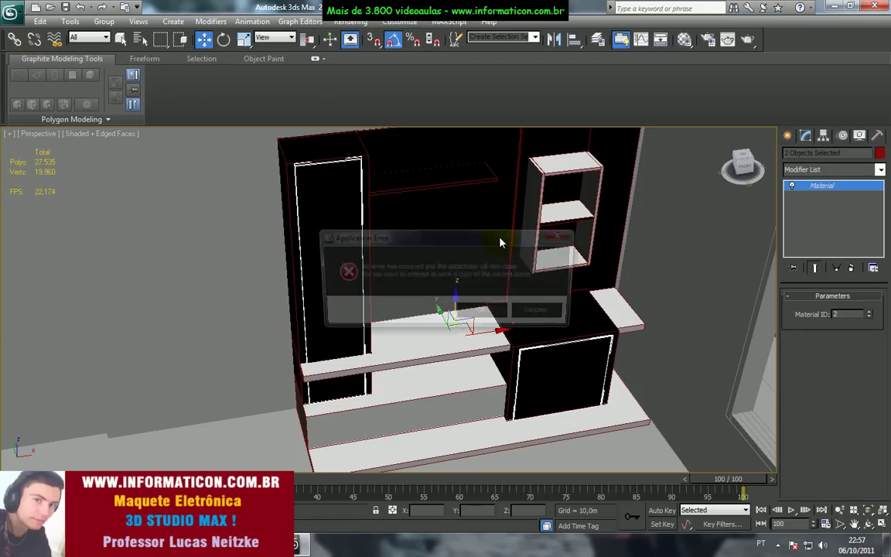
{"action": "left_click", "coordinate": [540, 312]}
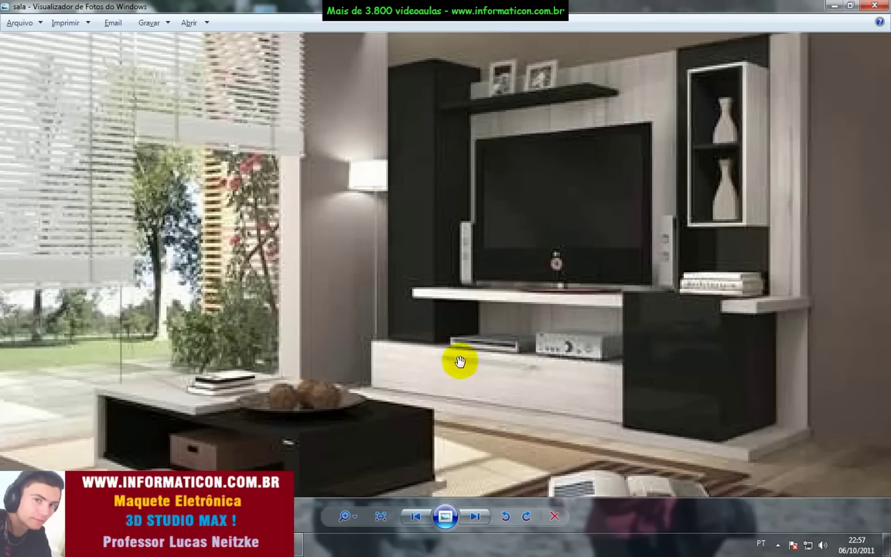
{"action": "key", "text": "alt+F4"}
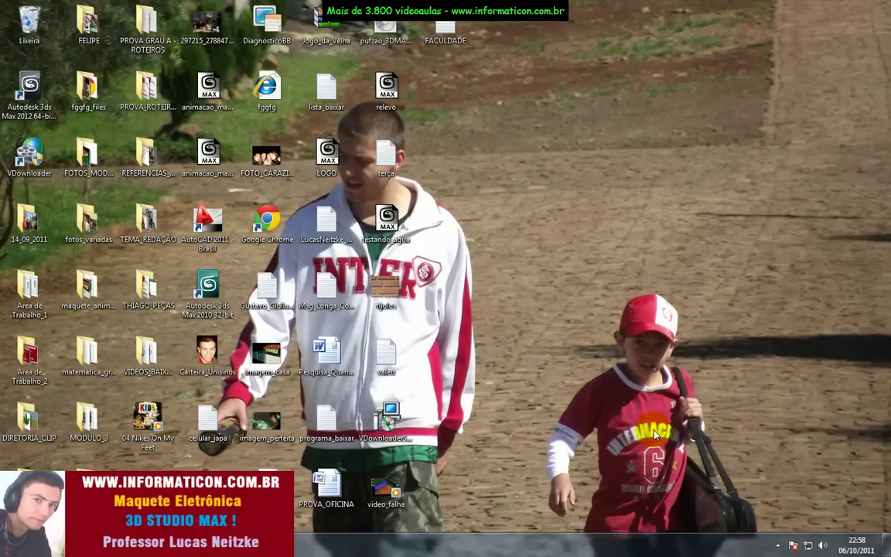
{"action": "left_click_drag", "start_coordinate": [554, 275], "coordinate": [725, 437]}
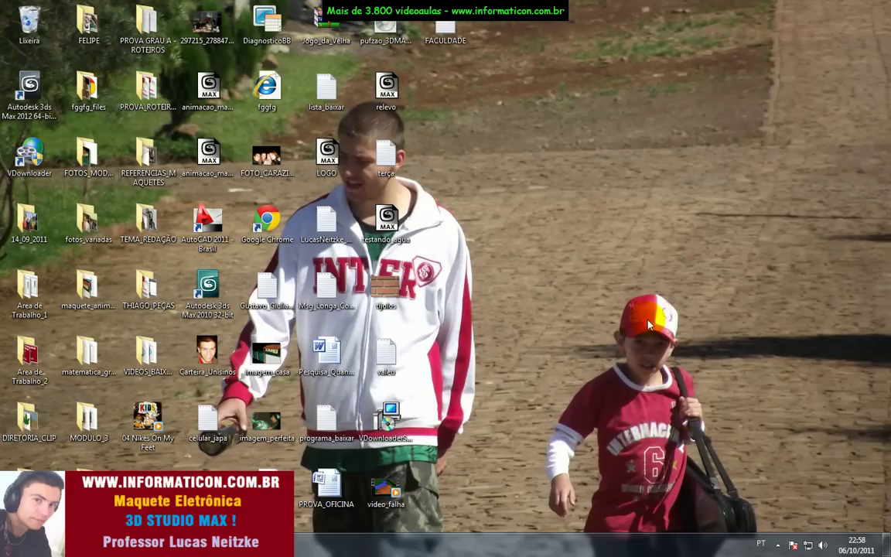